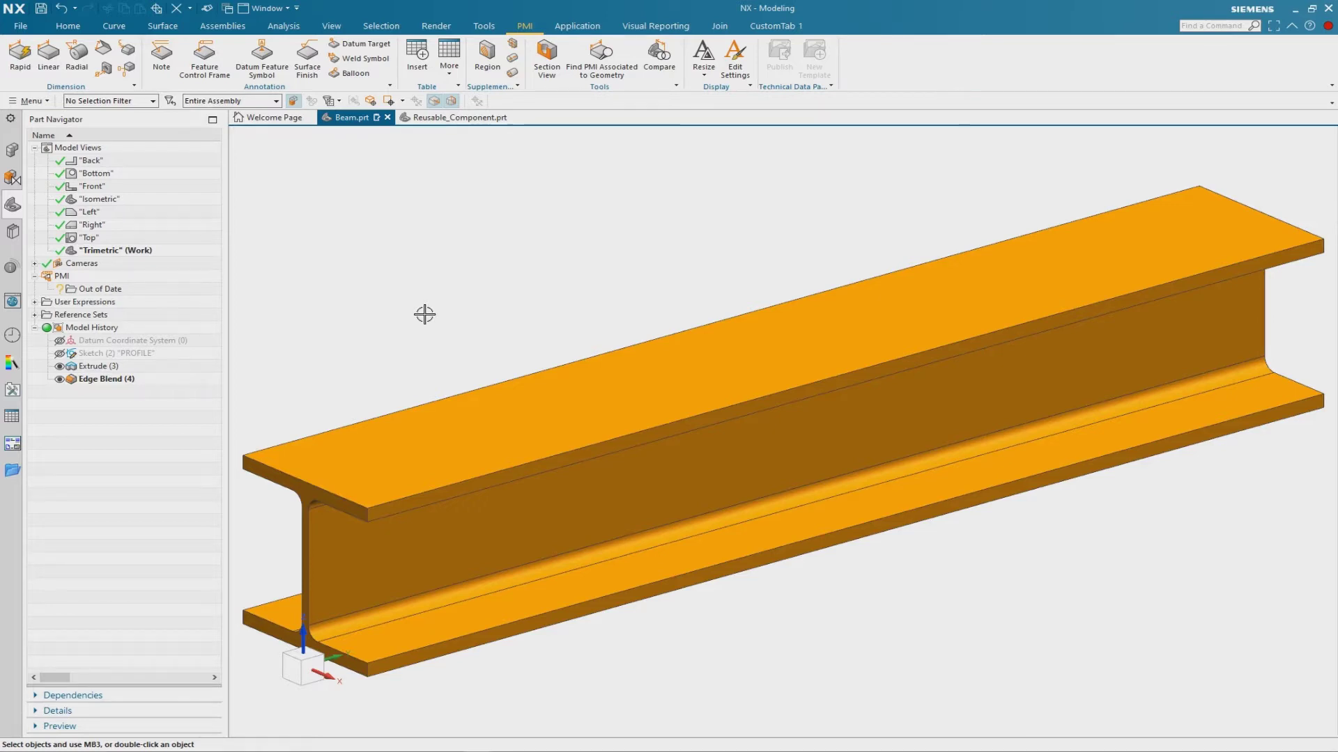
# - Check the Allow PMI Bidirectional Edits option in the Drafting General/Setup workflow customer defaults, and leave the defaults unchanged
pyautogui.click(25, 30)
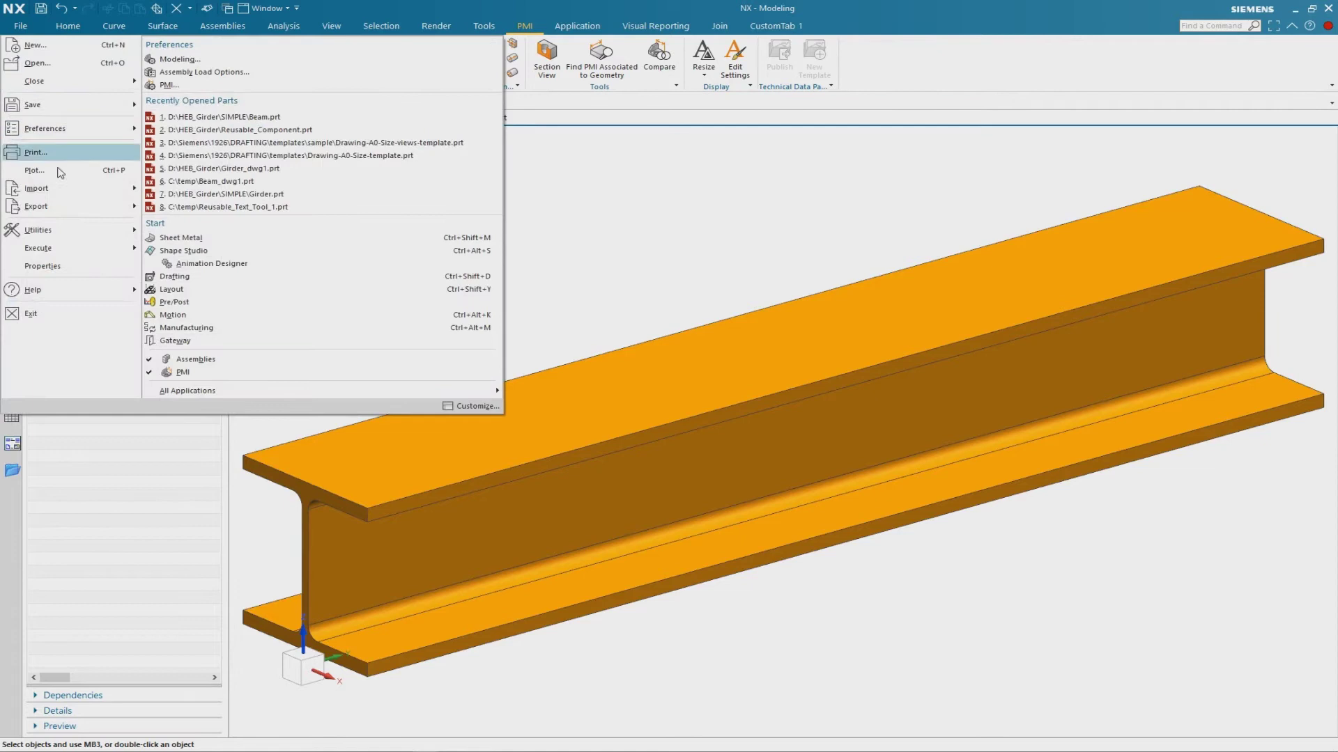
pyautogui.moveTo(83, 236)
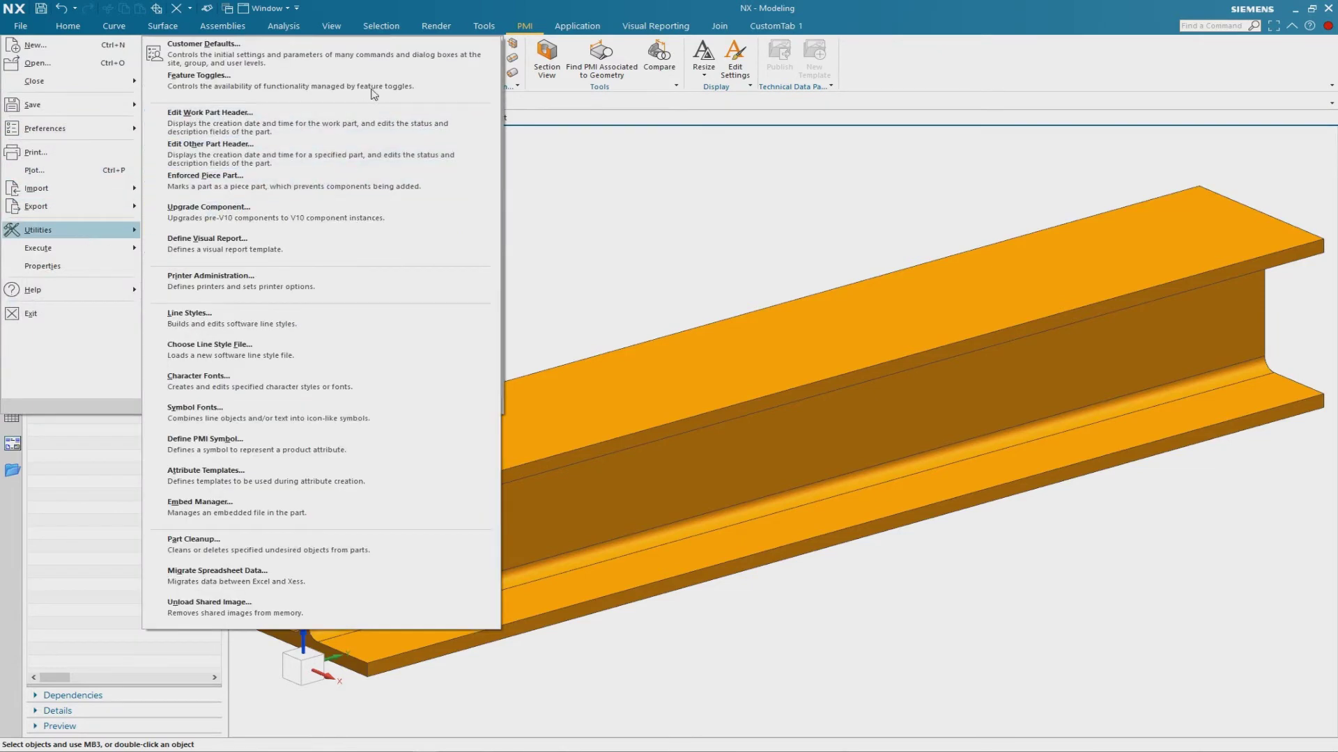
pyautogui.click(411, 64)
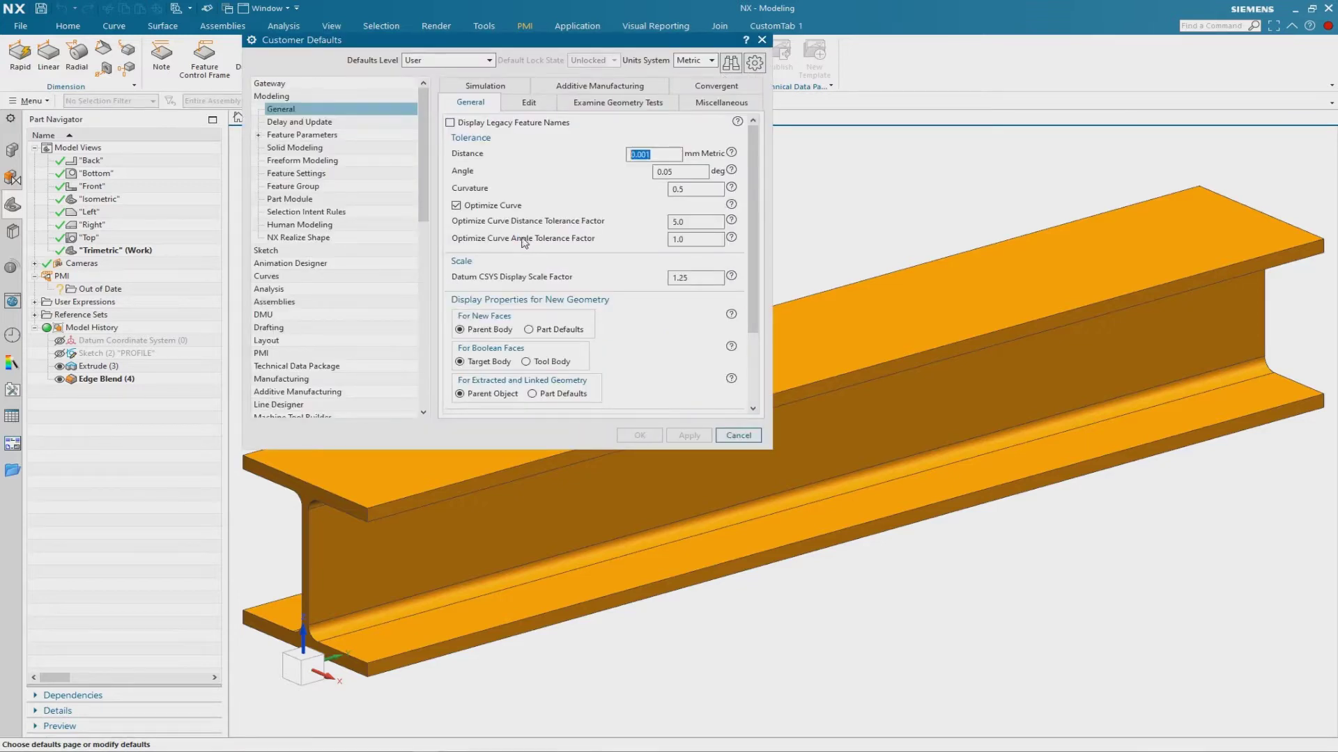
pyautogui.click(277, 327)
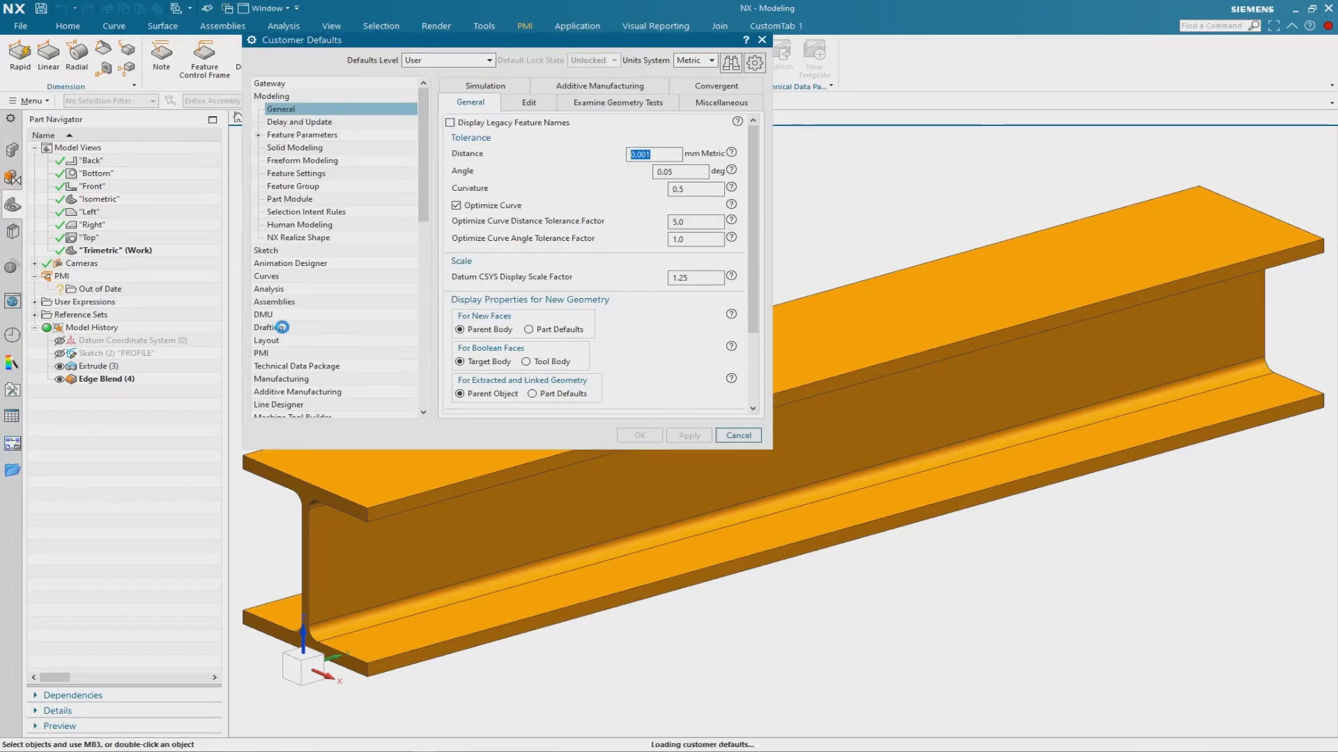
pyautogui.click(572, 103)
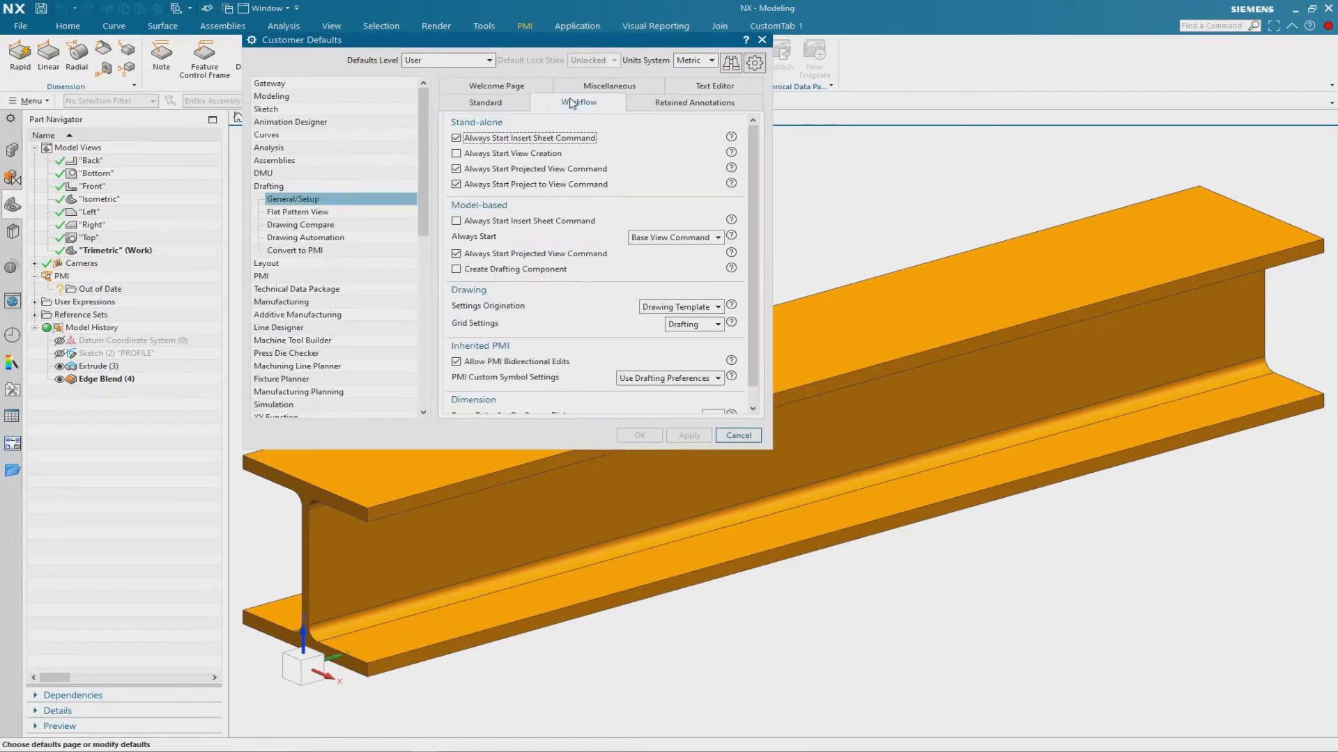
pyautogui.scroll(-1, 571, 234)
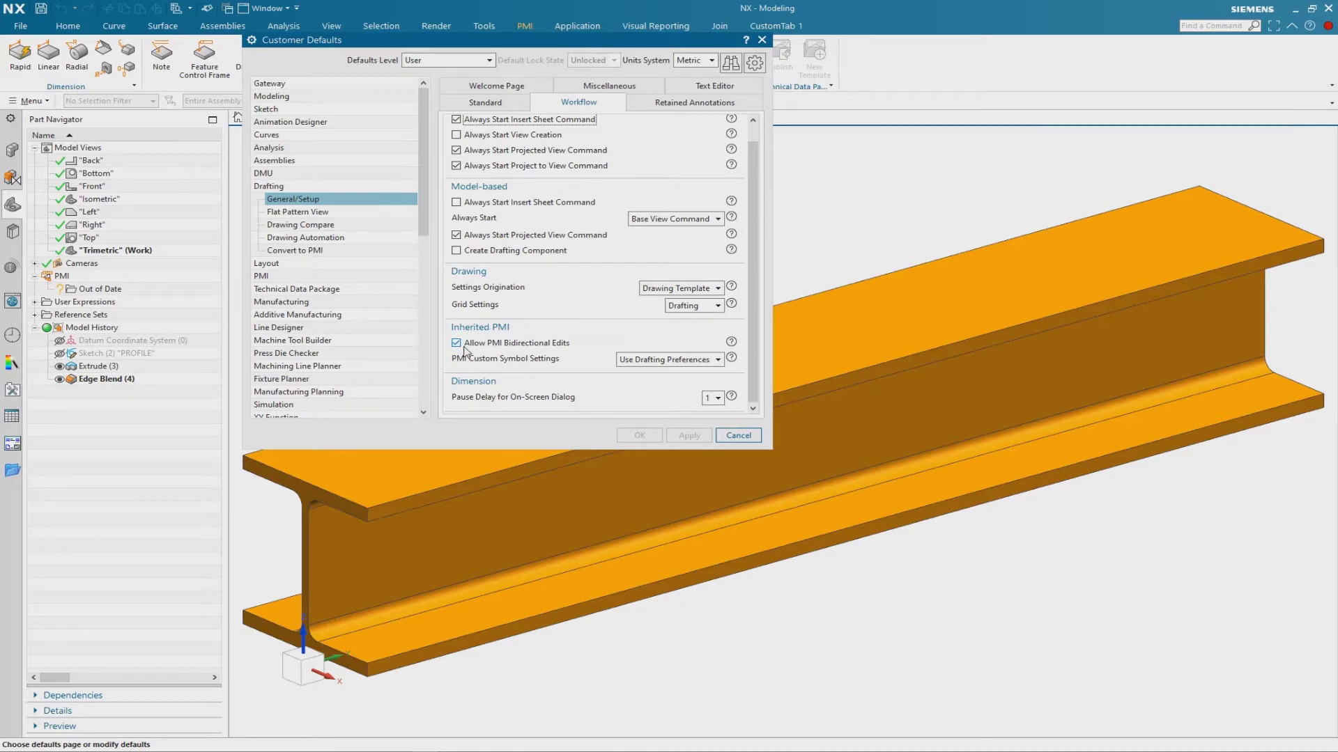
pyautogui.click(739, 436)
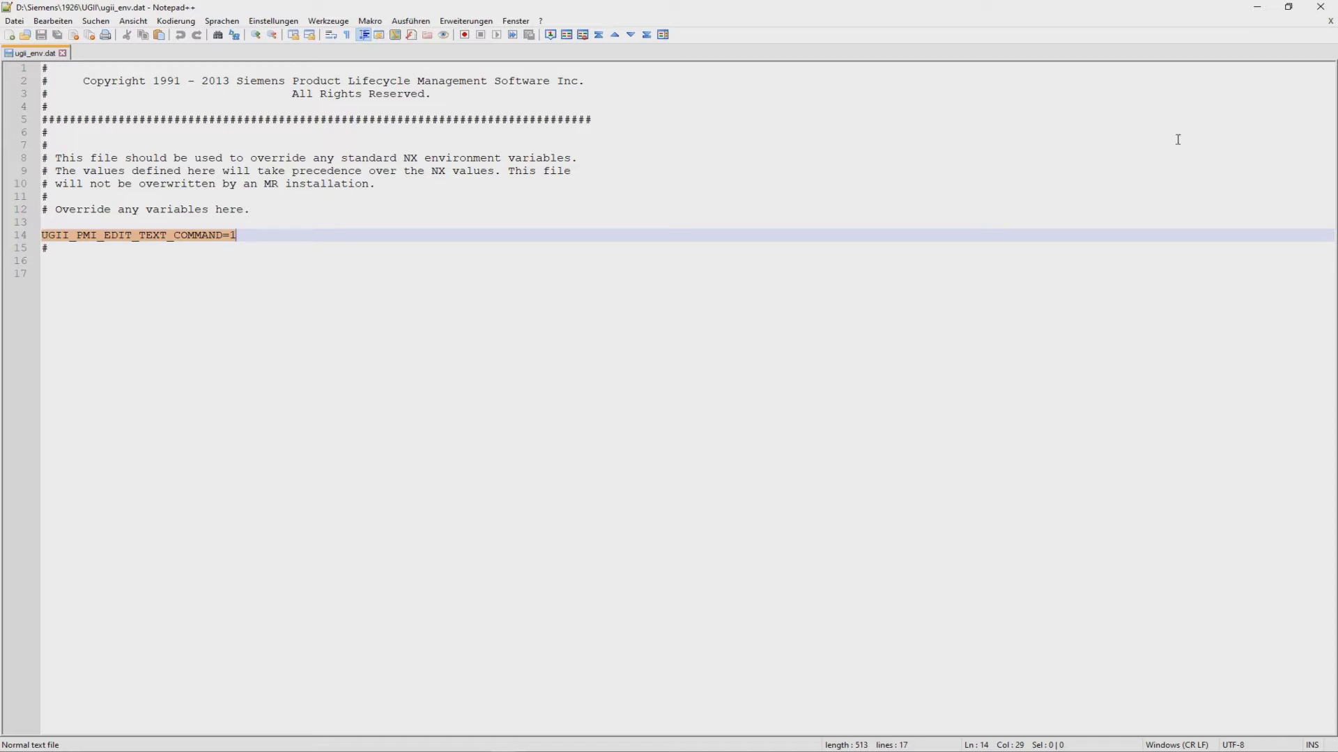
# - Switch from the ugii_env.dat file in Notepad++ back to the beam model in NX
pyautogui.click(1257, 7)
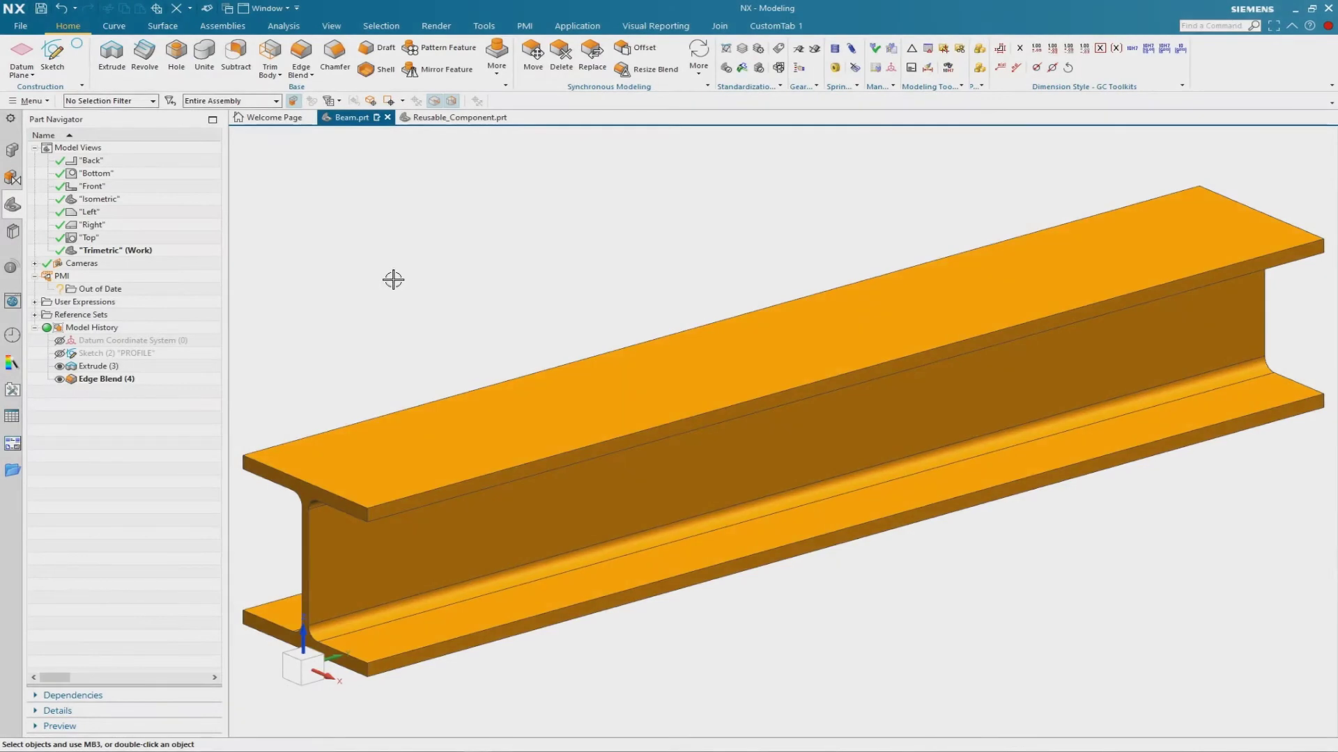
pyautogui.scroll(-1, 623, 198)
pyautogui.scroll(-1, 652, 263)
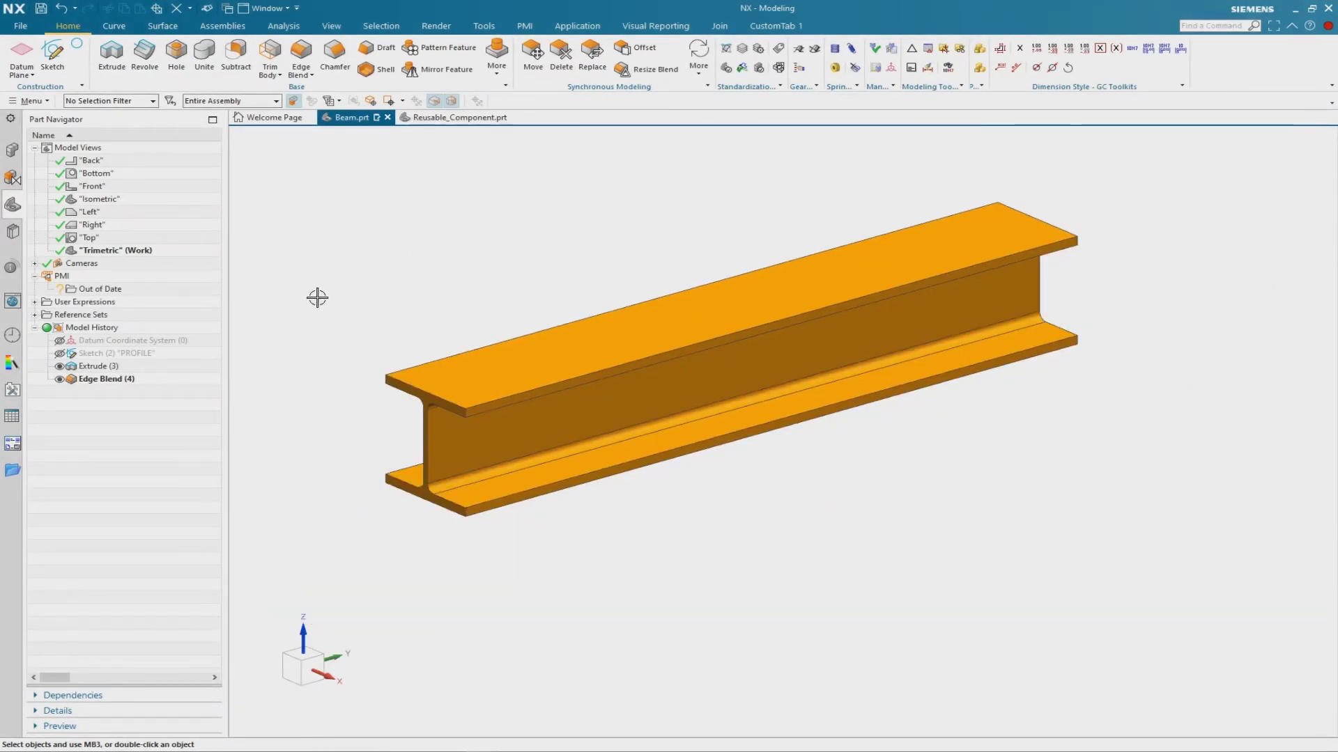
pyautogui.scroll(2, 301, 400)
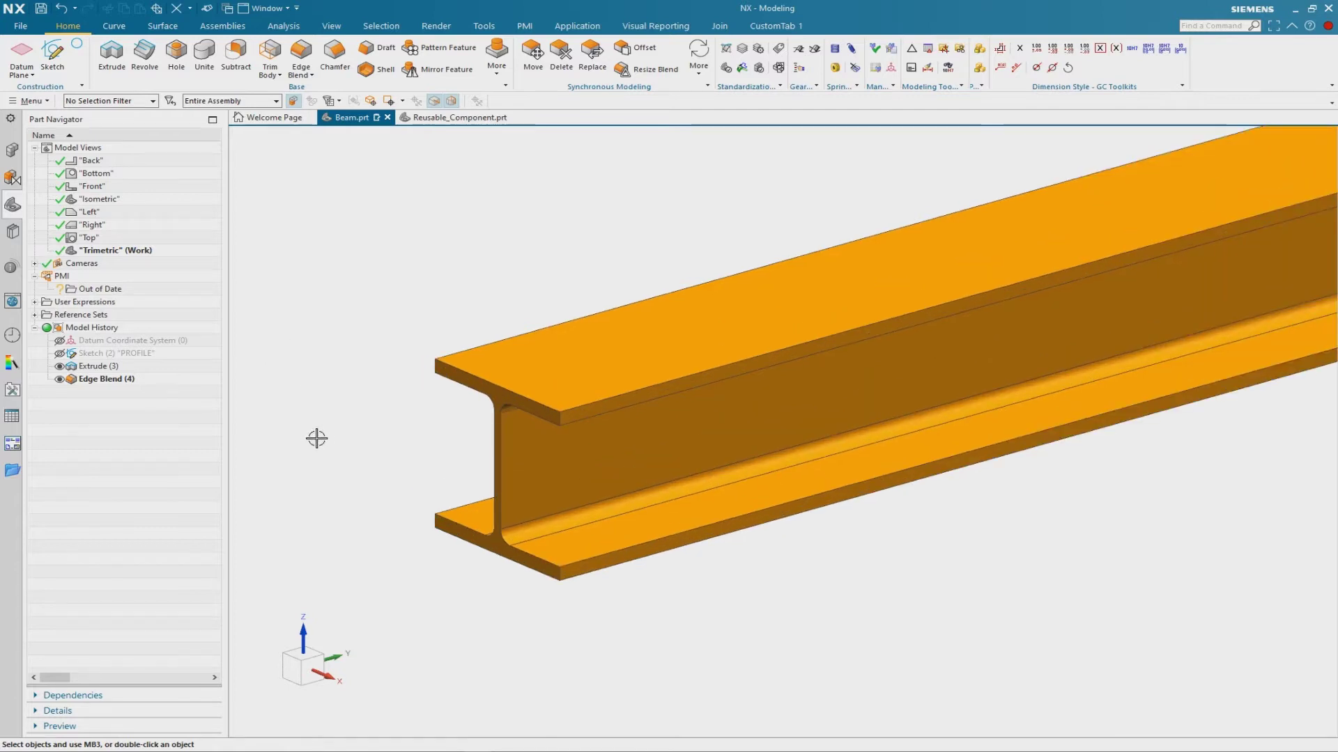
pyautogui.scroll(-1, 337, 445)
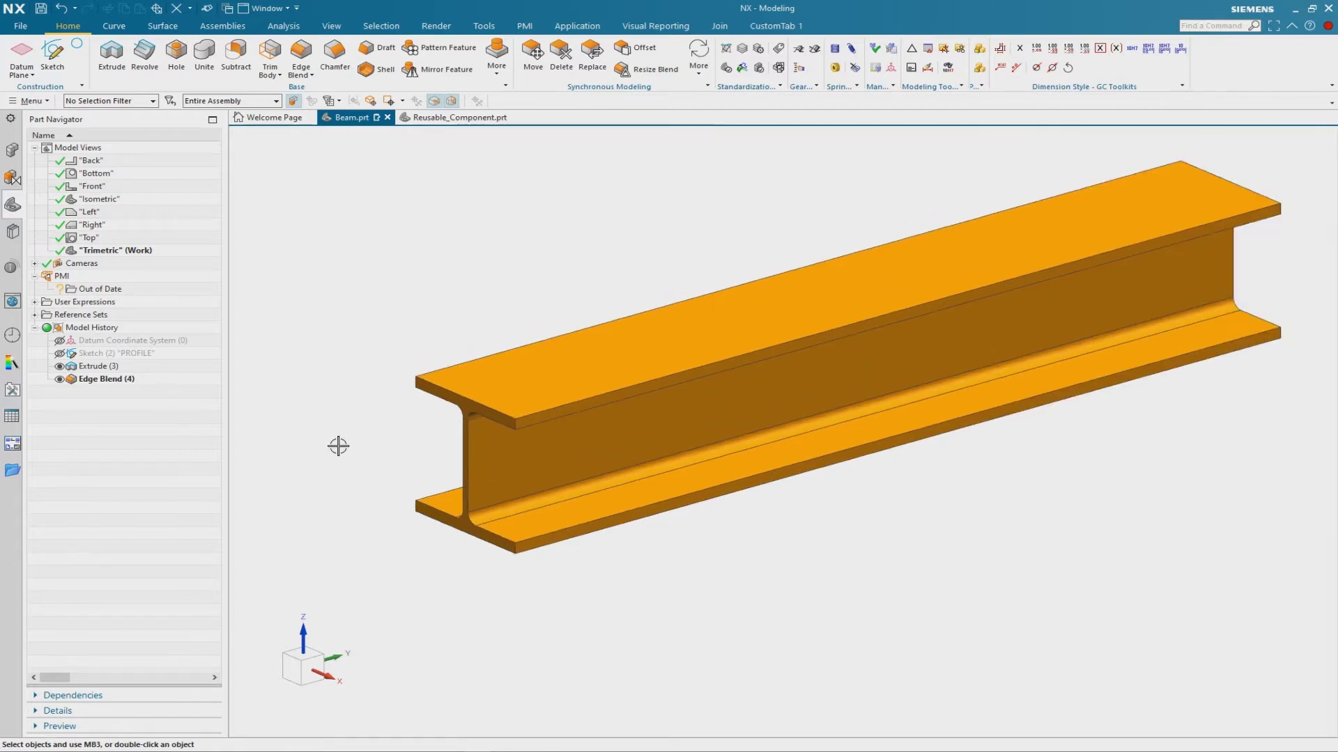
# - Start a one-plane PMI section view, orient the plane across the beam's length to keep its near end, and set the offset to -300
pyautogui.click(526, 28)
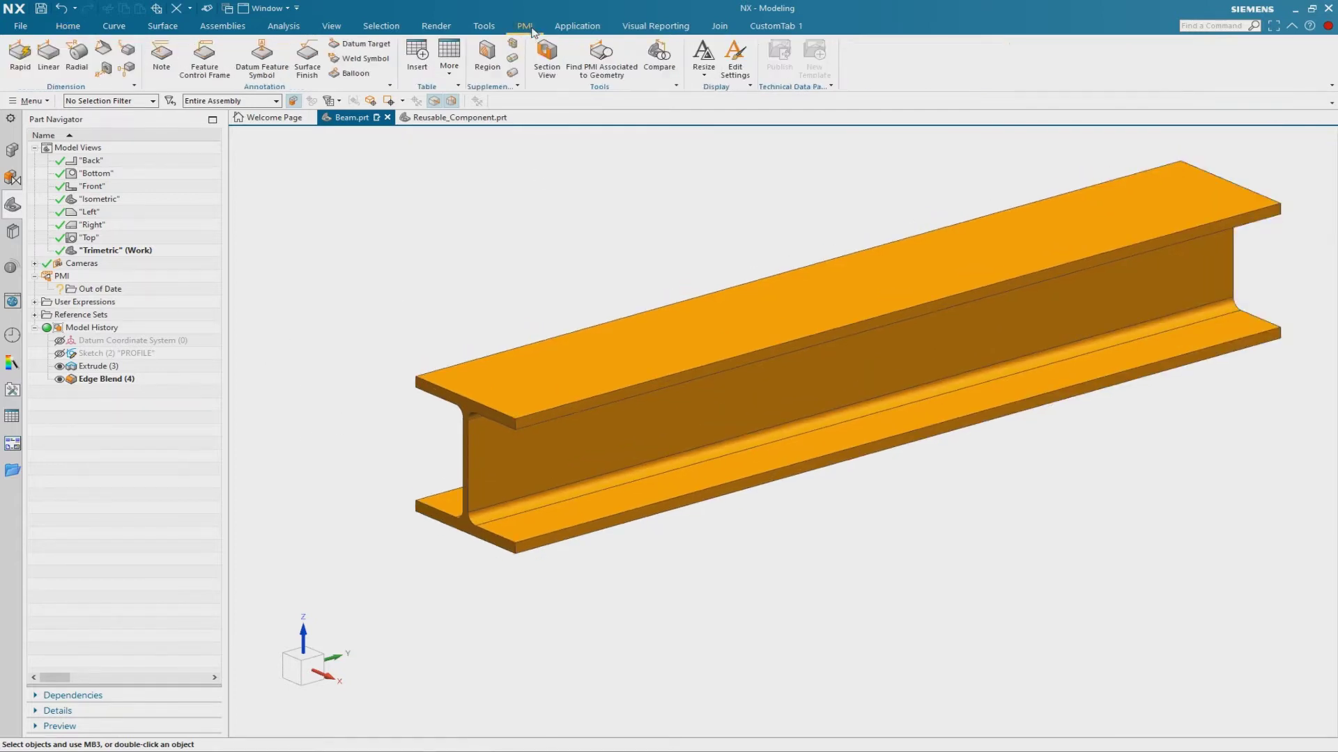
pyautogui.click(561, 77)
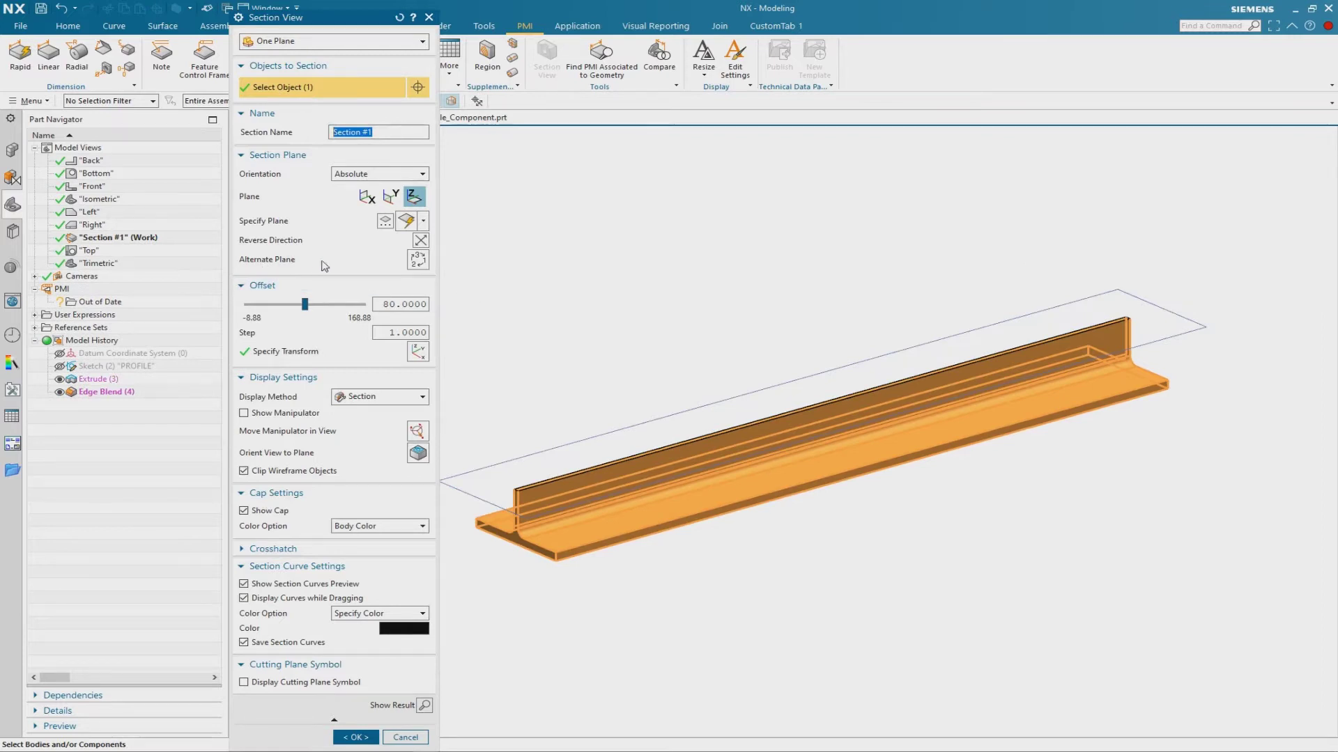
pyautogui.click(420, 261)
pyautogui.click(420, 262)
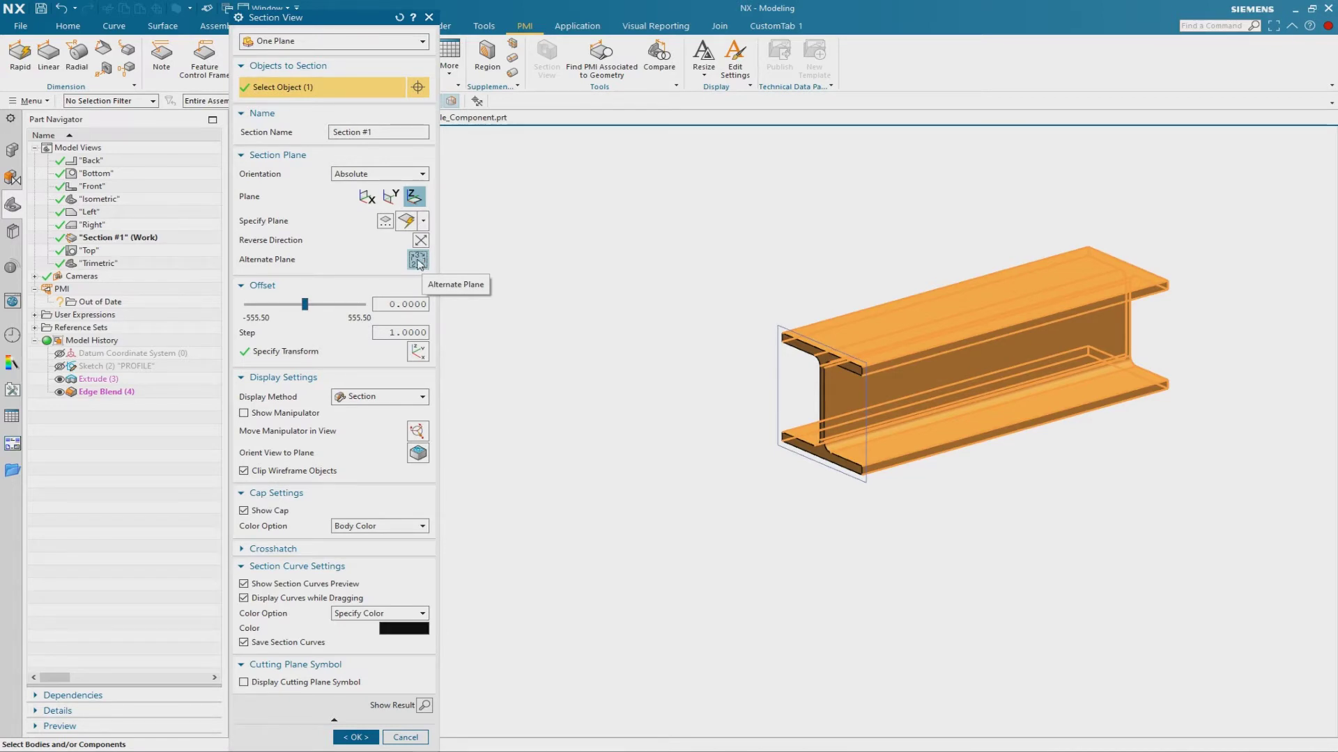
pyautogui.click(418, 262)
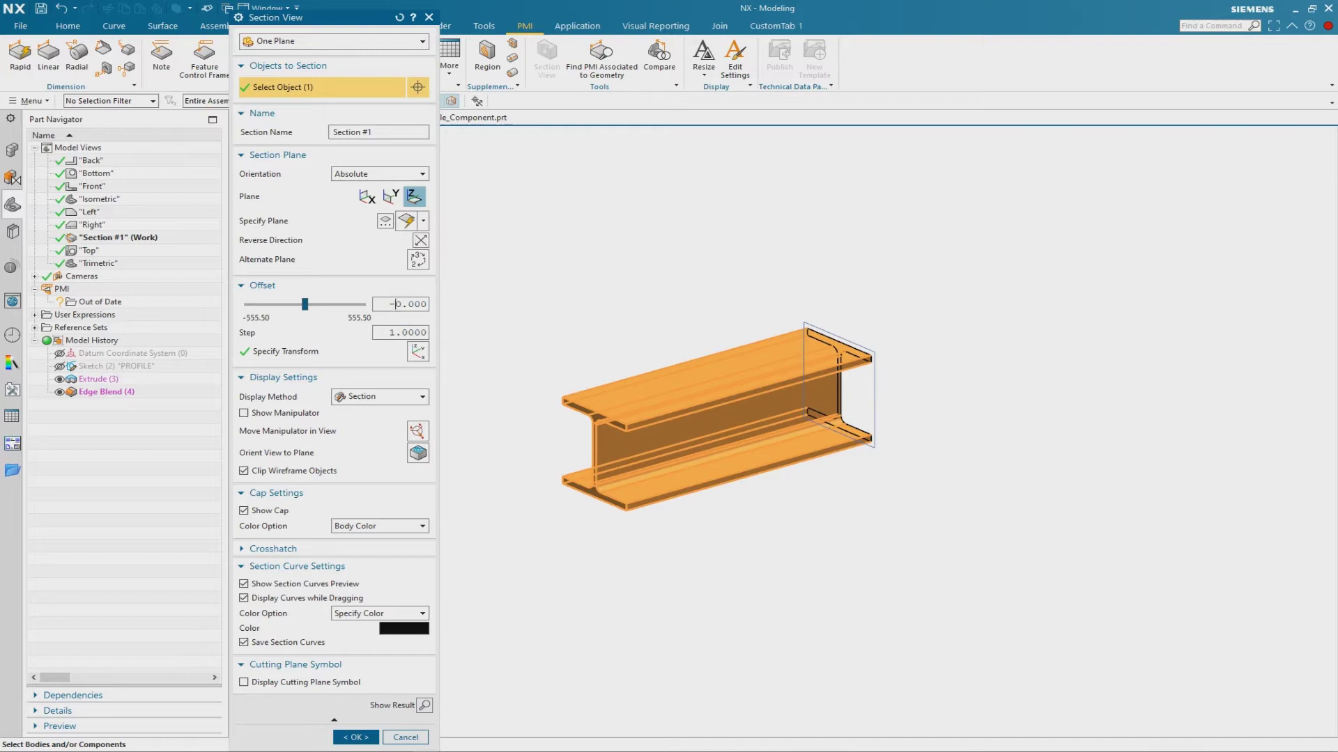
pyautogui.press('Return')
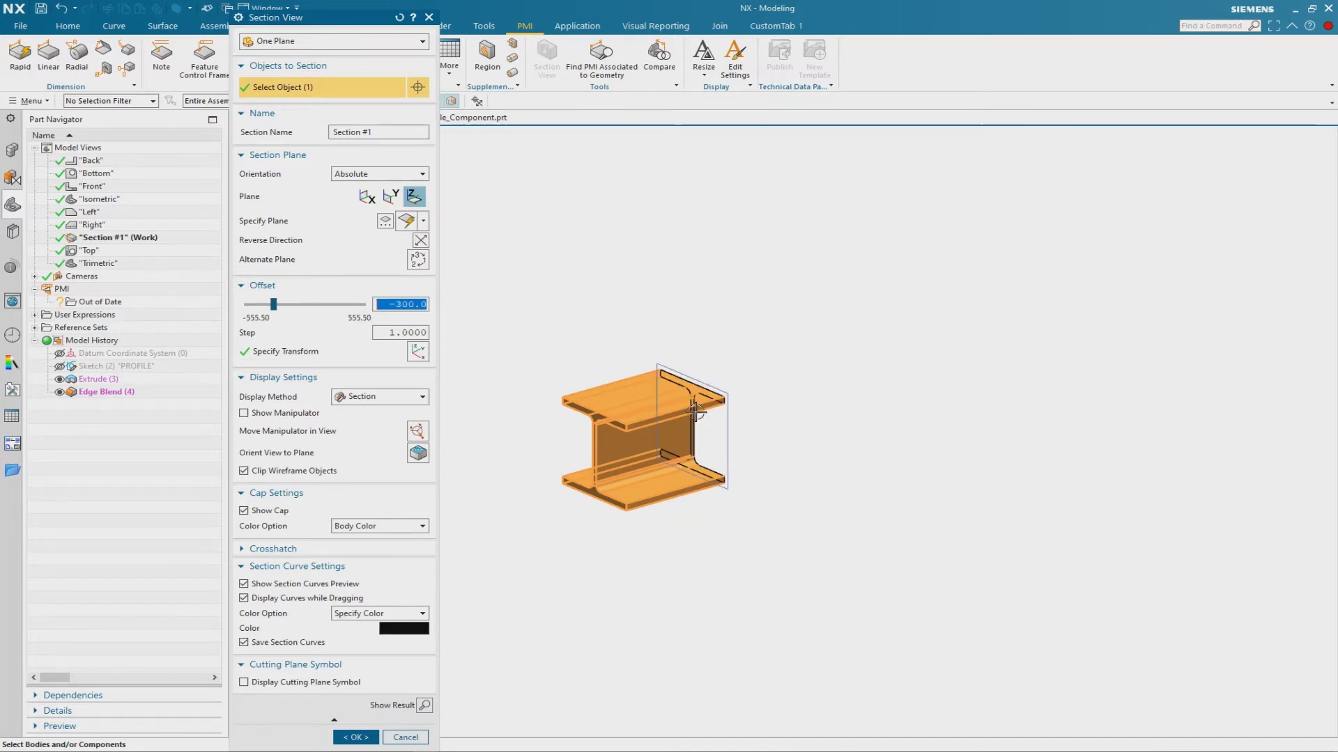
# - Set the section curve colour option to Body Color and create the section view
pyautogui.scroll(3, 689, 404)
pyautogui.scroll(-1, 762, 363)
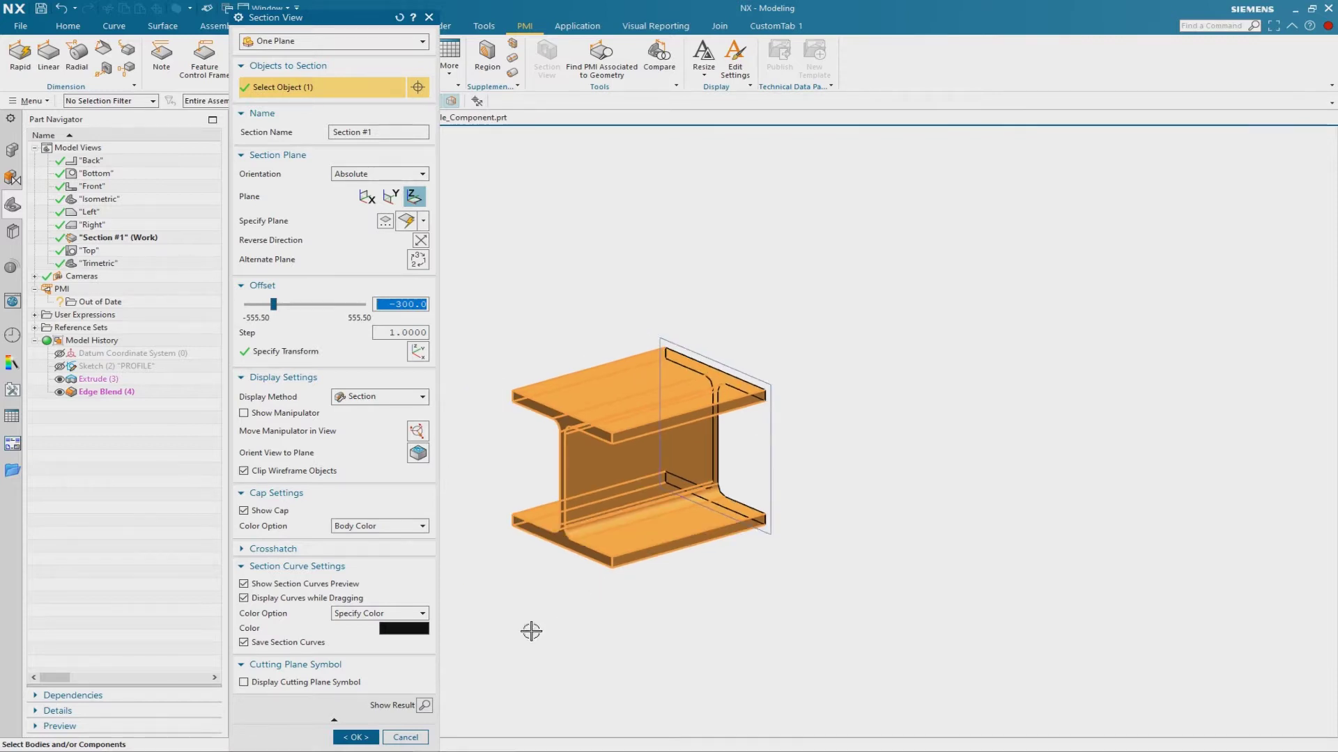
pyautogui.click(411, 613)
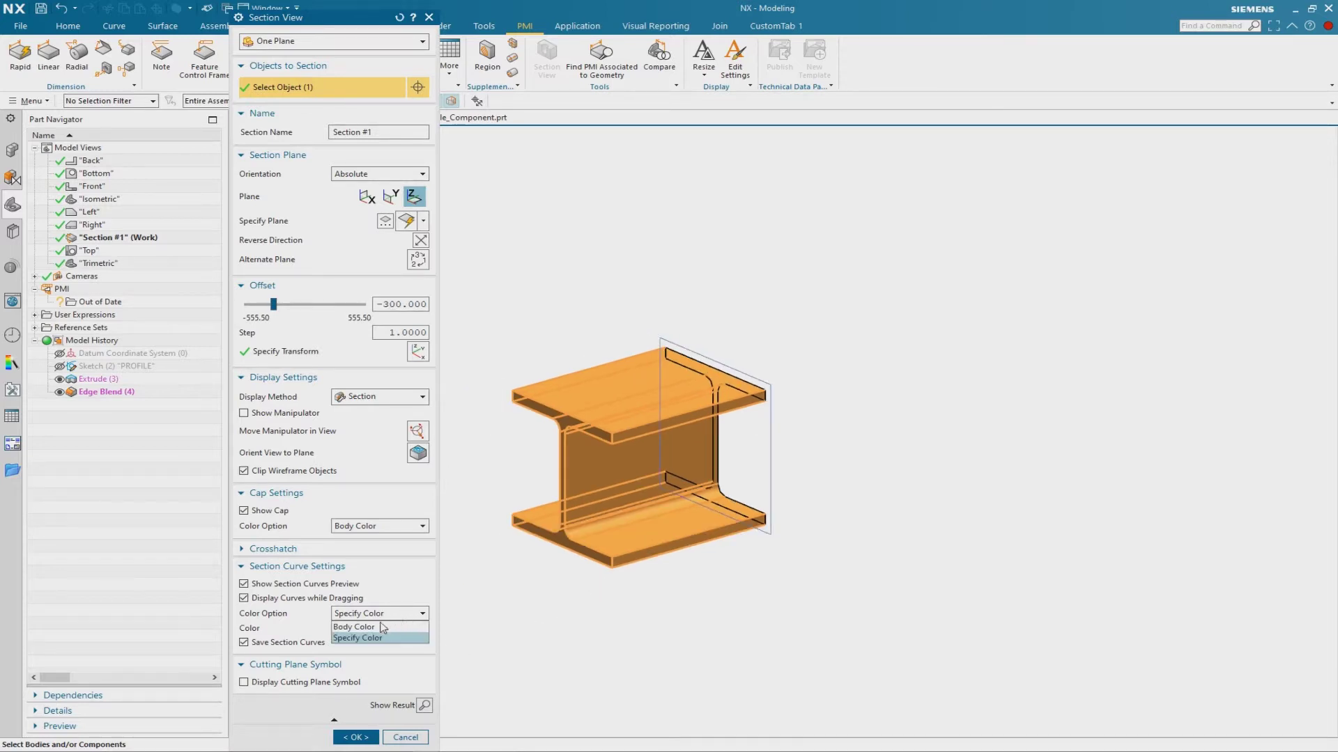
pyautogui.click(357, 627)
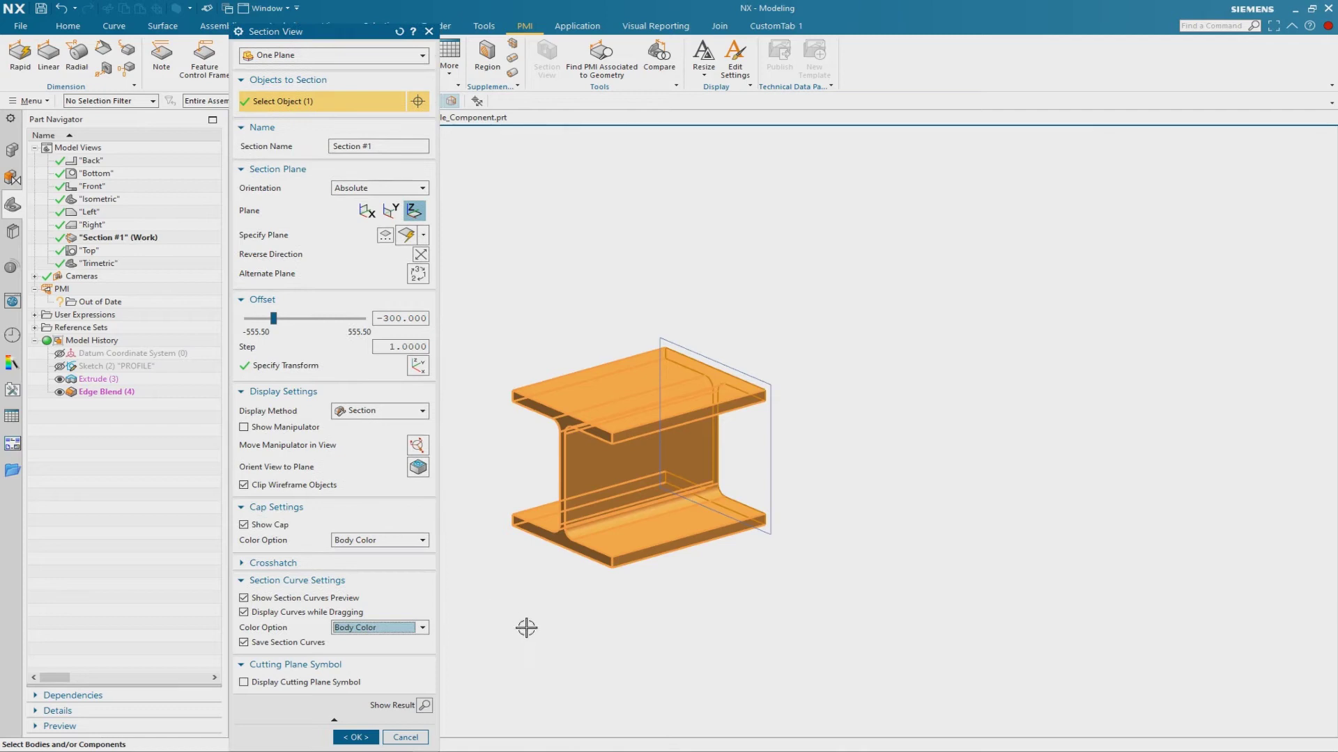
pyautogui.click(357, 737)
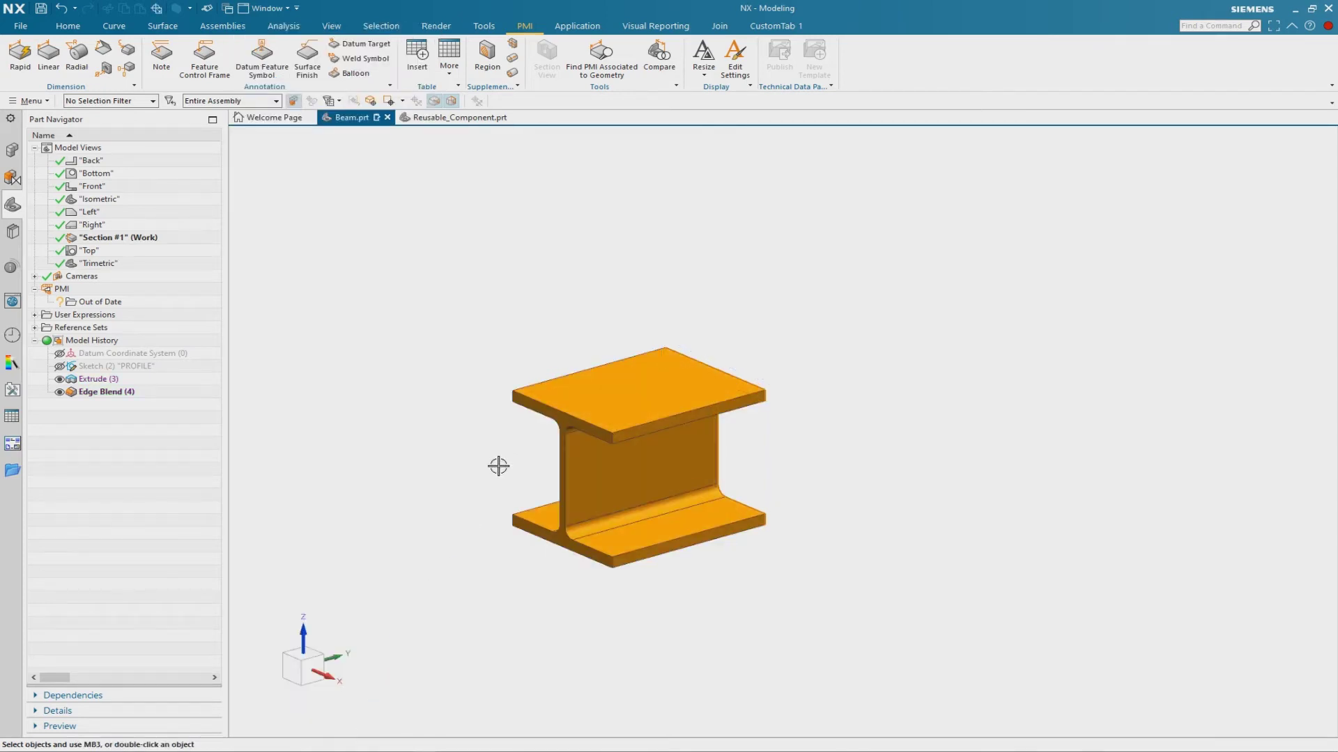
# - Add a PMI rapid dimension for the top flange's width at the near end, placed above the flange
pyautogui.scroll(2, 499, 463)
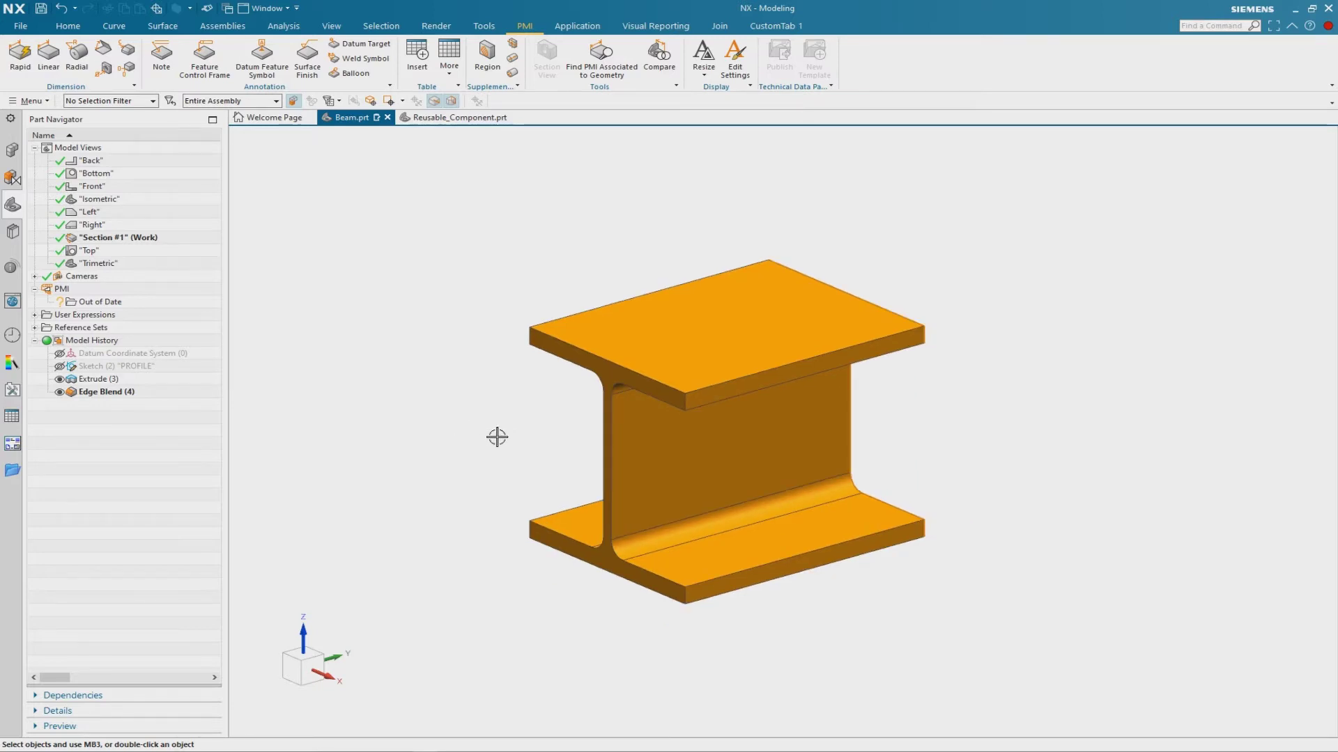
pyautogui.scroll(-1, 517, 428)
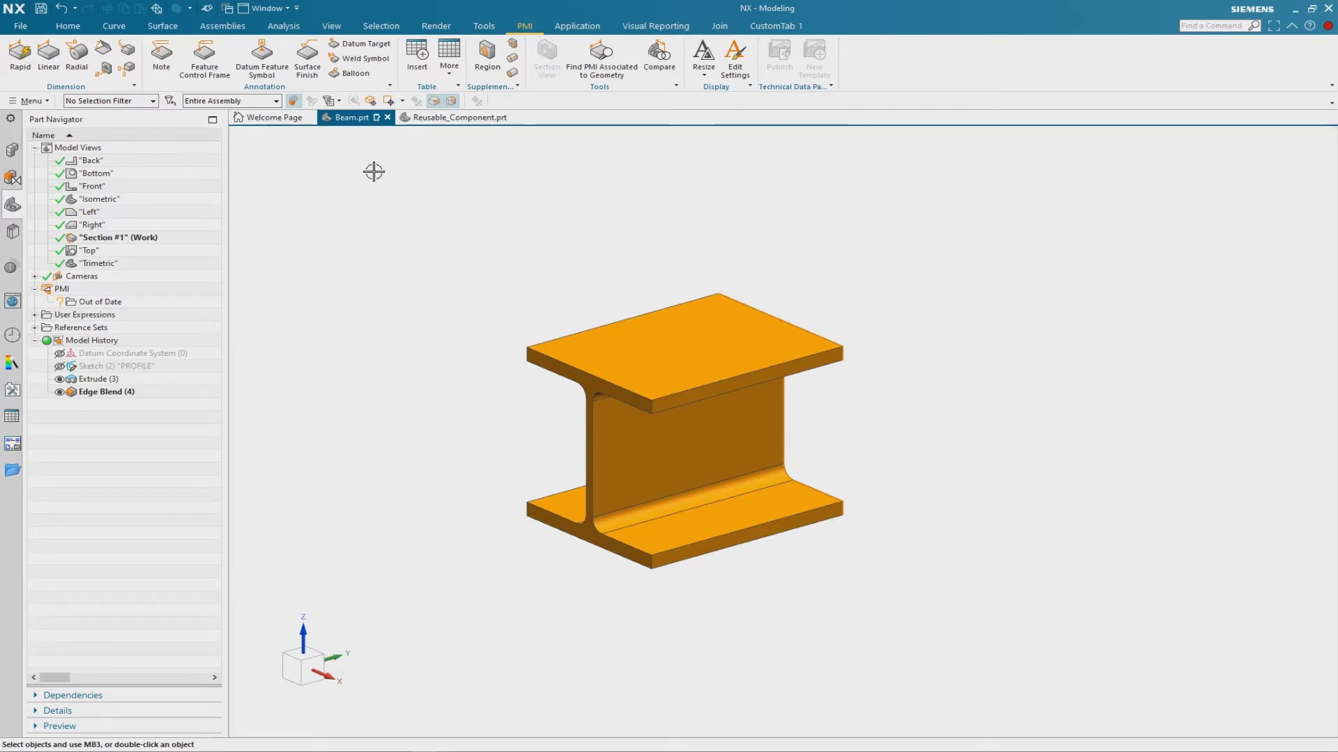
pyautogui.click(20, 63)
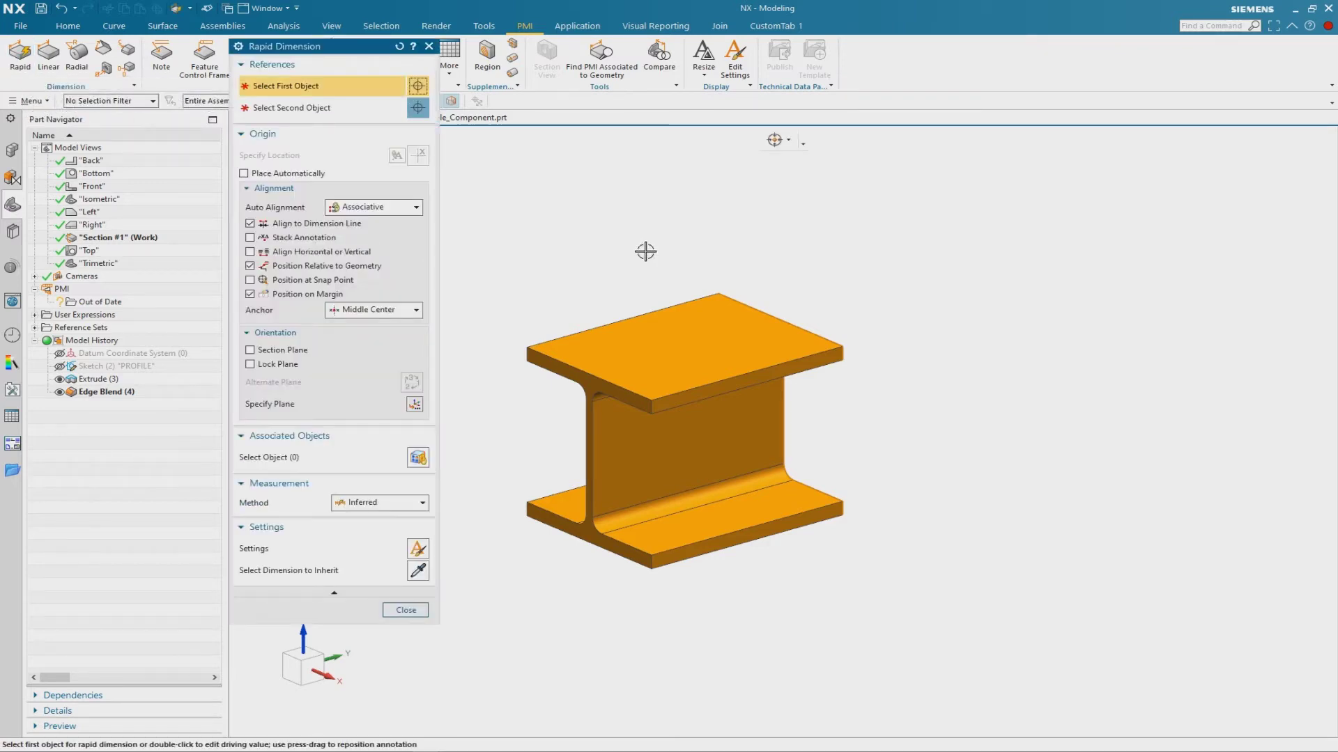
pyautogui.scroll(1, 531, 318)
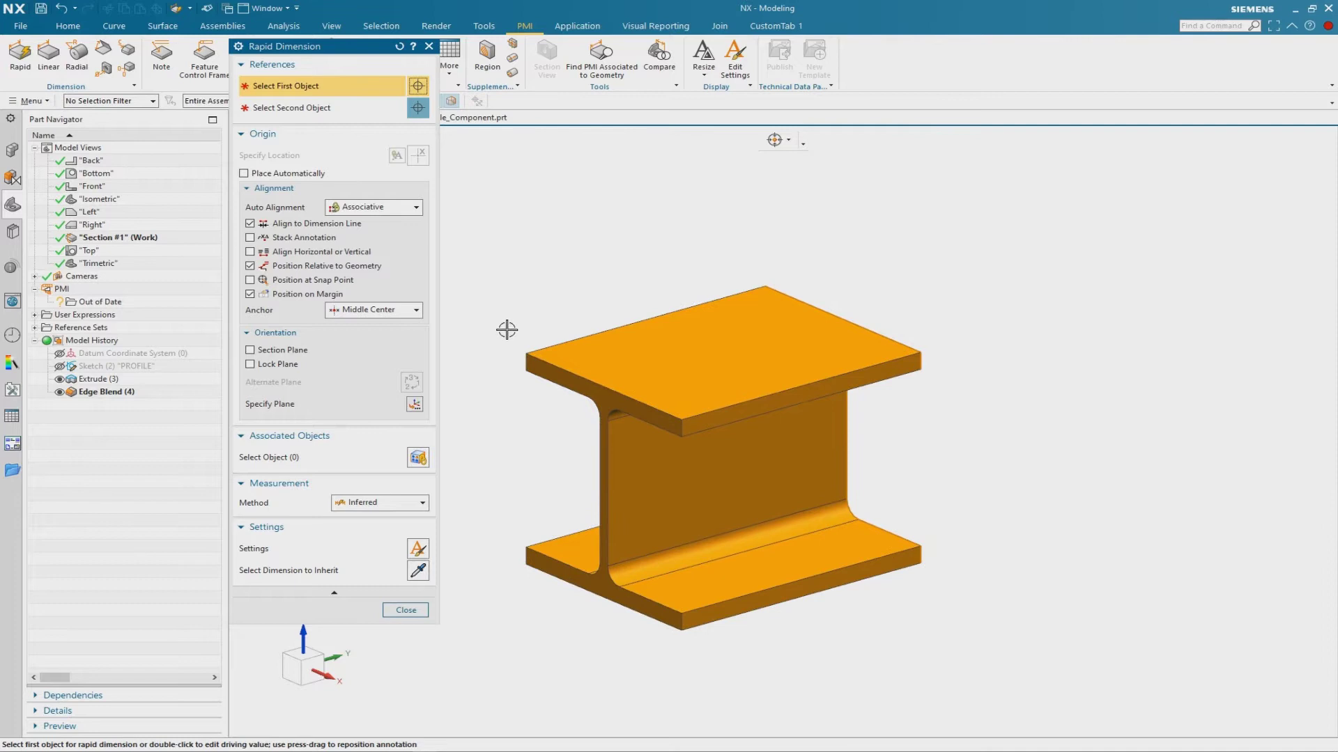
pyautogui.click(526, 354)
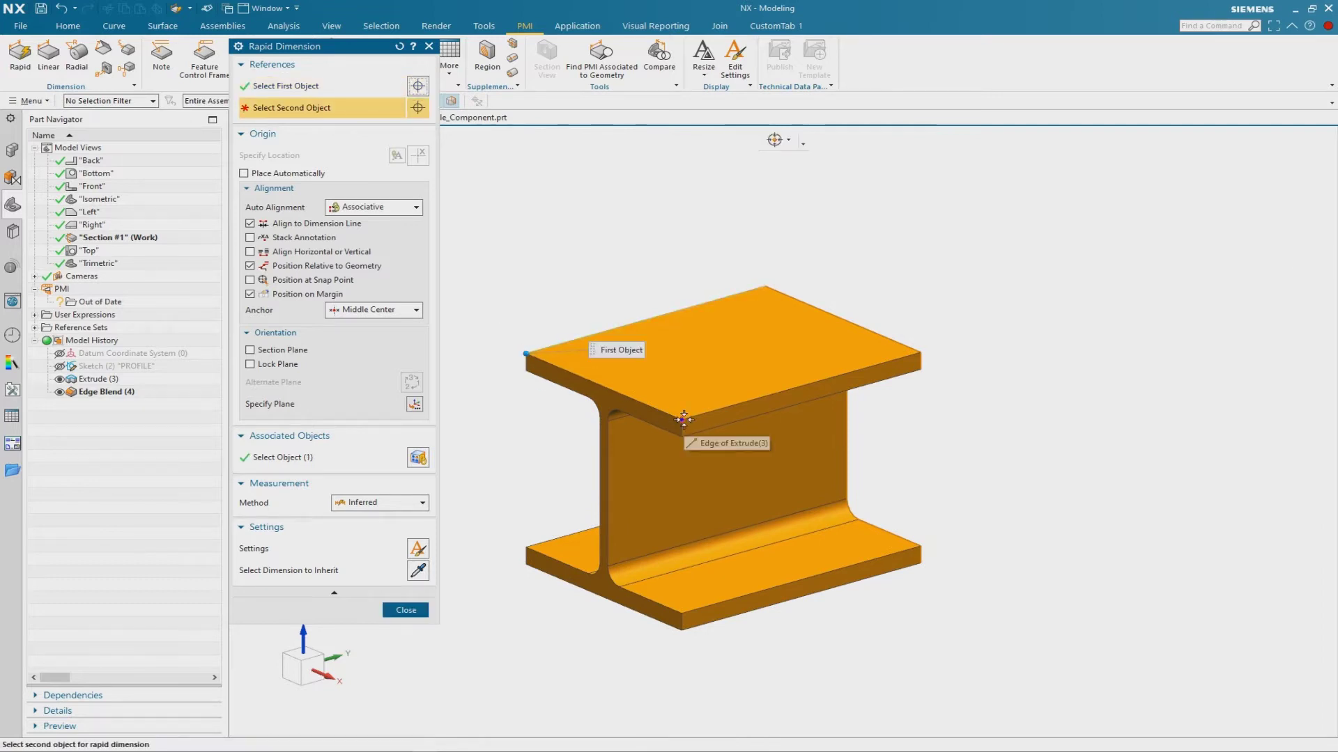
pyautogui.click(686, 419)
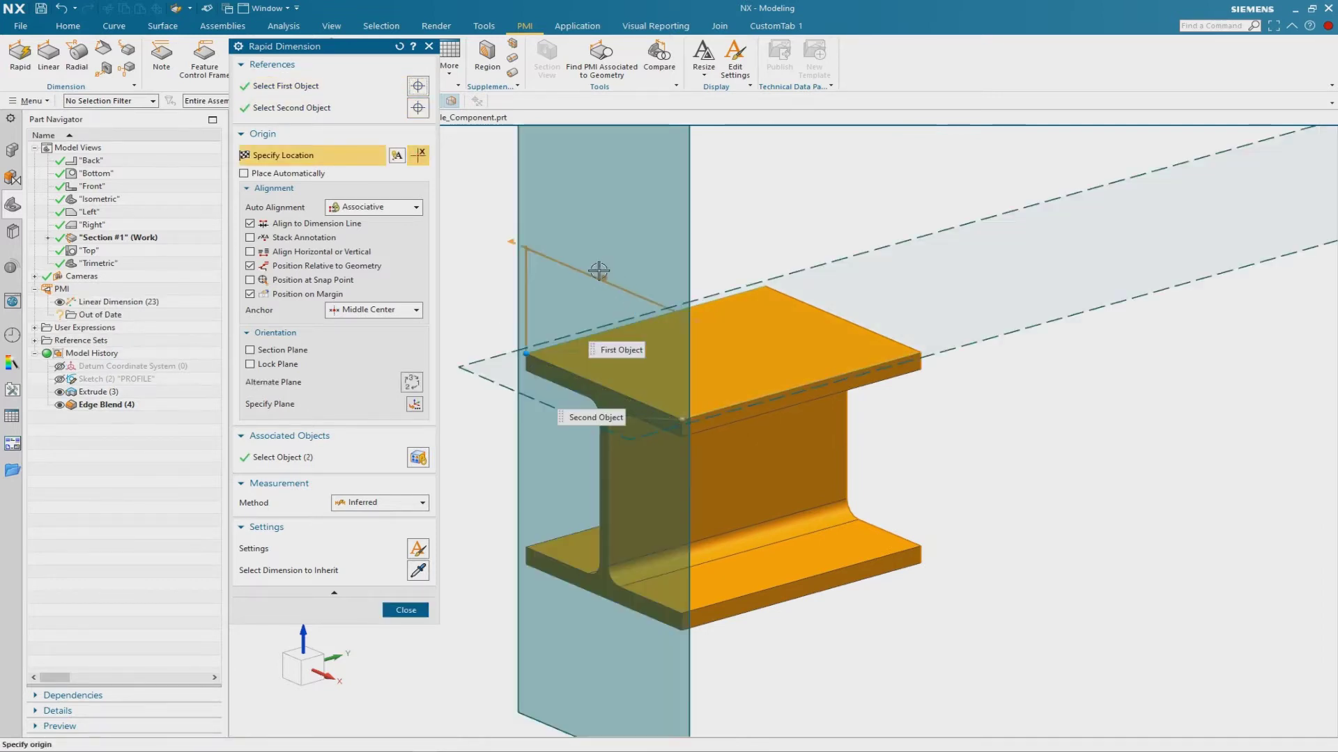
pyautogui.click(599, 272)
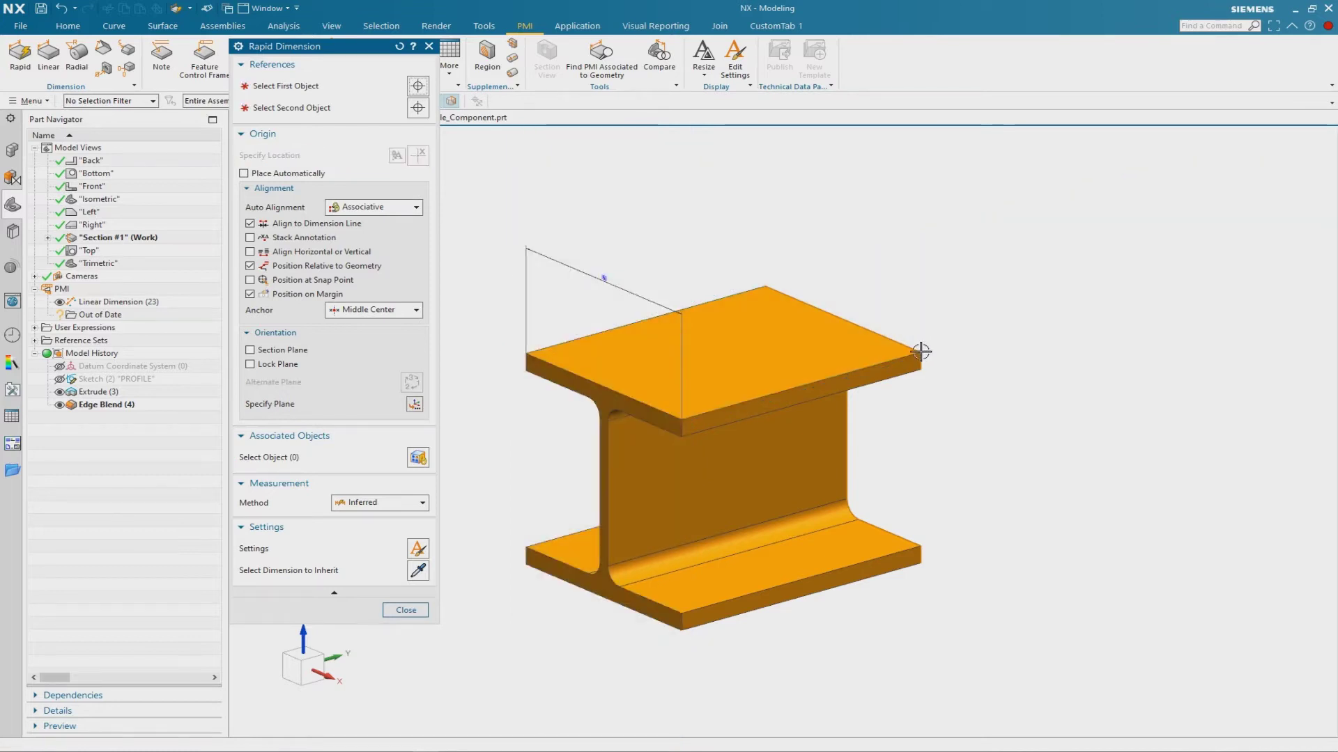
# - Add a dimension along the long side edge of the sectioned top flange, placed above the beam
pyautogui.click(920, 353)
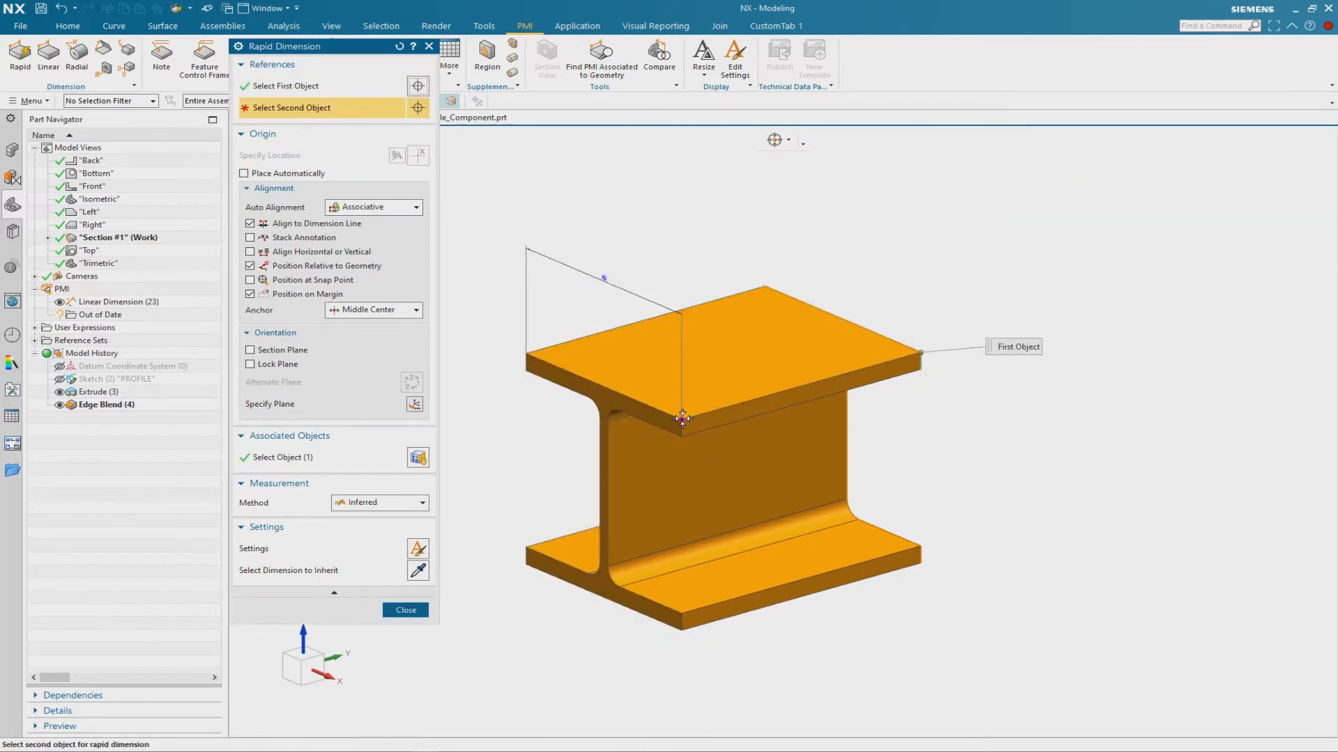
pyautogui.click(684, 418)
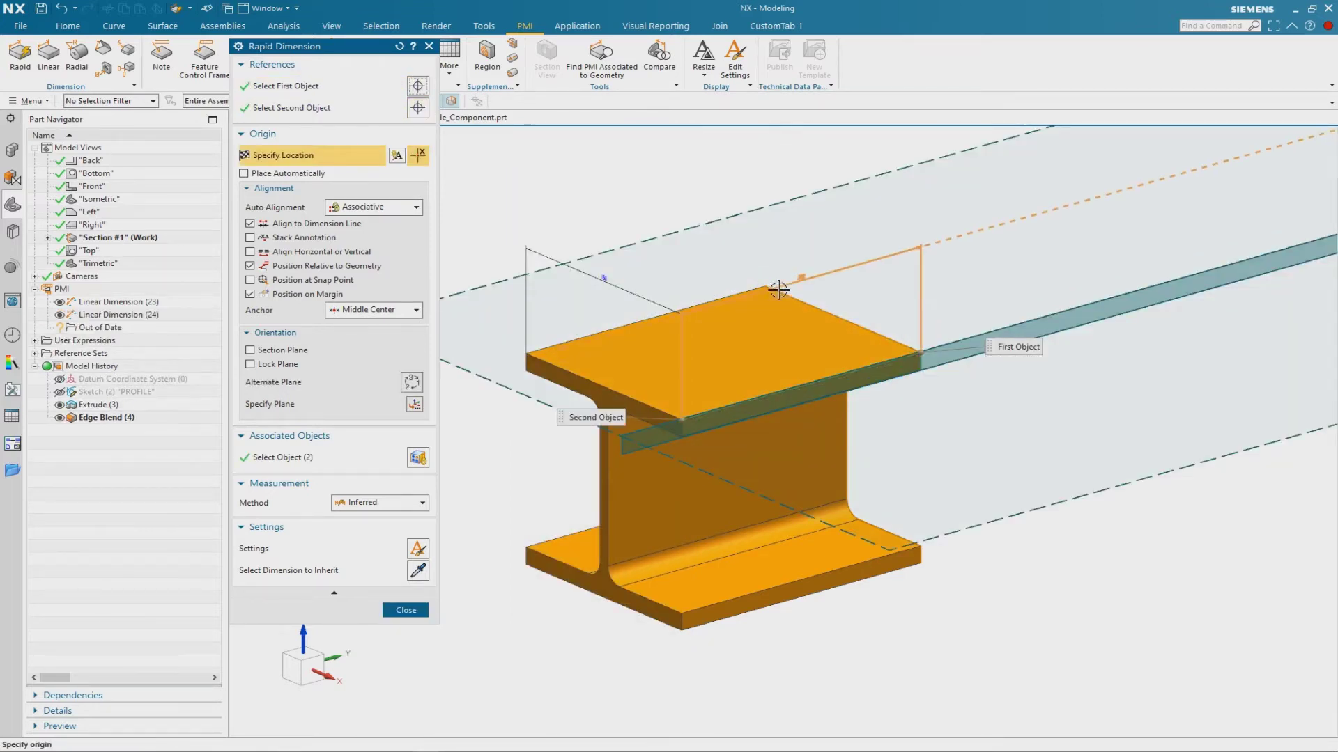
pyautogui.click(881, 295)
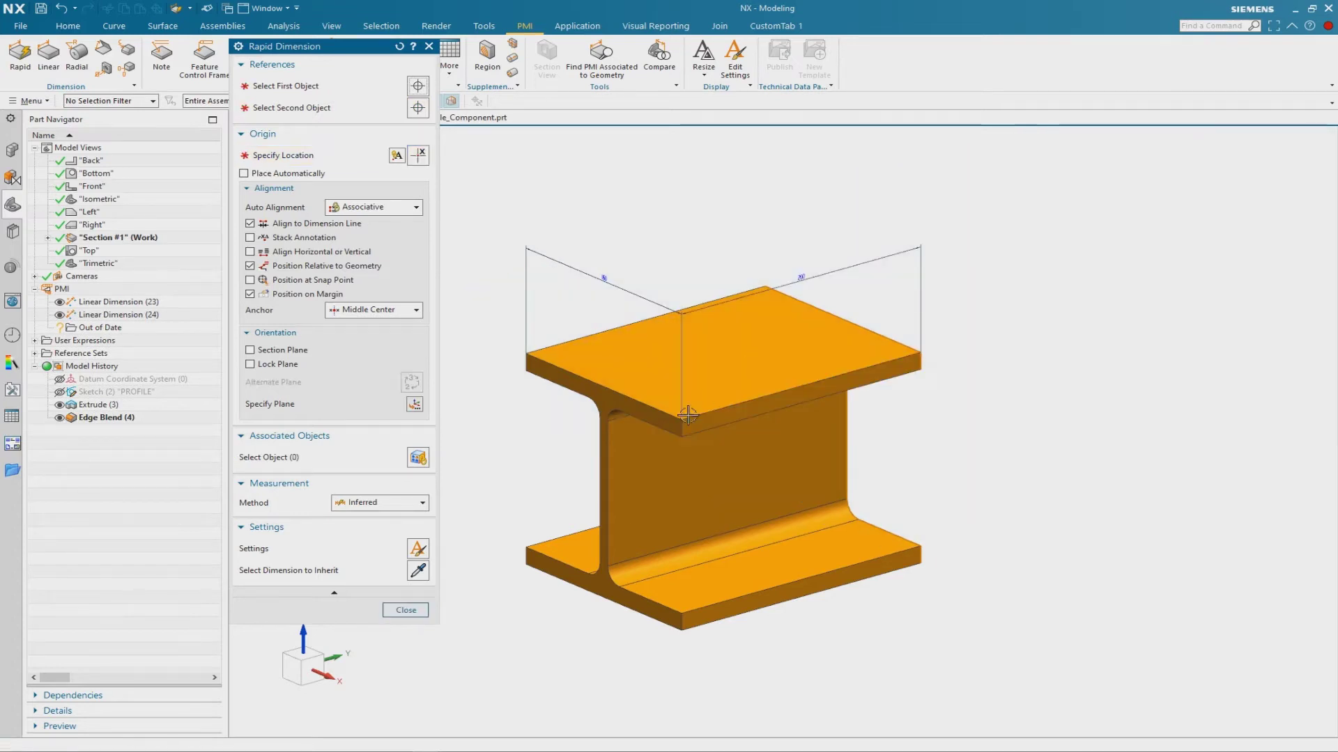
# - Dimension the beam's overall height at the near end, using the alternate plane on the end face and placing it beside the profile
pyautogui.click(526, 354)
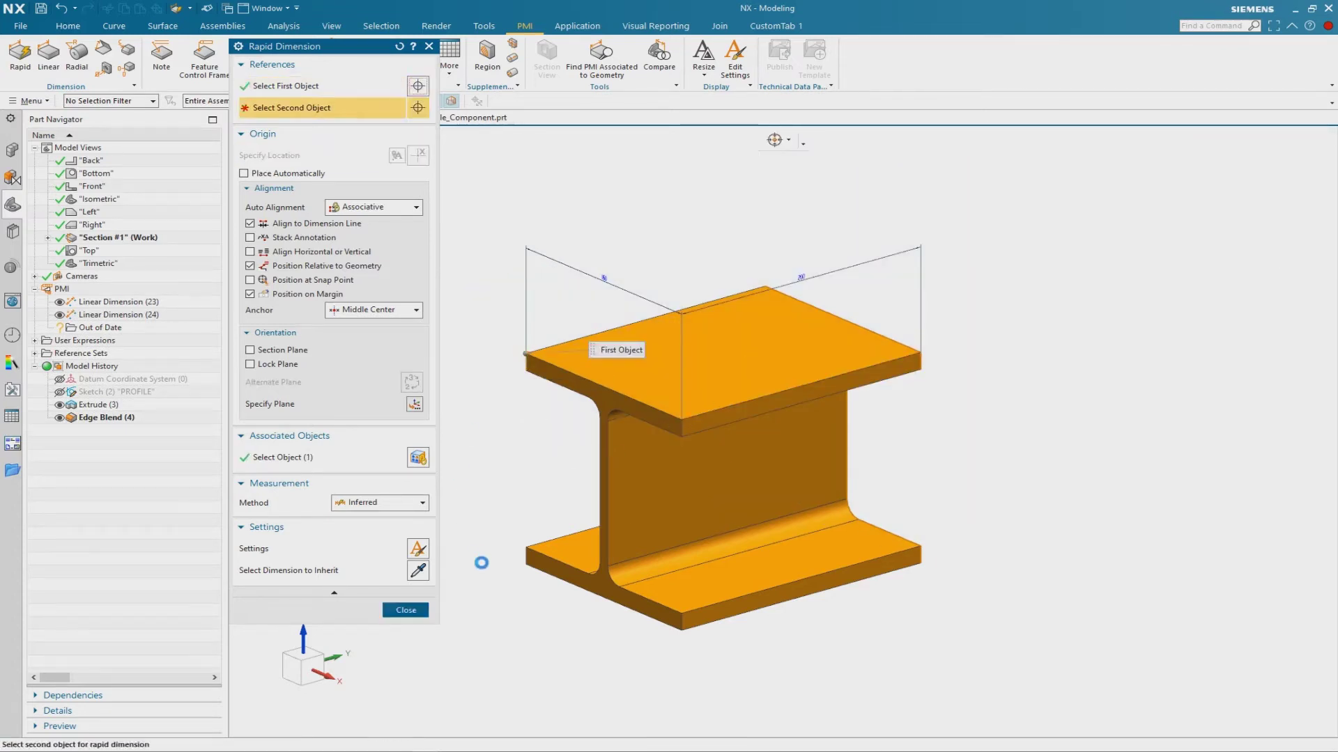
pyautogui.click(527, 567)
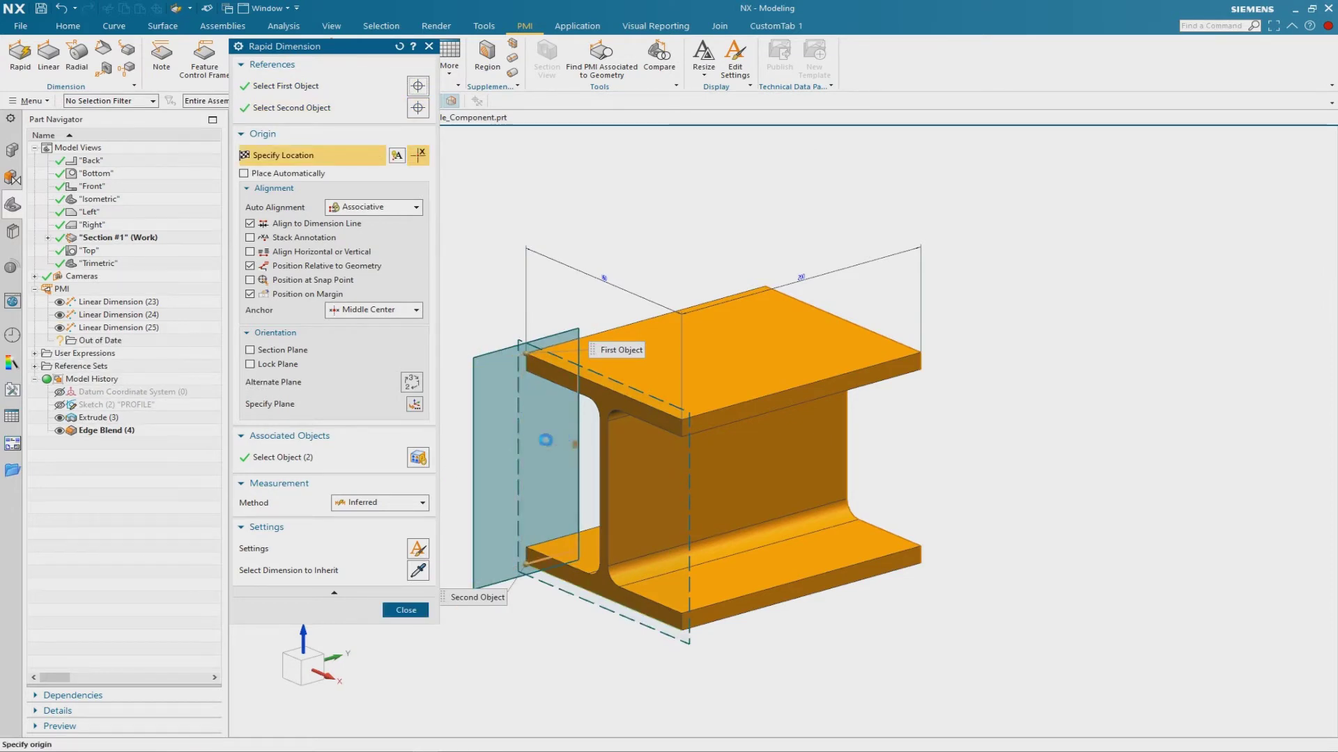
pyautogui.scroll(-2, 546, 441)
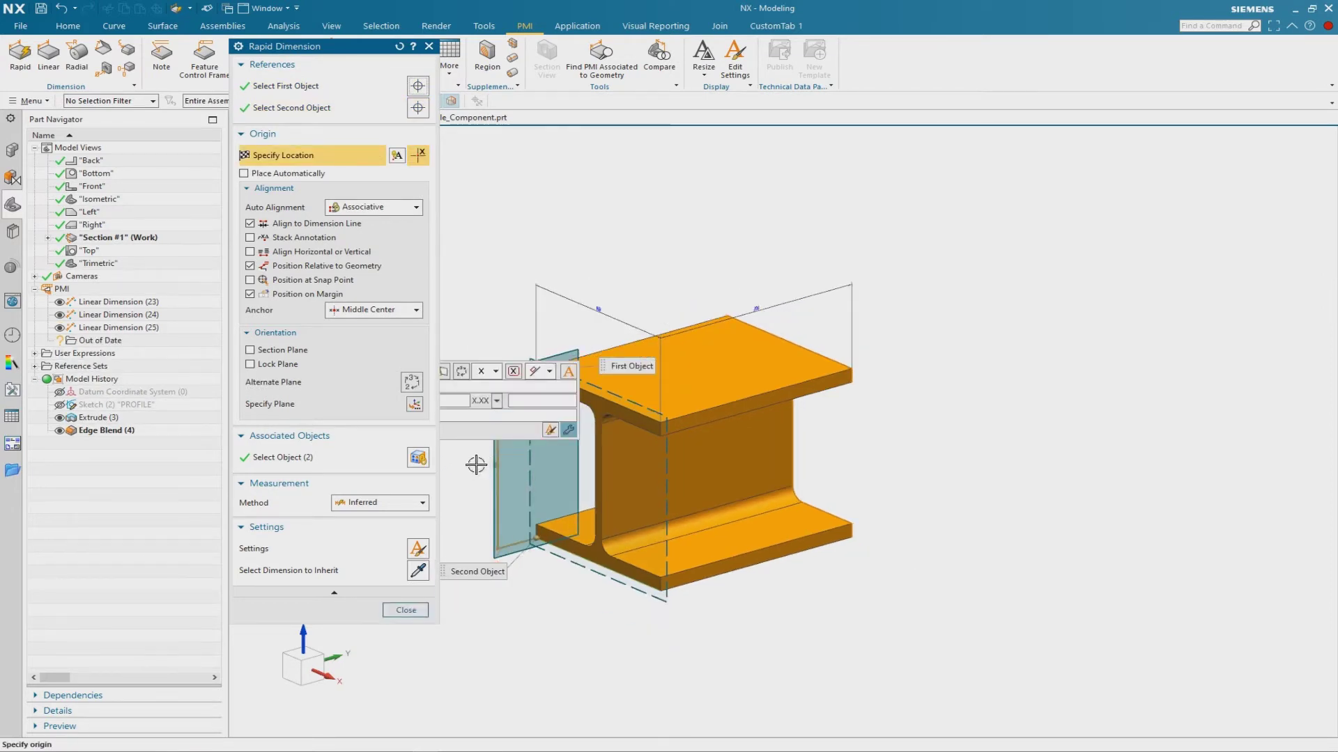
pyautogui.click(411, 384)
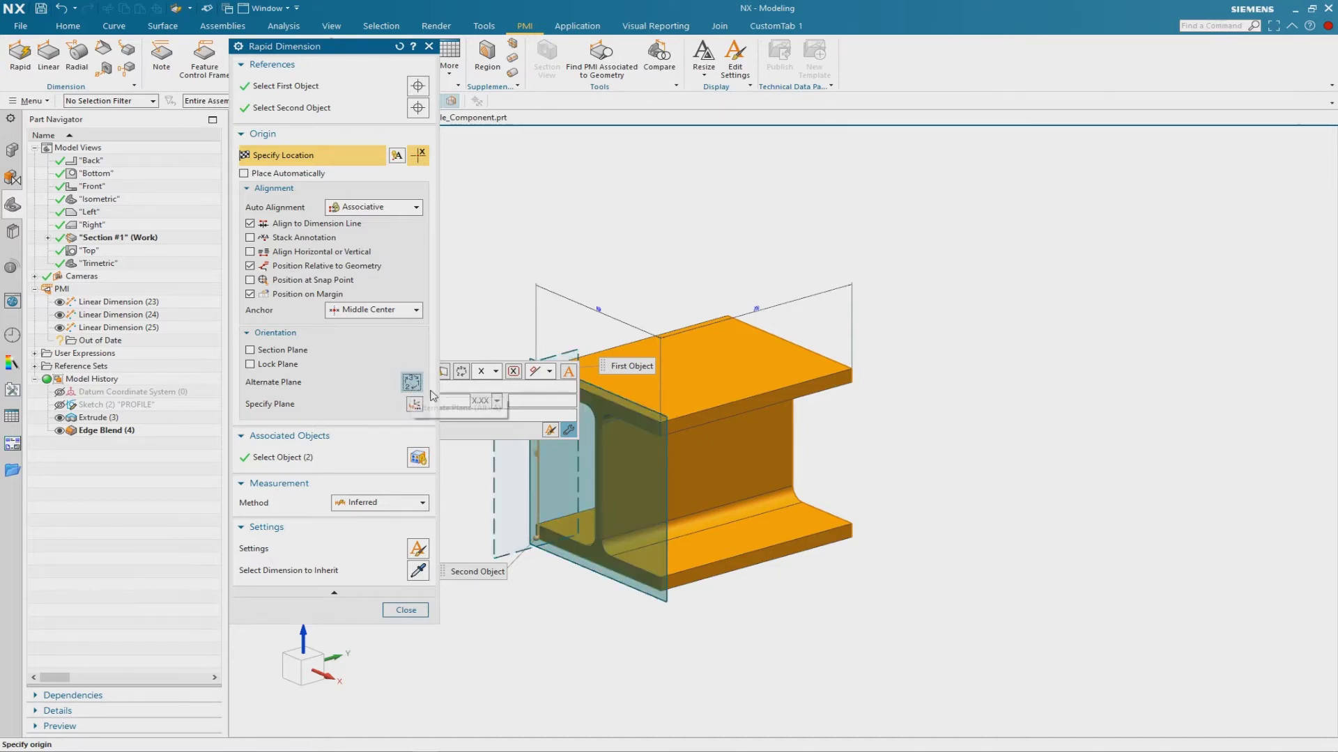
pyautogui.click(513, 446)
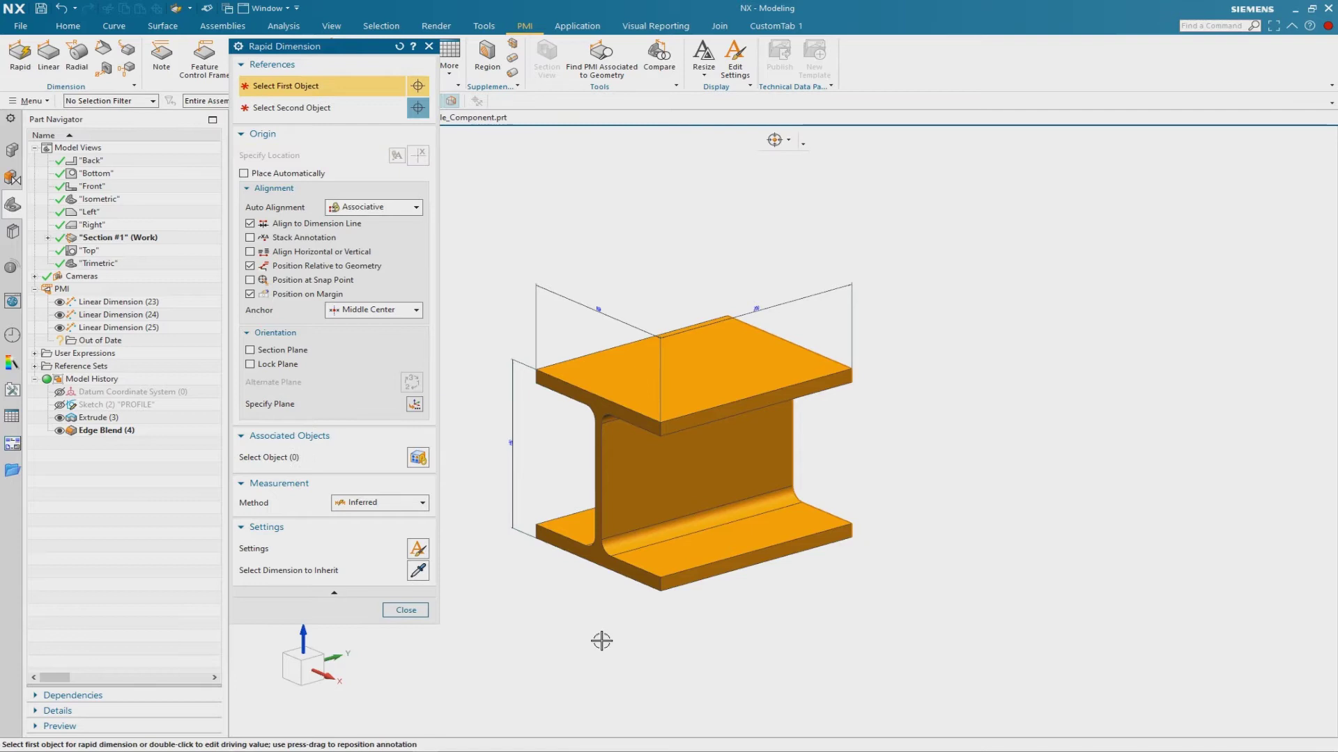
# - Add a PMI dimension for the bottom flange's thickness at the near corner, placed just below the flange
pyautogui.scroll(3, 606, 641)
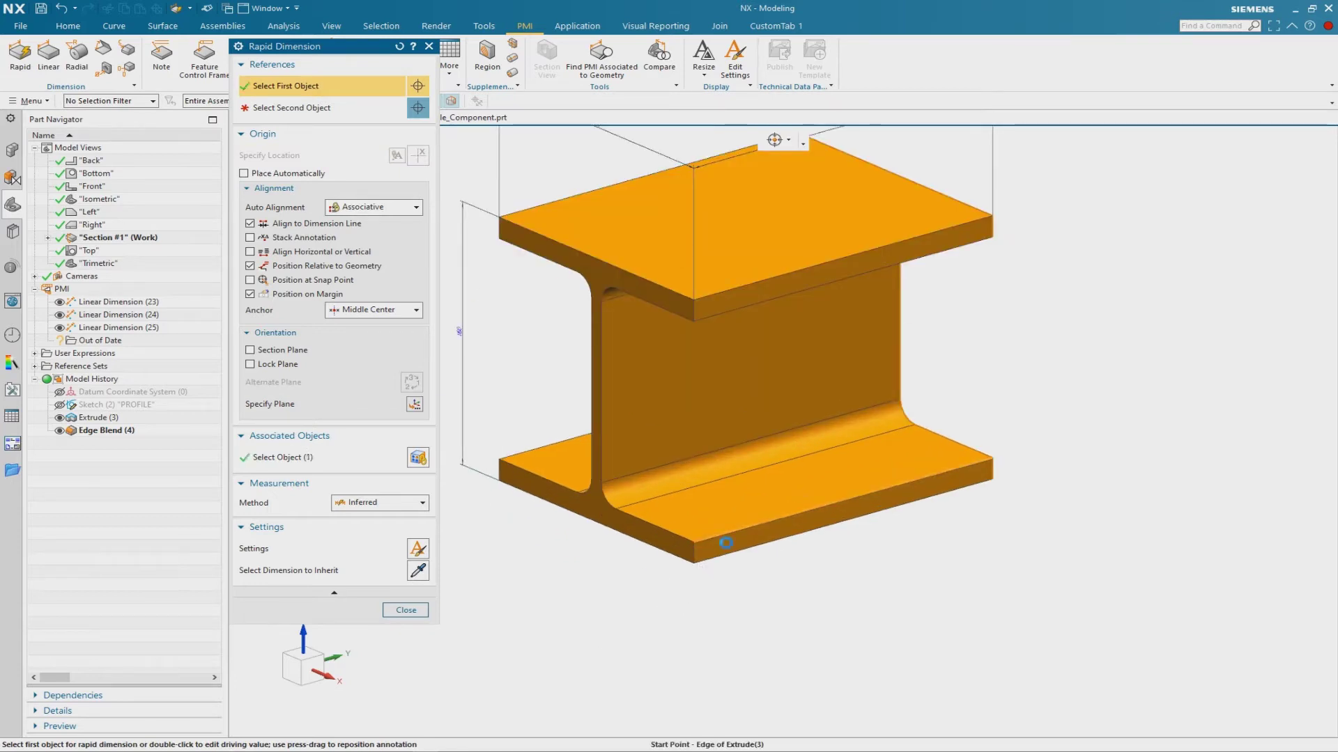
pyautogui.click(691, 553)
pyautogui.click(693, 563)
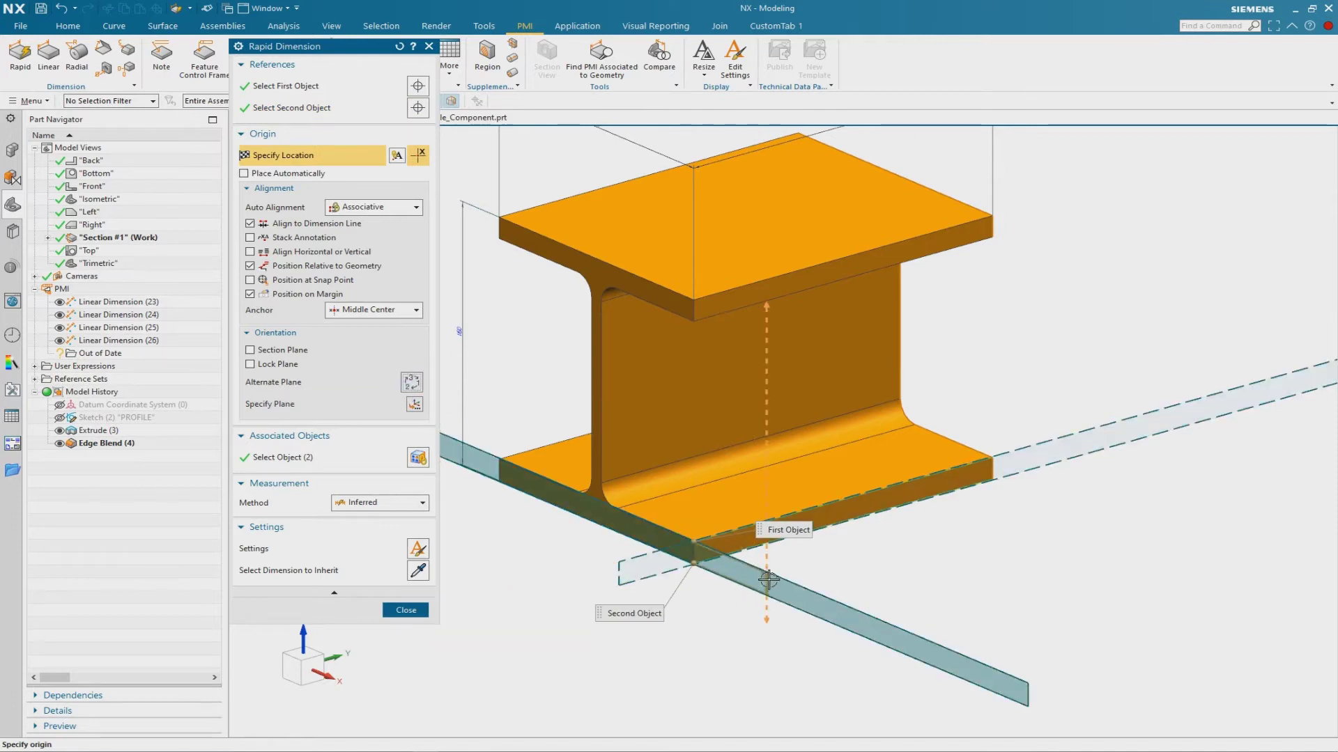
pyautogui.click(764, 582)
# - Dimension the web's thickness on the near end face, place it beside the web, and finish the Rapid Dimension command
pyautogui.scroll(3, 556, 407)
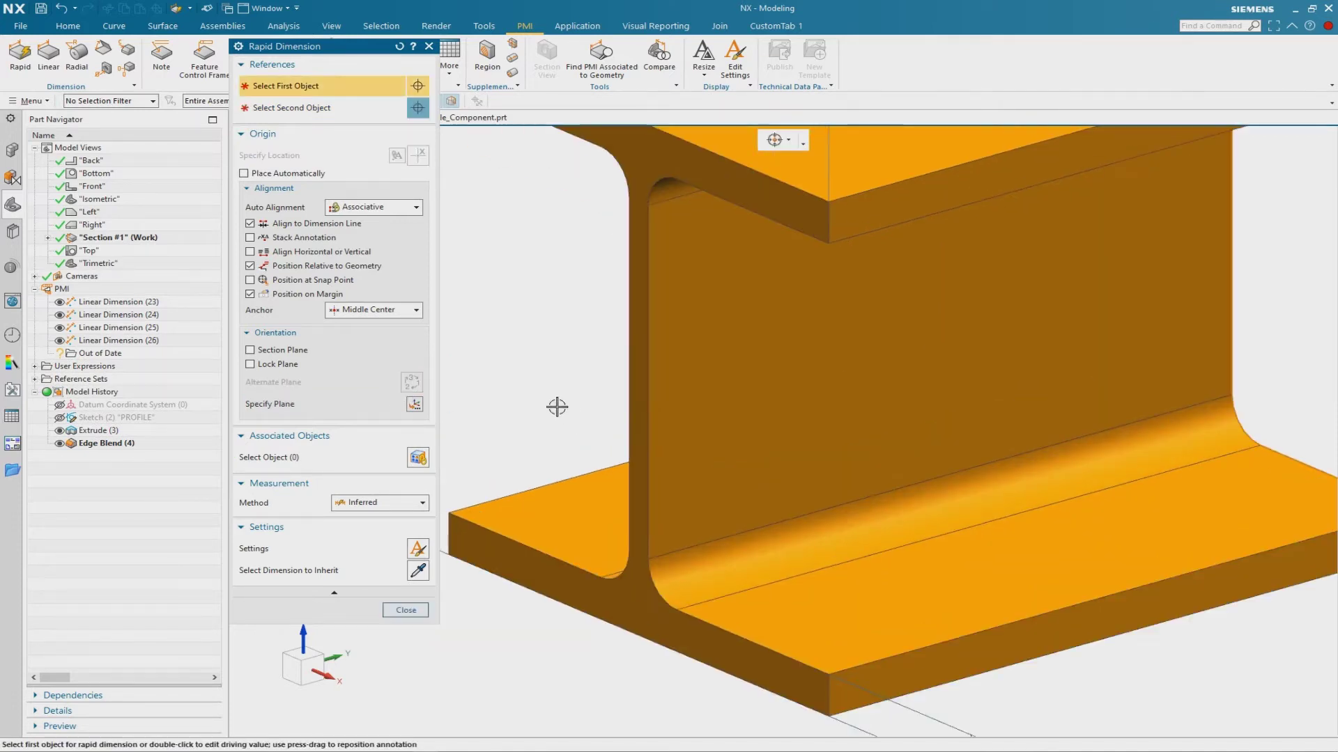
pyautogui.click(629, 374)
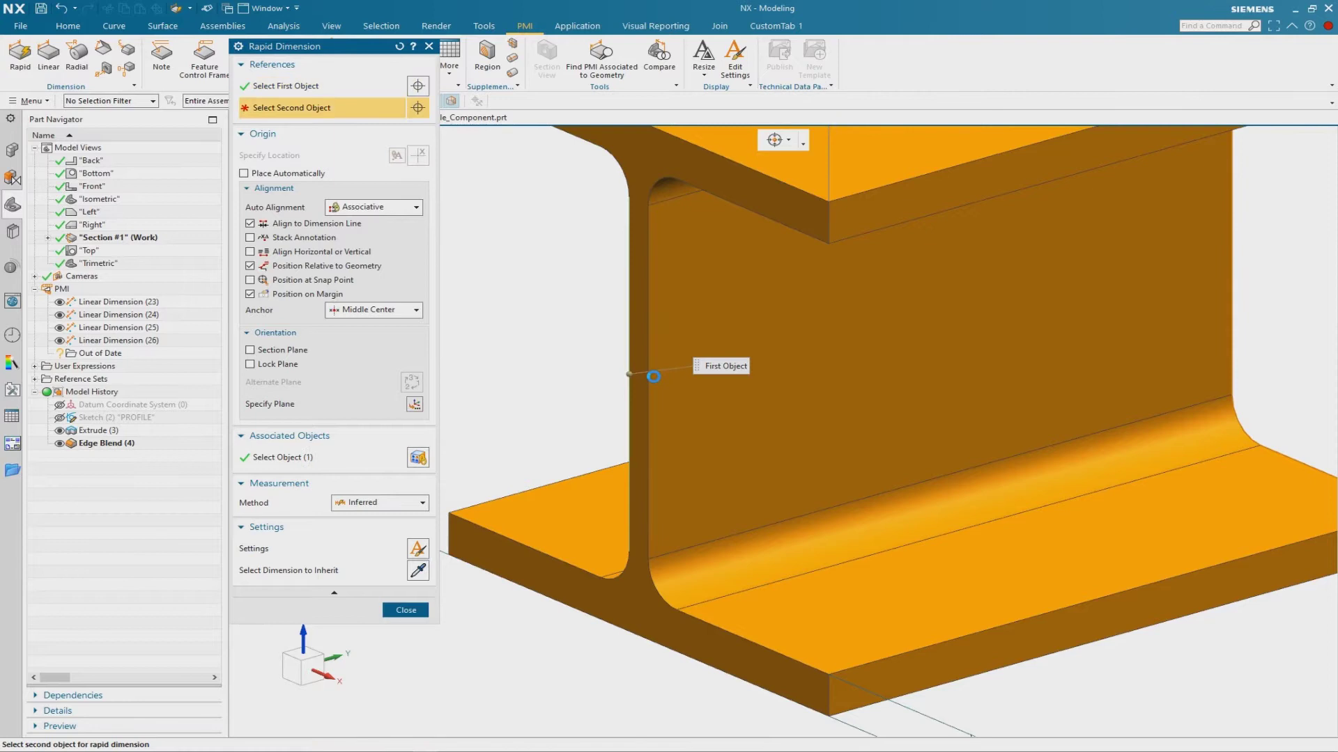
pyautogui.click(647, 376)
pyautogui.scroll(-3, 709, 501)
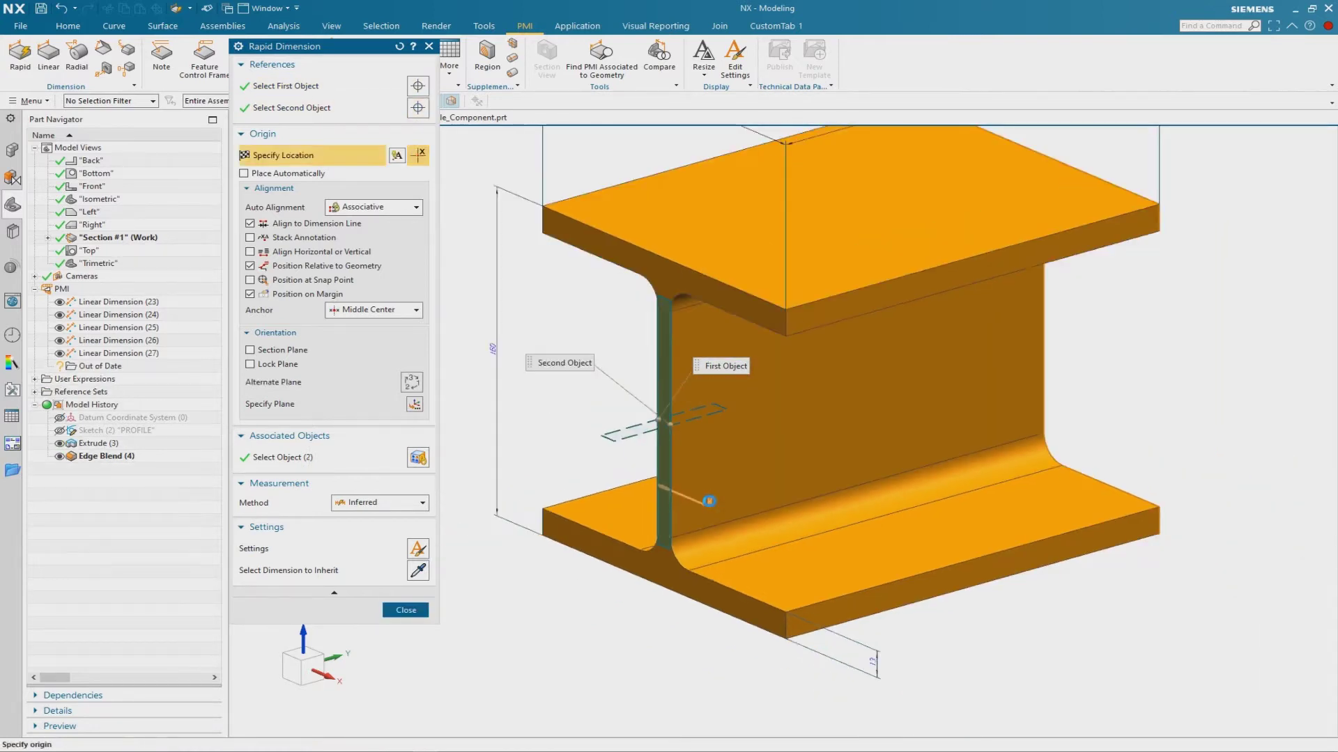
pyautogui.click(621, 392)
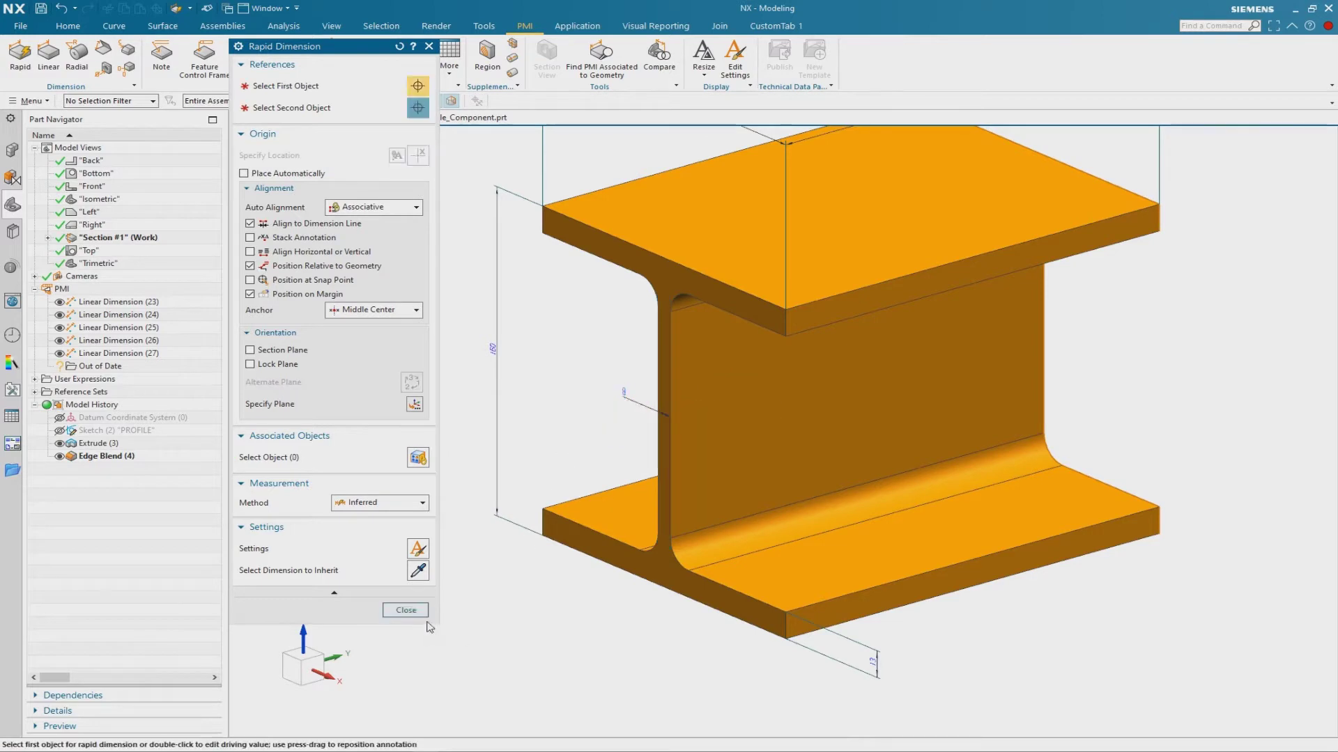
pyautogui.click(406, 610)
pyautogui.scroll(-3, 418, 585)
pyautogui.scroll(-2, 803, 397)
pyautogui.scroll(3, 584, 474)
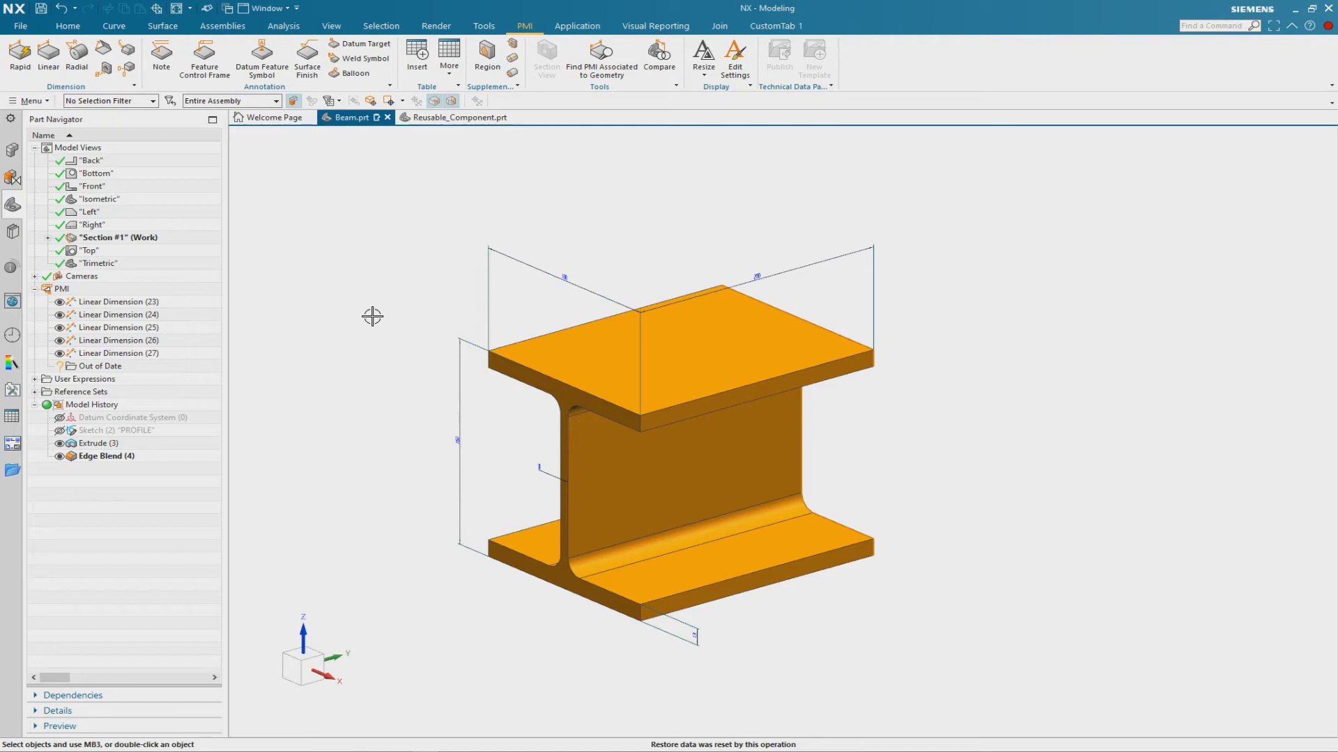
# - Create a new drawing of the Beam part from the A1 - Size template, leaving the title block fields empty
pyautogui.click(25, 26)
pyautogui.click(23, 29)
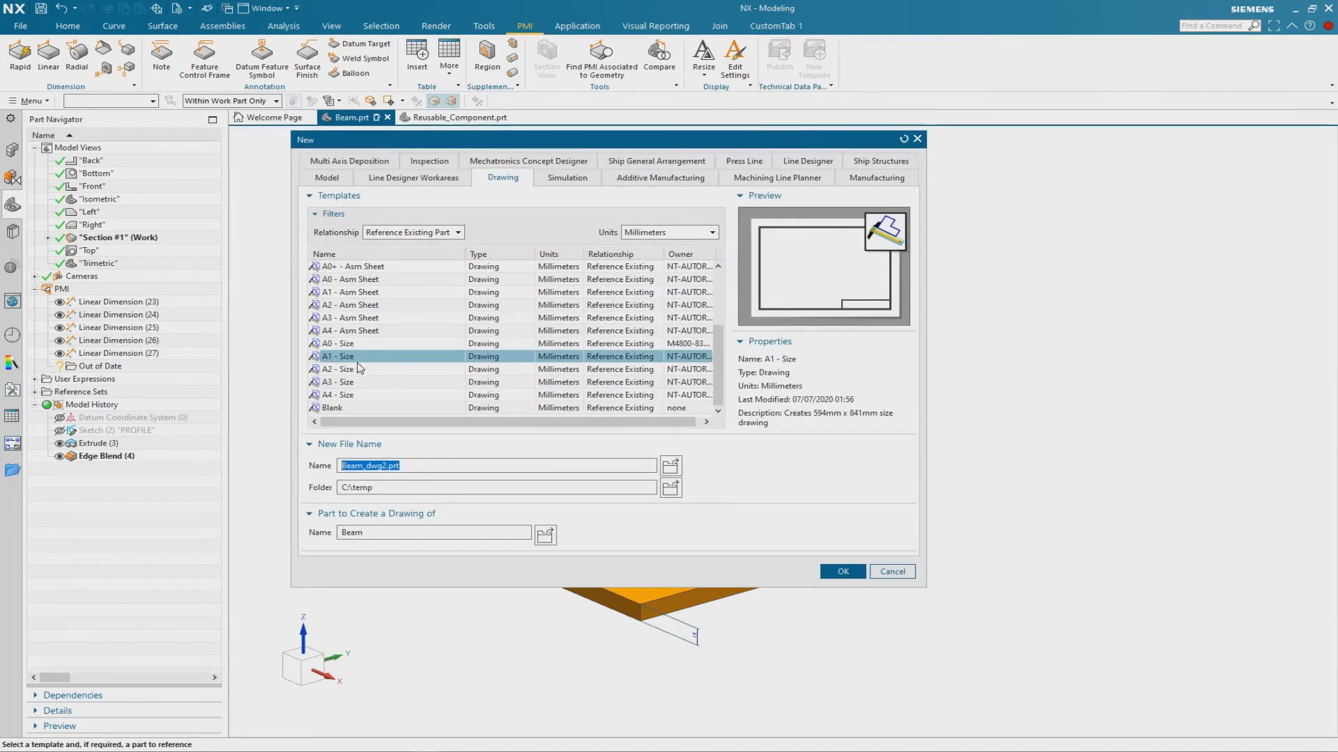
pyautogui.click(843, 571)
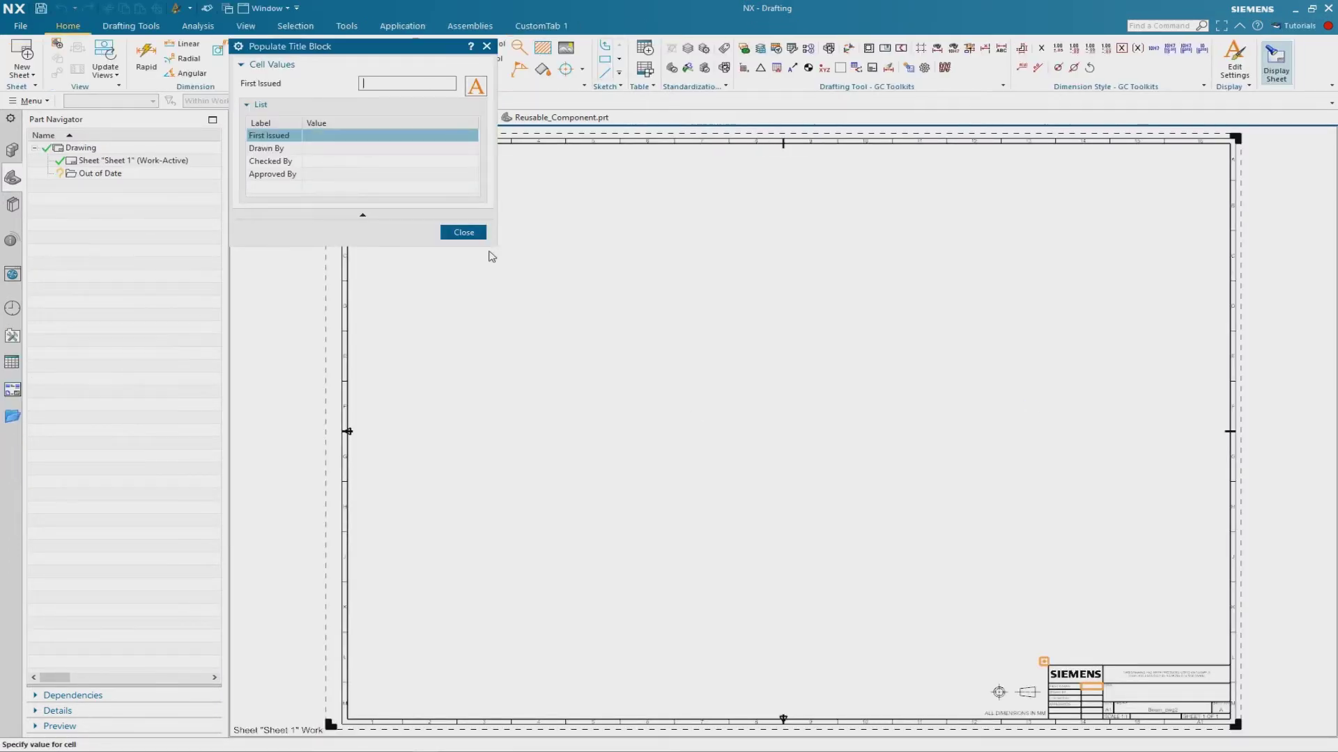
pyautogui.click(466, 233)
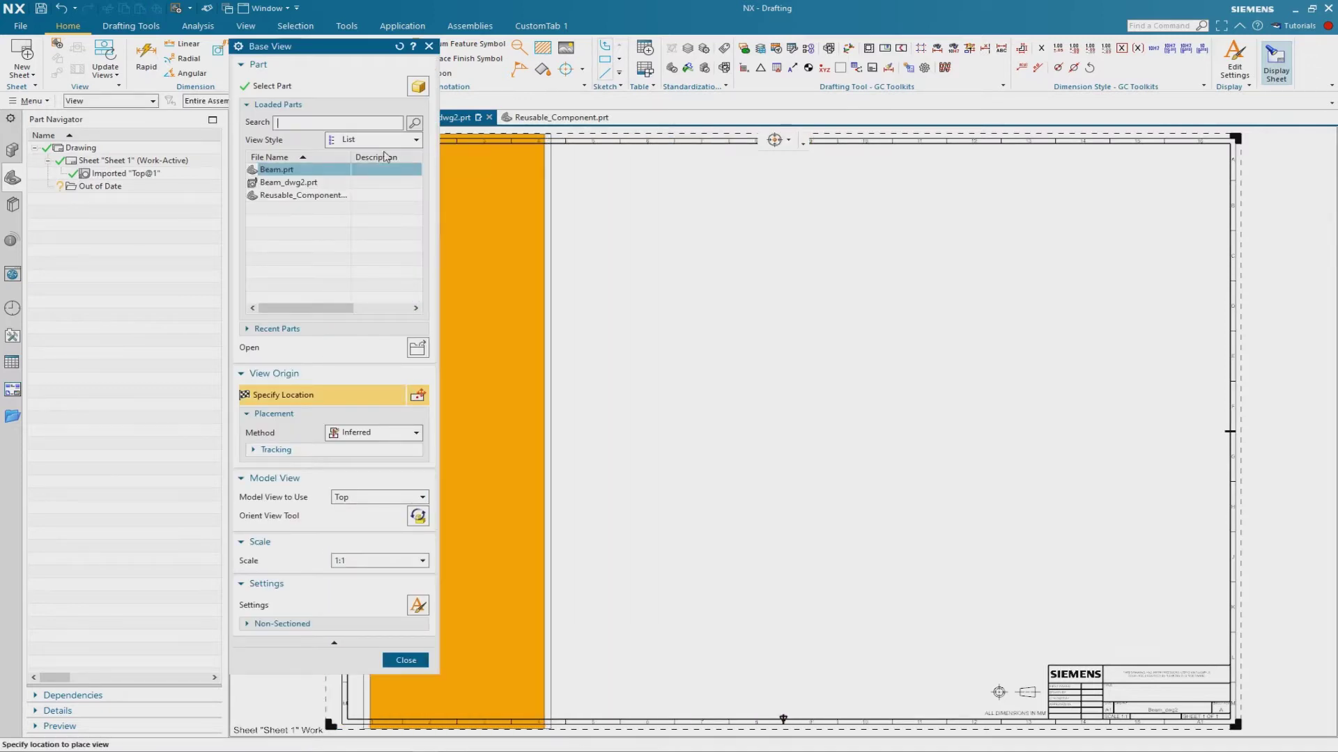
# - Use the Section #1 model view of Beam.prt for the drawing's base view
pyautogui.moveTo(337, 51); pyautogui.dragTo(390, 58)
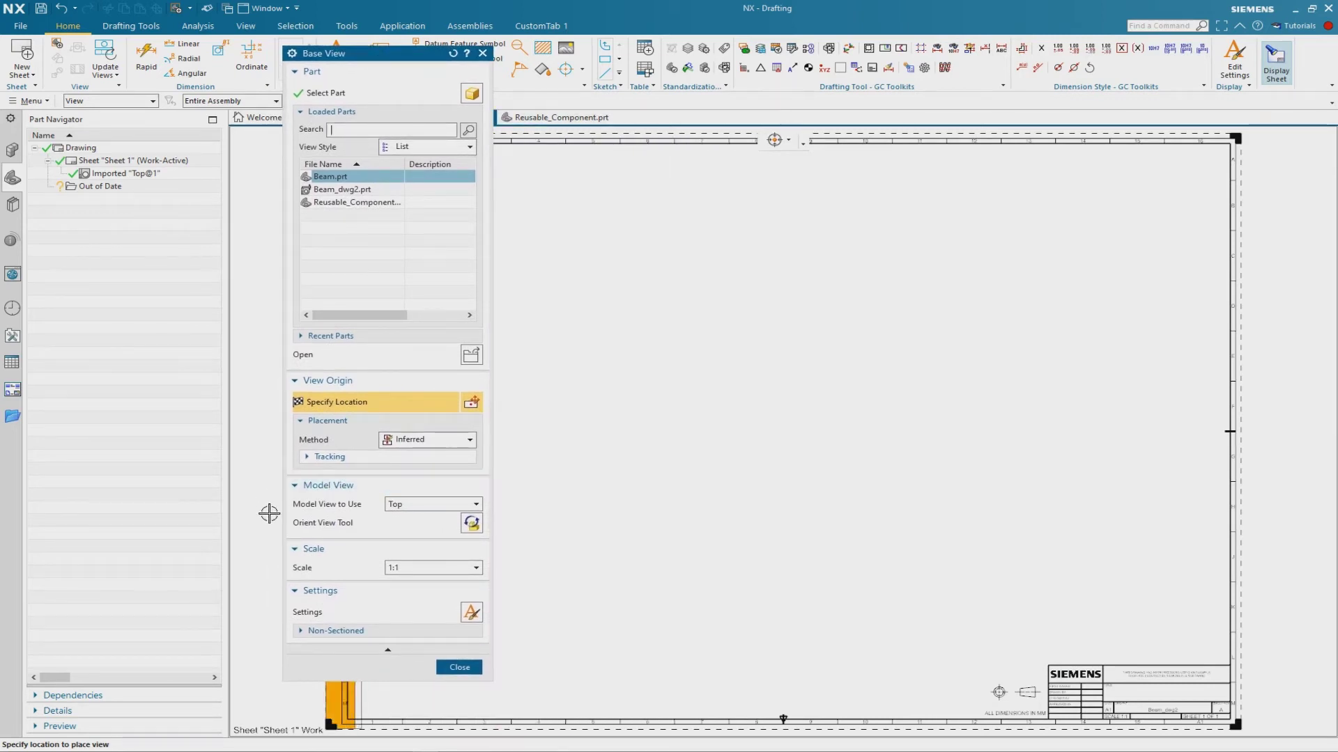
pyautogui.click(475, 505)
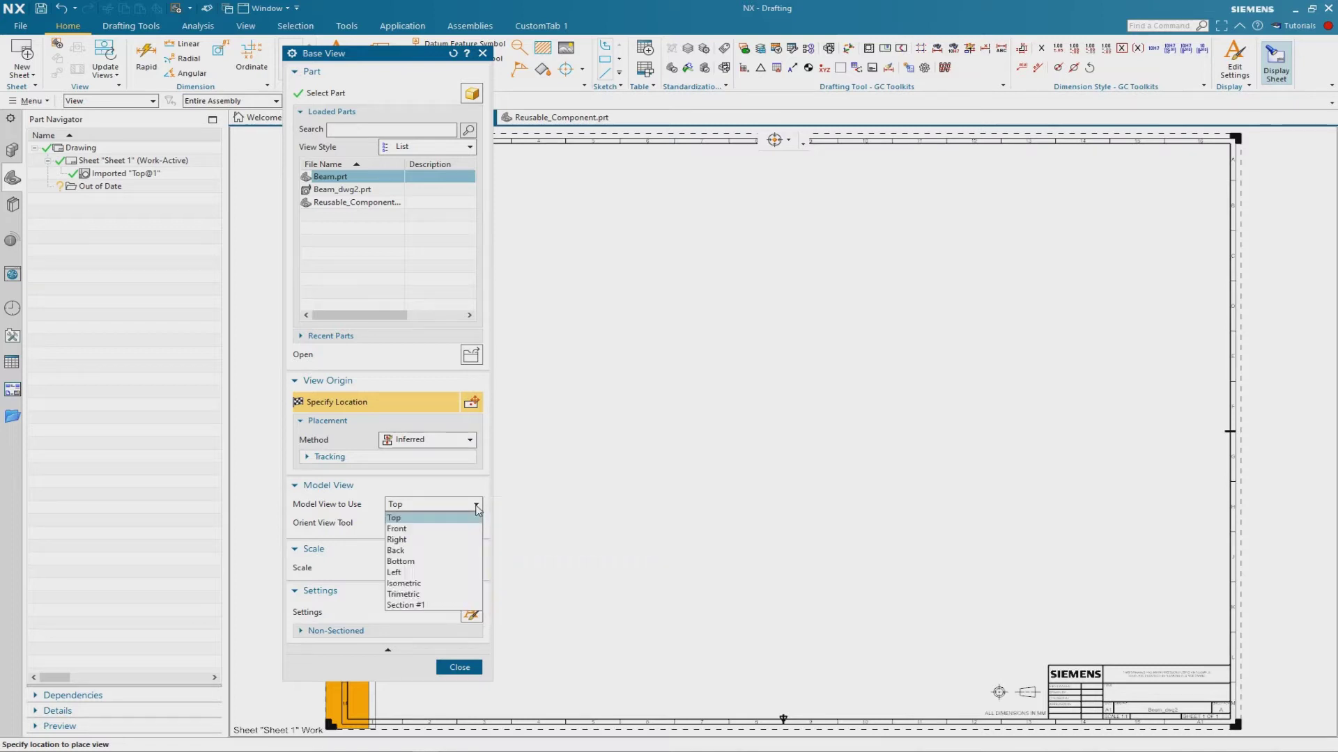
pyautogui.click(424, 603)
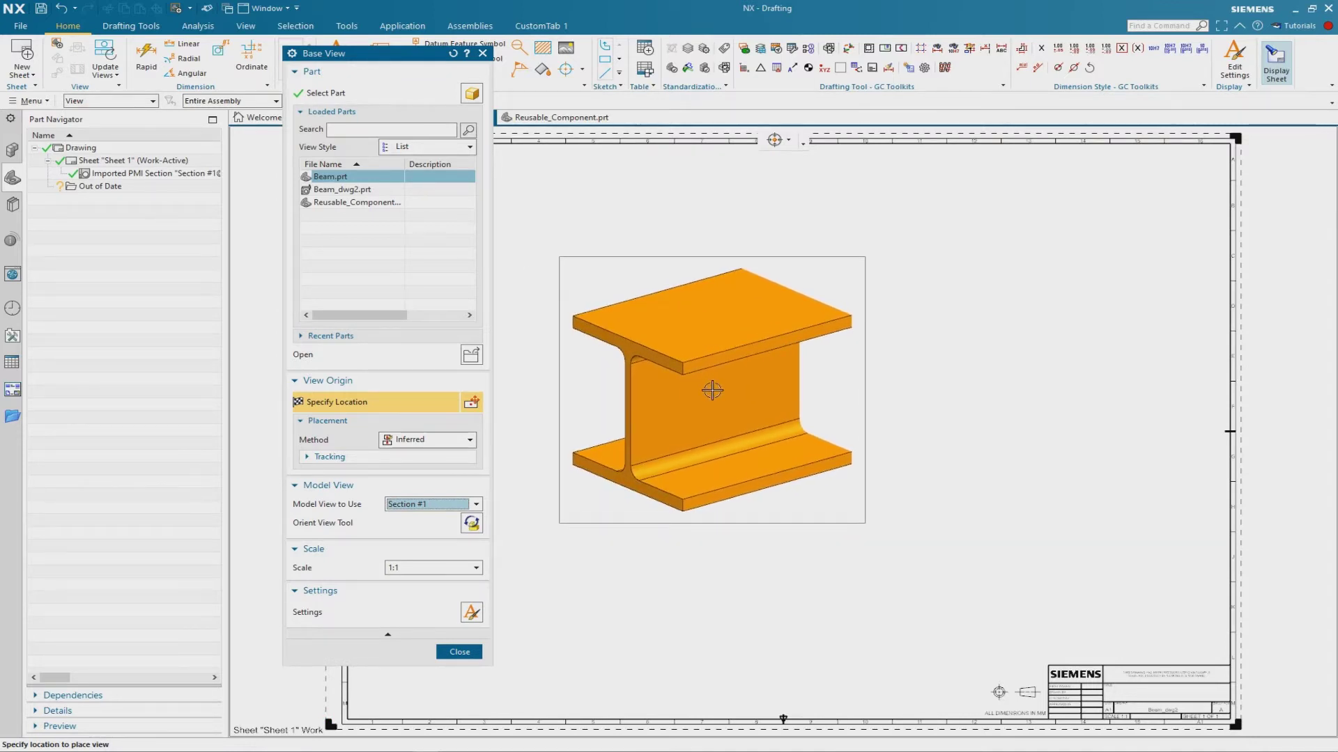
# - Set the base view's inherited PMI option to From Model View, keeping all PMI types enabled
pyautogui.rightClick(712, 390)
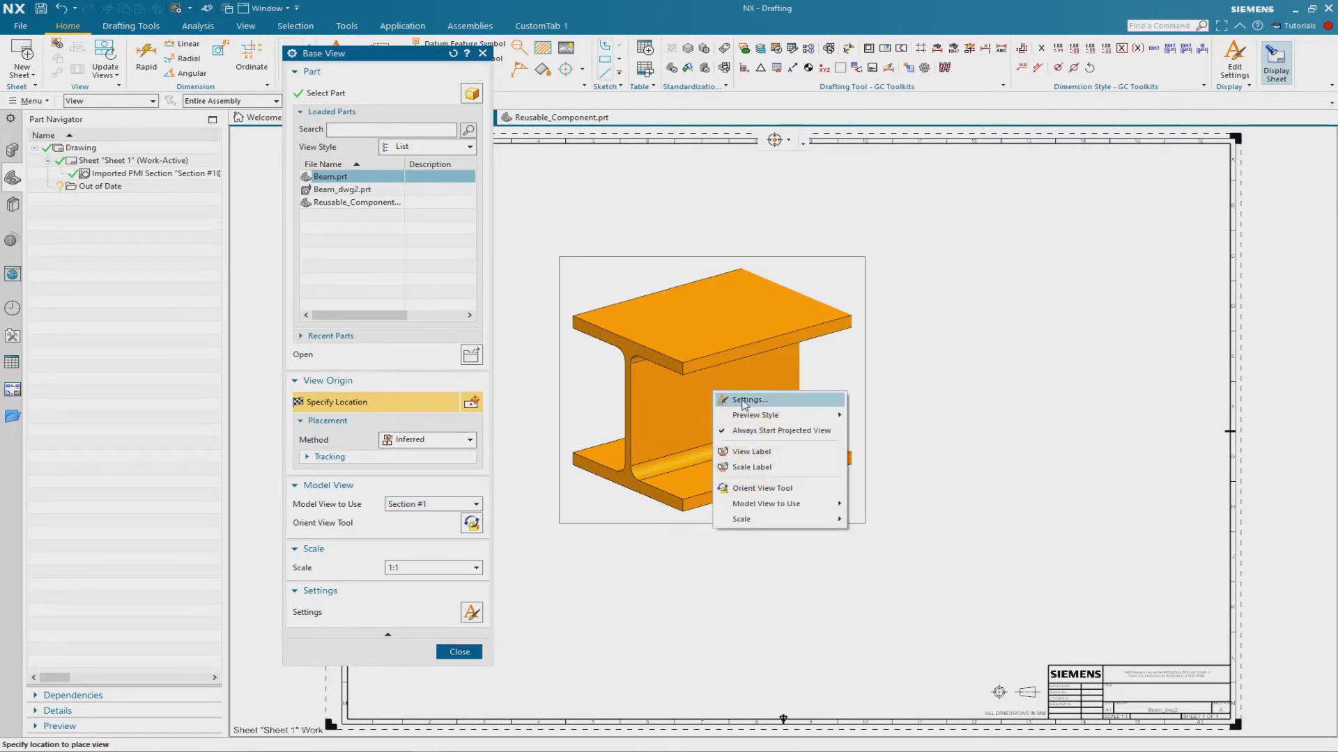
pyautogui.click(799, 401)
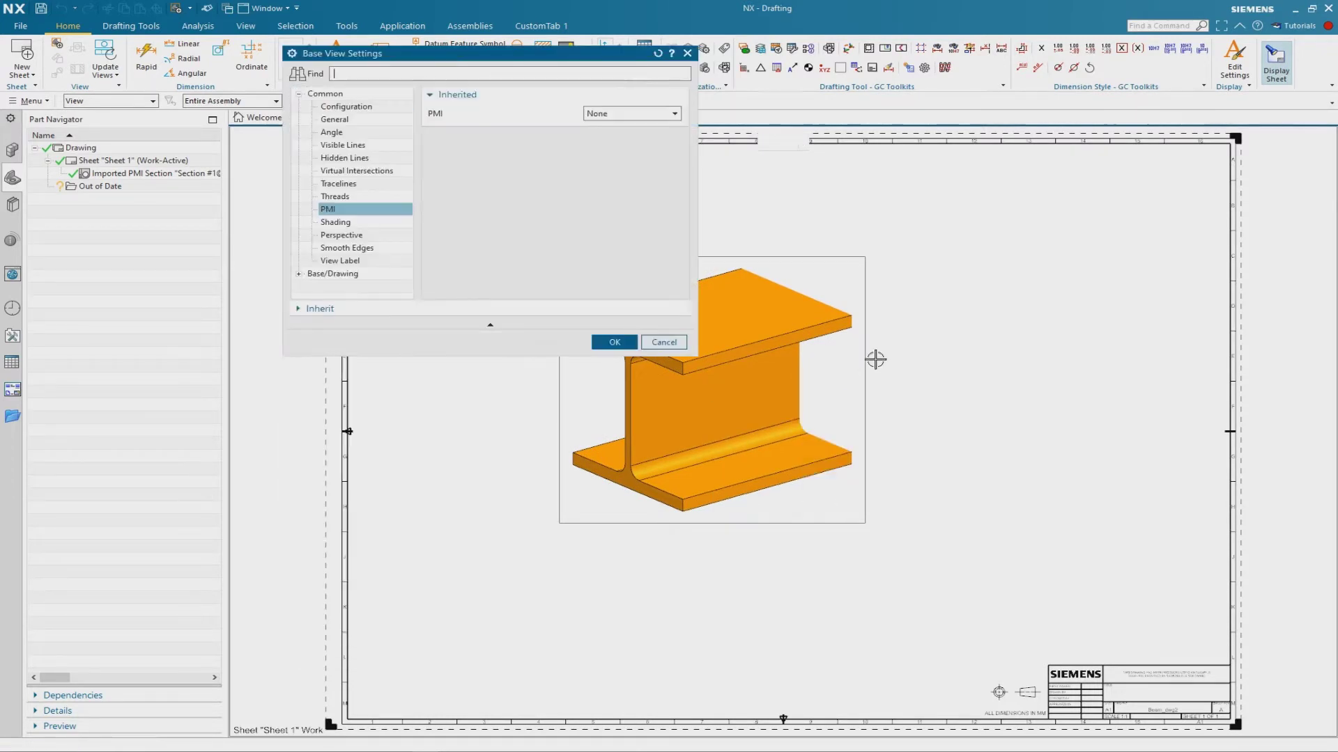
pyautogui.moveTo(460, 64); pyautogui.dragTo(305, 233)
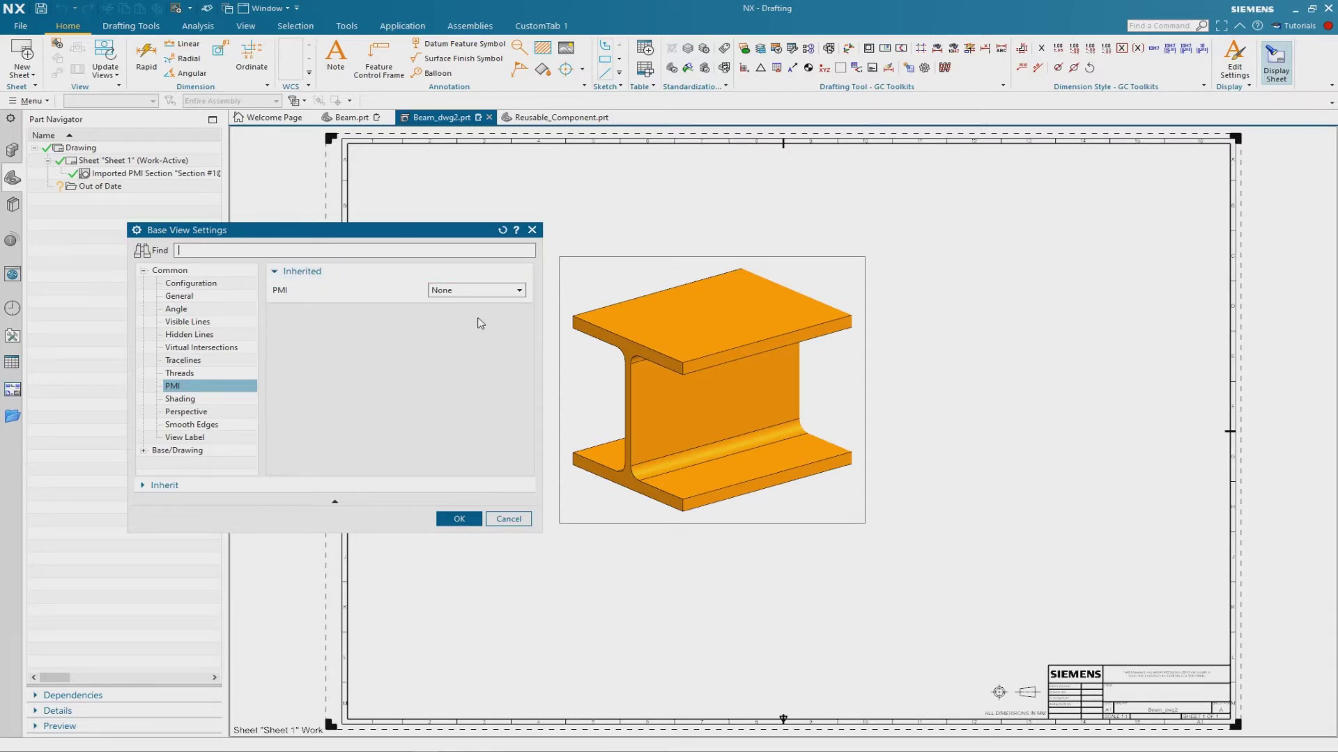
pyautogui.click(521, 291)
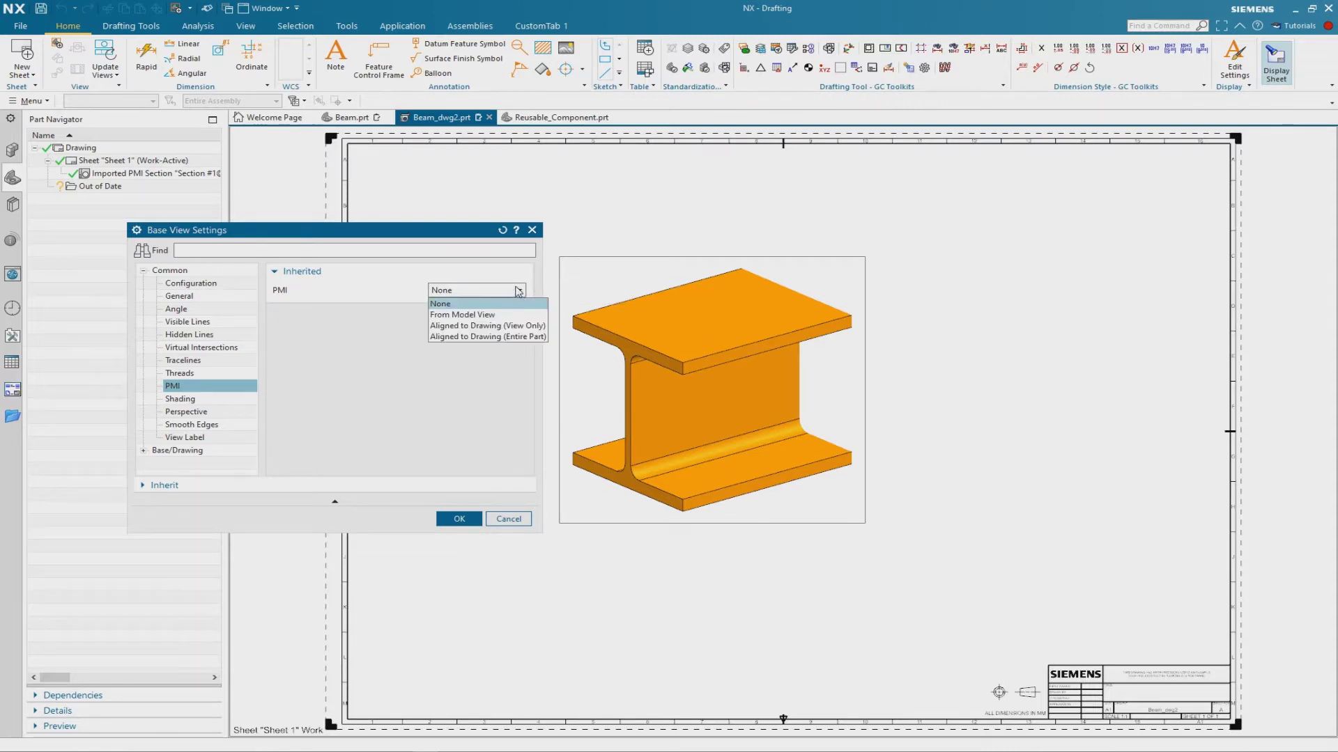
pyautogui.click(479, 315)
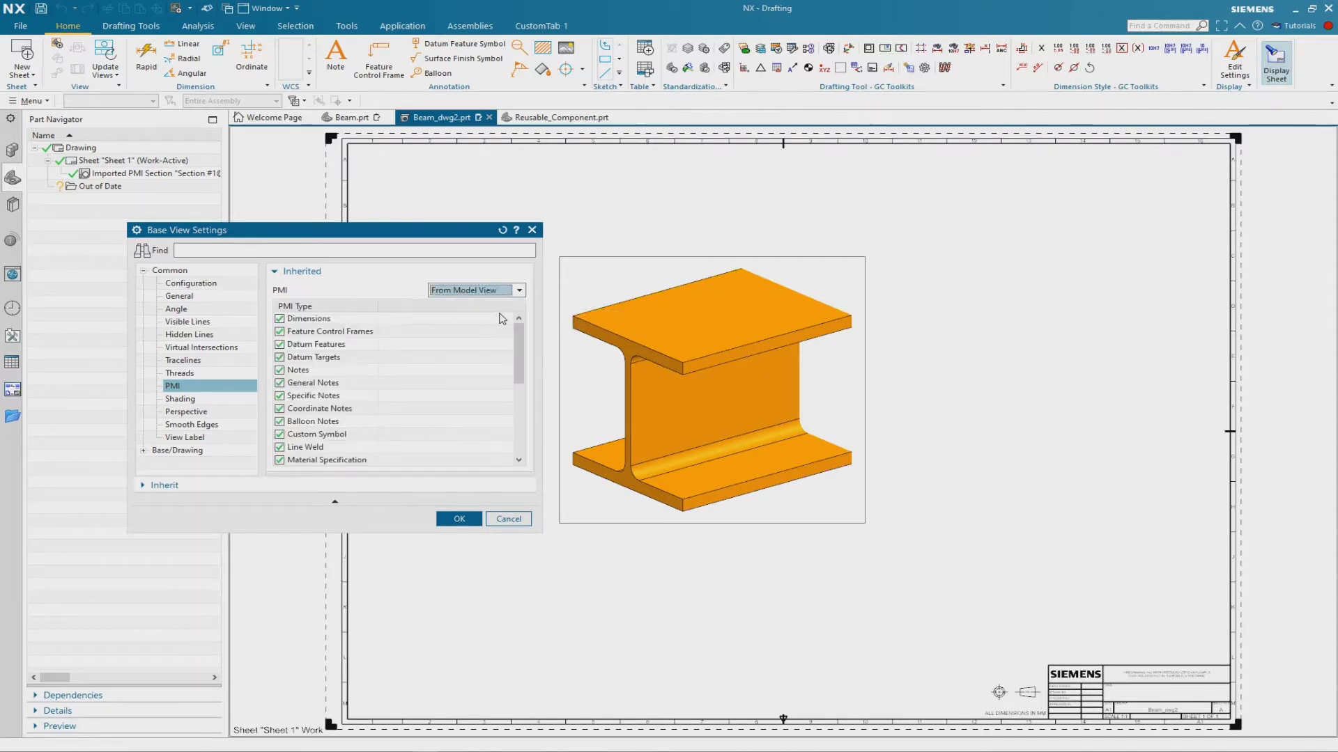
pyautogui.click(459, 519)
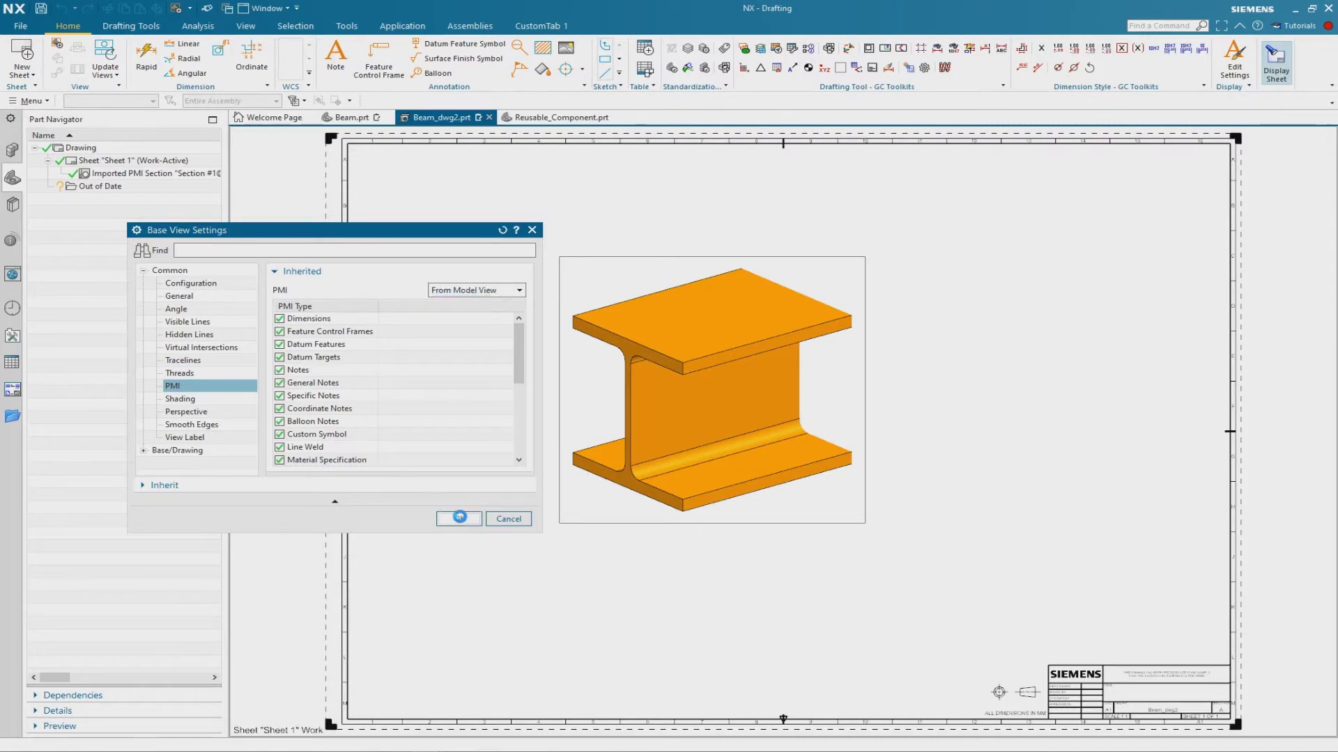
# - Place the Section #1 base view on the left half of the sheet and skip adding a projected view
pyautogui.click(690, 374)
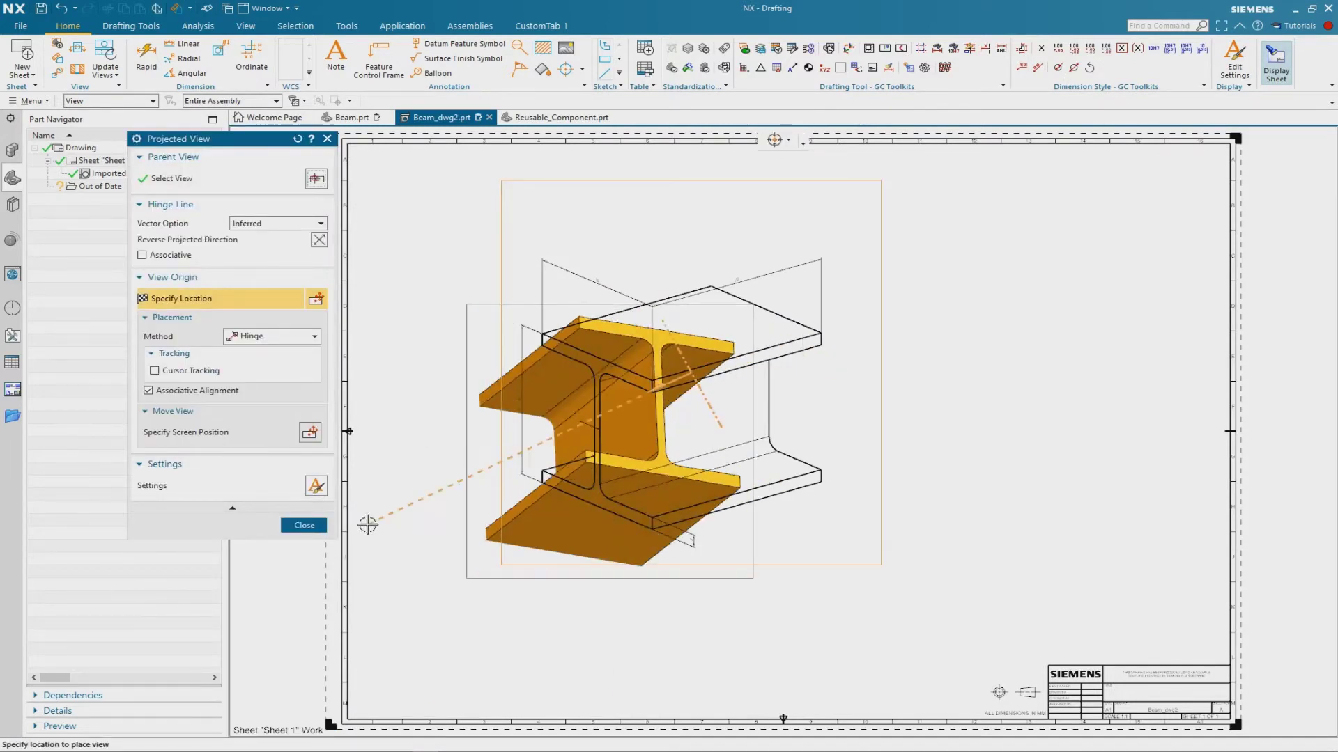
pyautogui.click(334, 144)
pyautogui.click(330, 139)
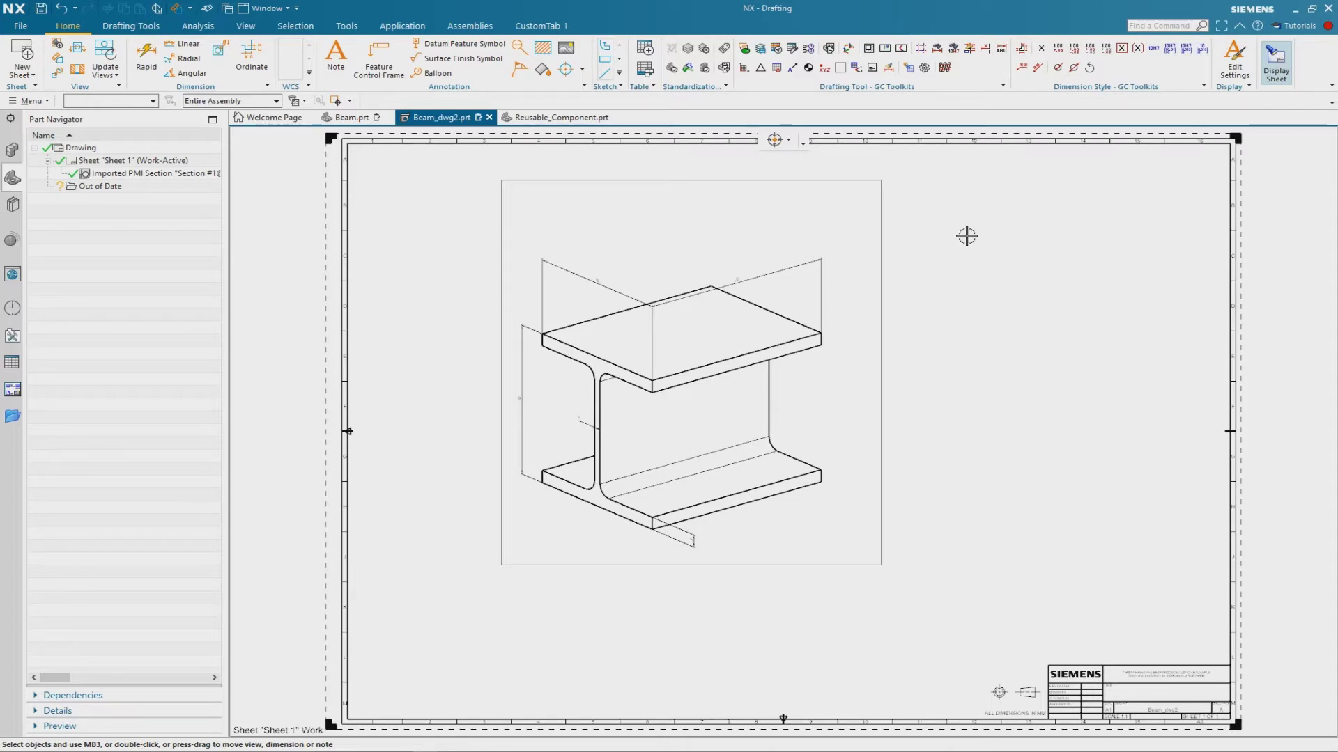
pyautogui.scroll(5, 575, 265)
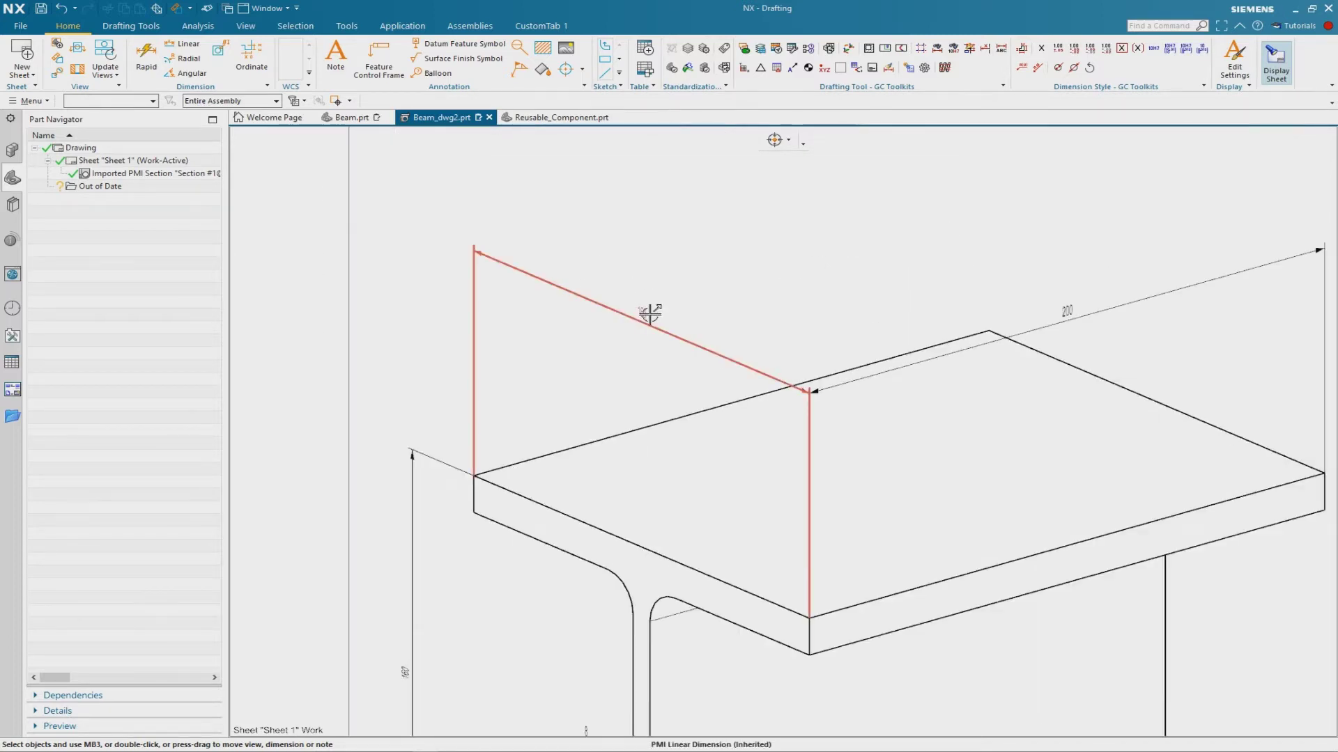
pyautogui.scroll(5, 655, 309)
pyautogui.scroll(-4, 627, 308)
pyautogui.scroll(-6, 604, 308)
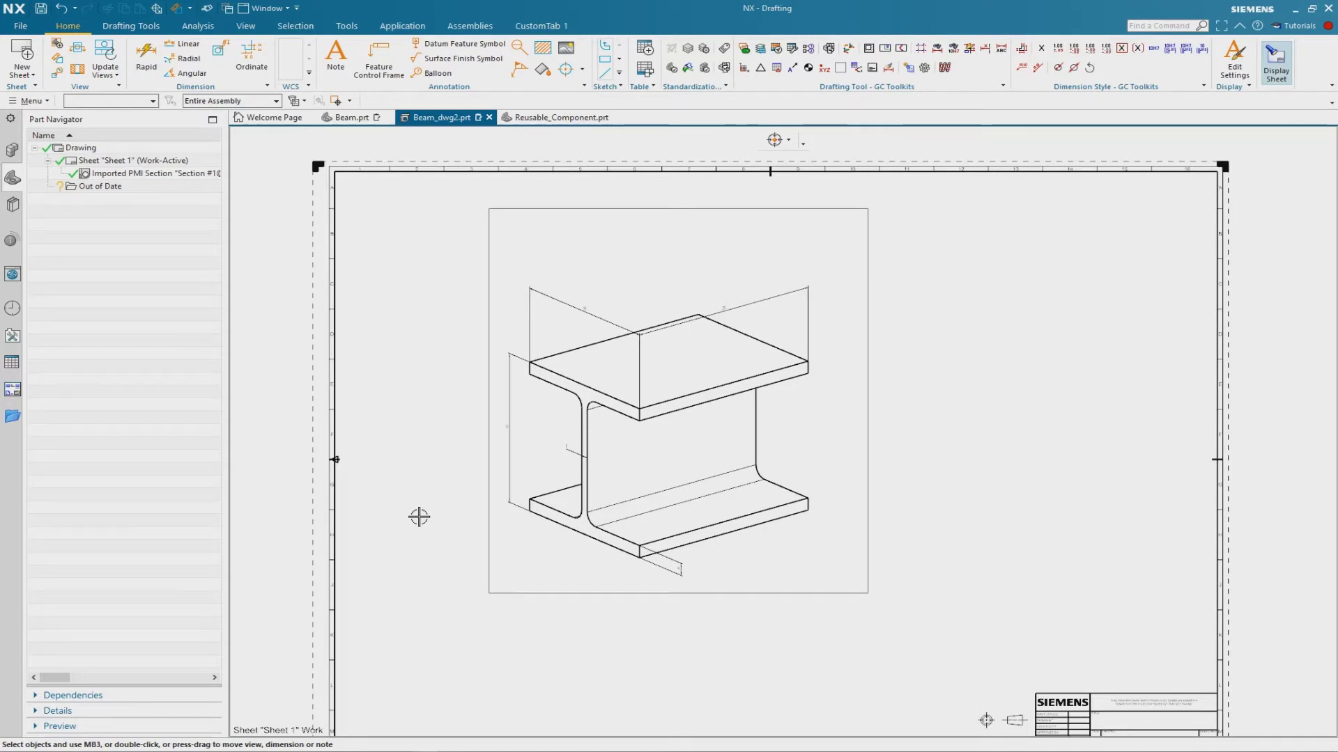
# - Find the Edit Text (to be retired) command through customization and add it to the ribbon beside Edit Settings
pyautogui.click(22, 25)
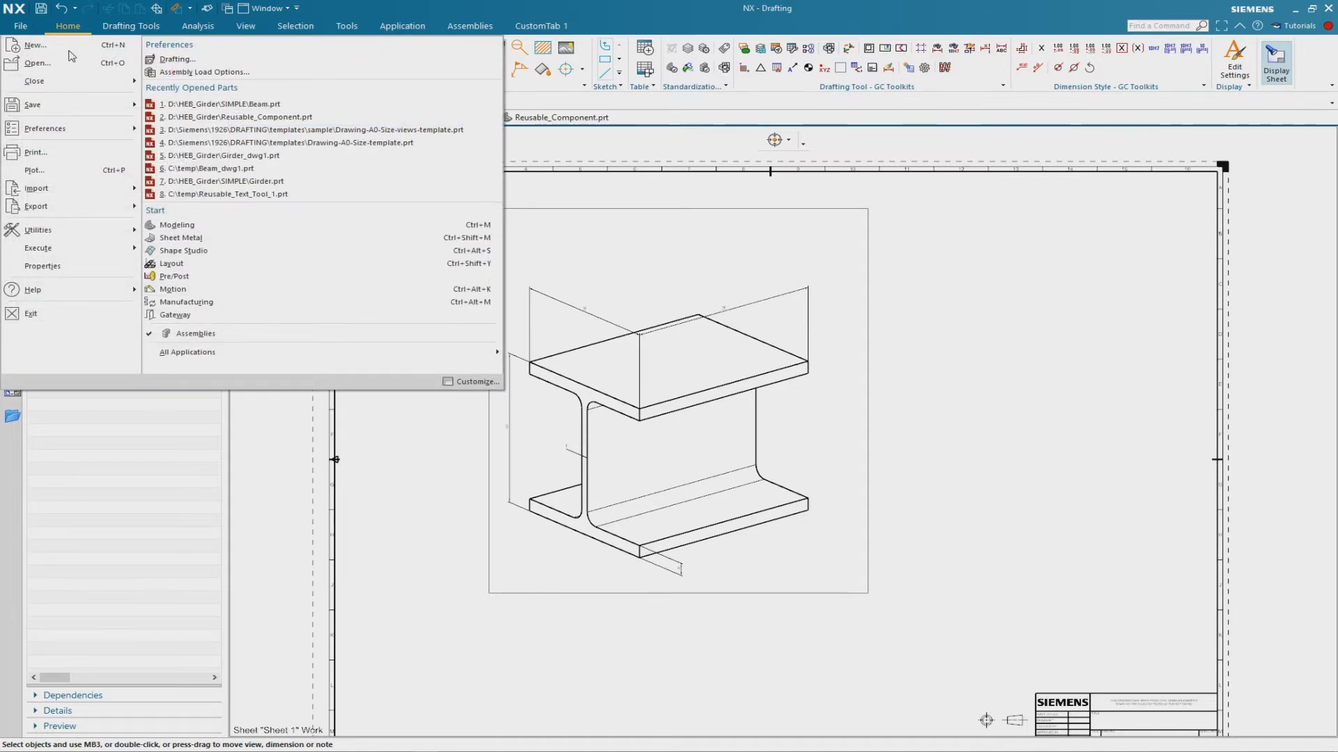
pyautogui.click(478, 382)
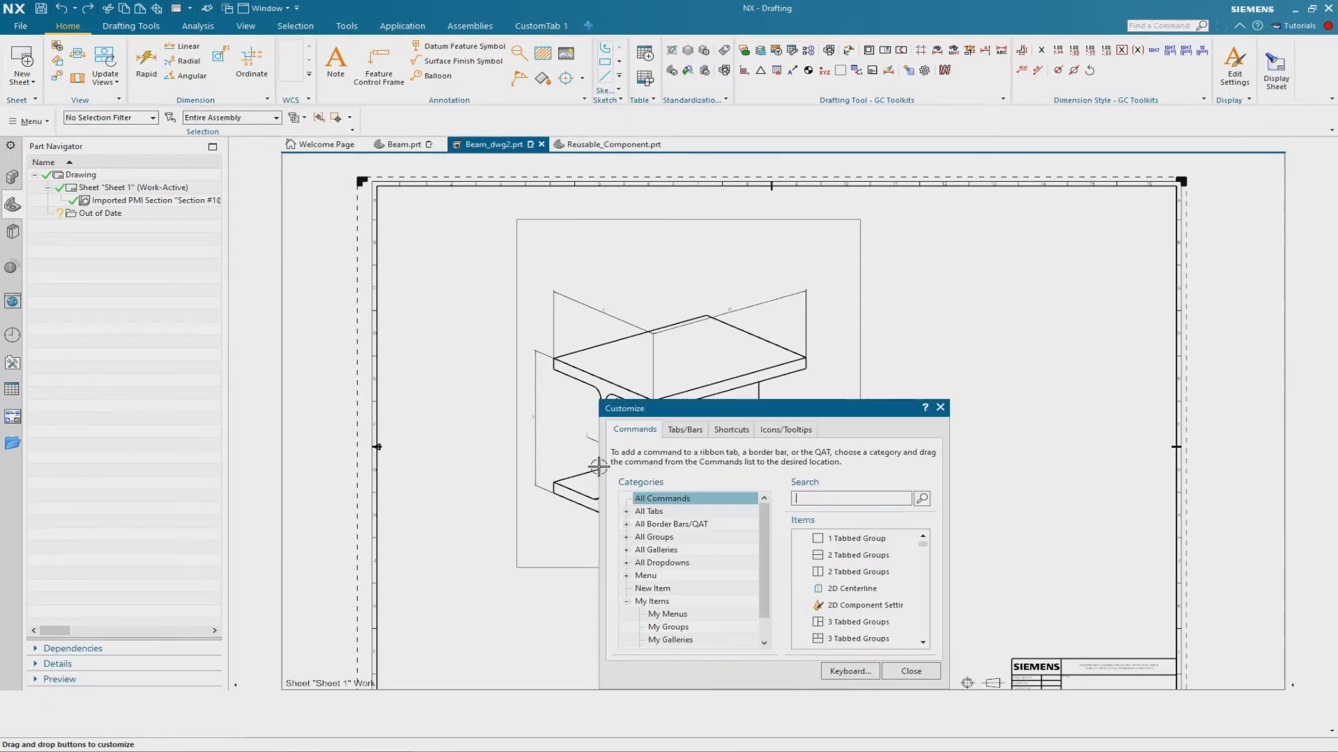
pyautogui.moveTo(799, 409); pyautogui.dragTo(615, 276)
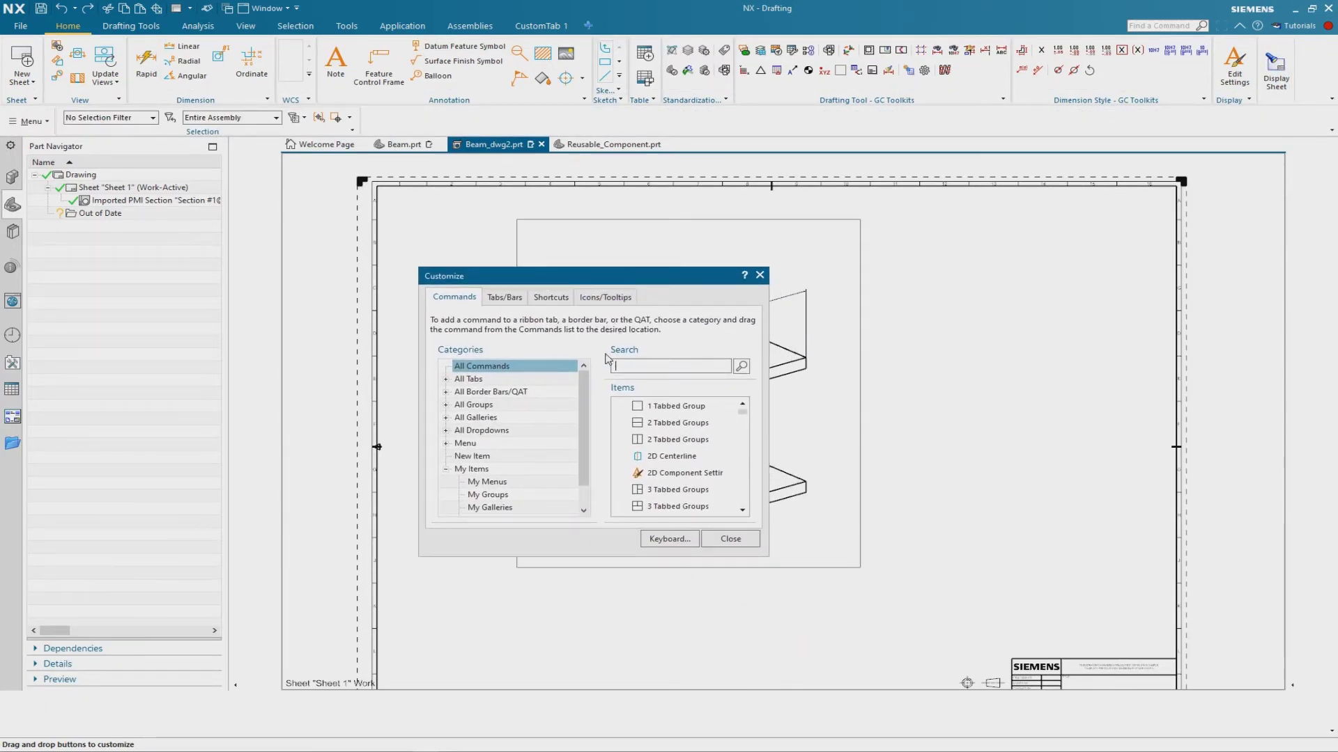
pyautogui.write('edit text')
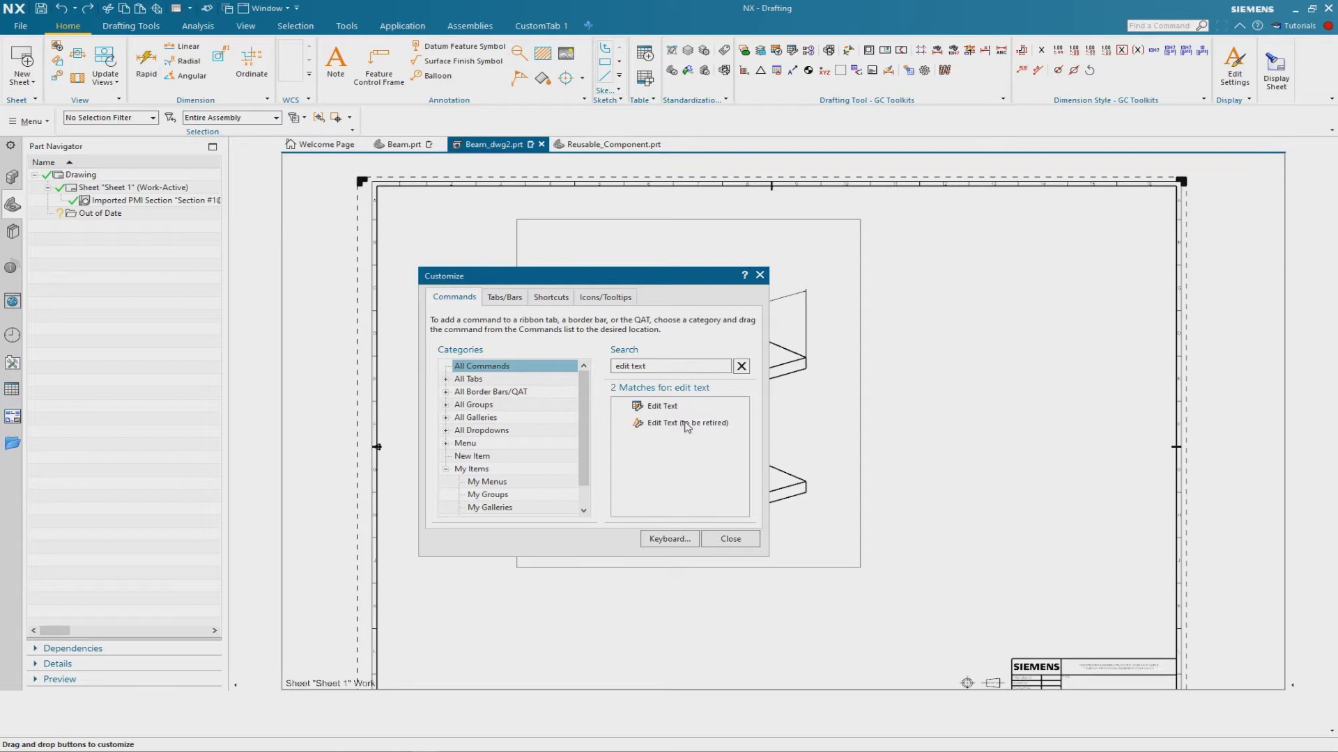
pyautogui.click(706, 429)
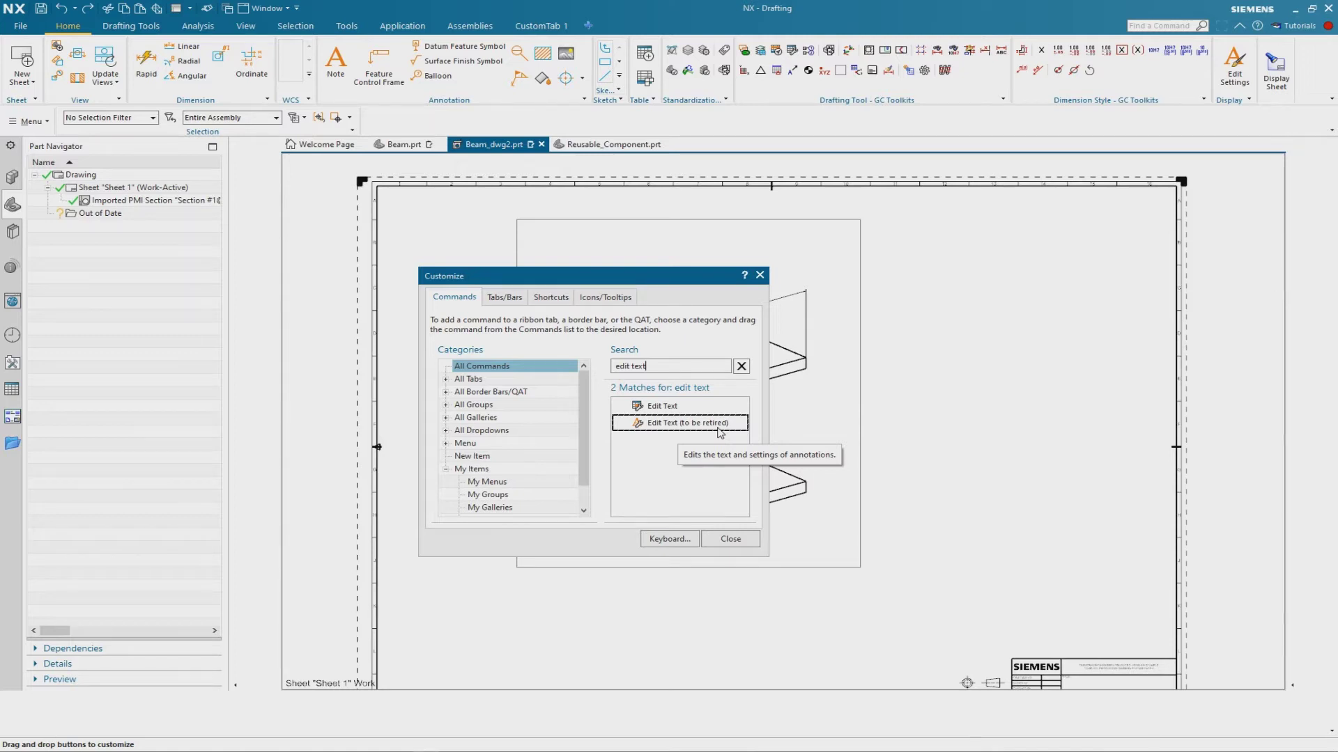
pyautogui.moveTo(705, 424); pyautogui.dragTo(1214, 81)
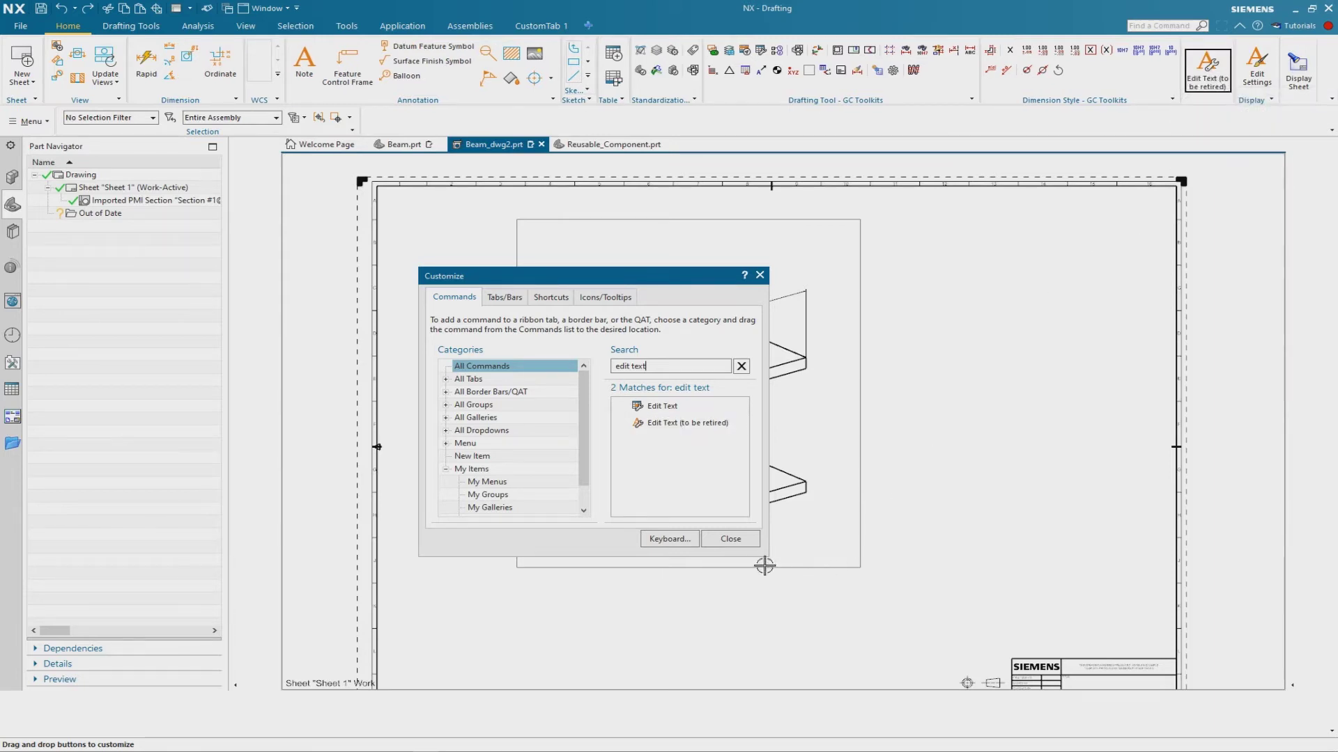
pyautogui.click(731, 540)
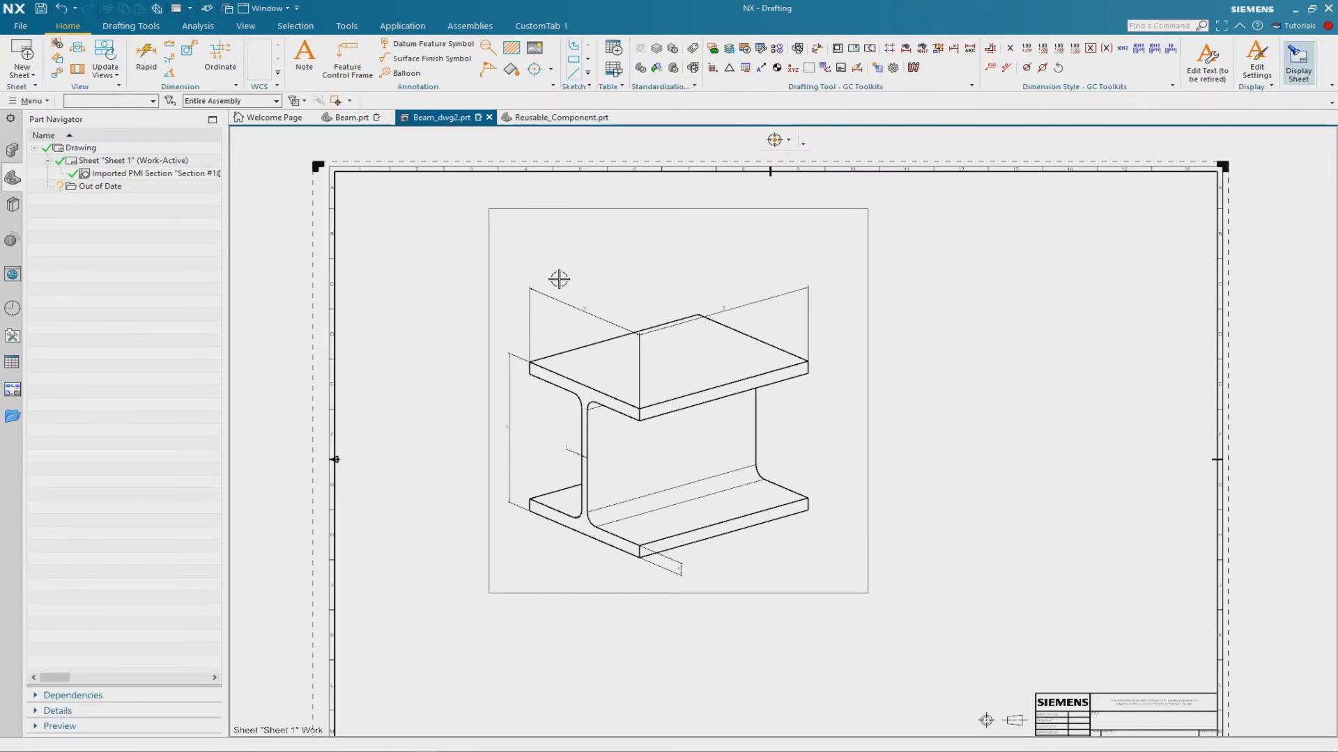
# - Replace the text of the top flange's width dimension with "w" using the Edit Text (to be retired) command
pyautogui.scroll(5, 557, 279)
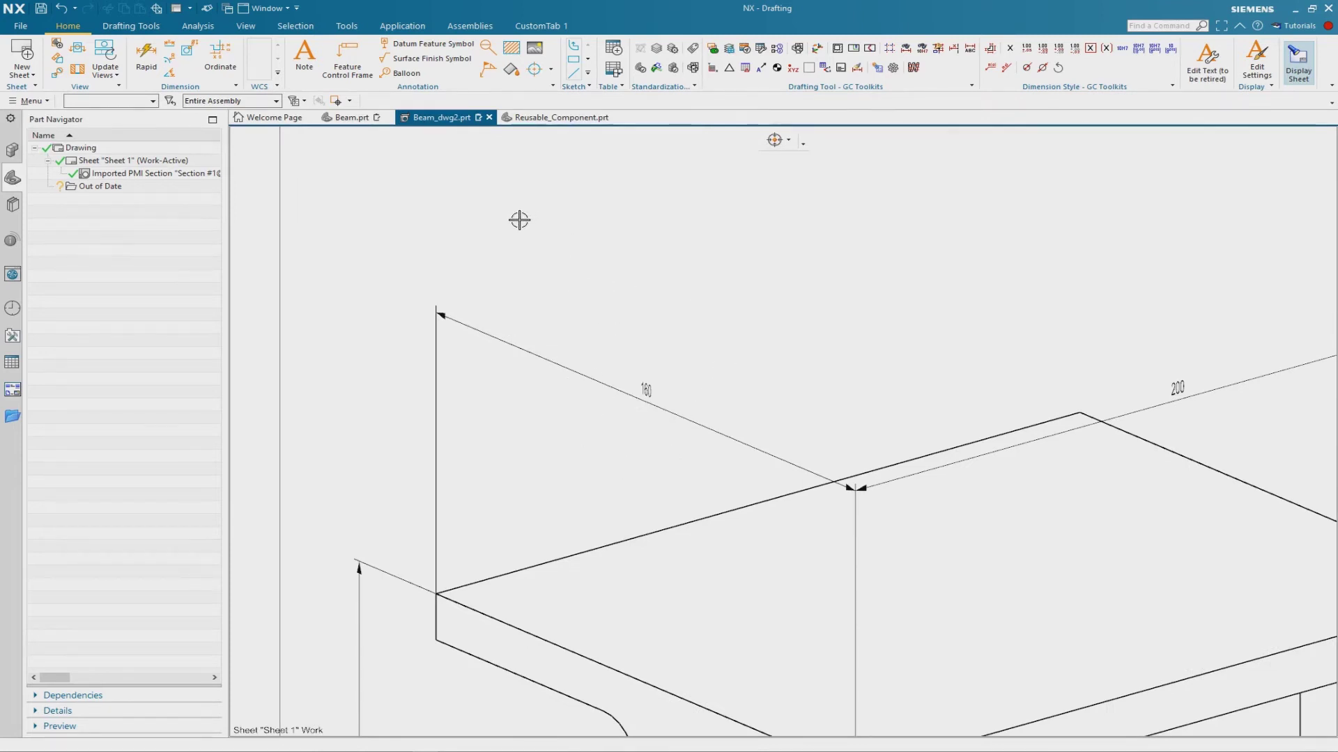
pyautogui.scroll(-2, 520, 219)
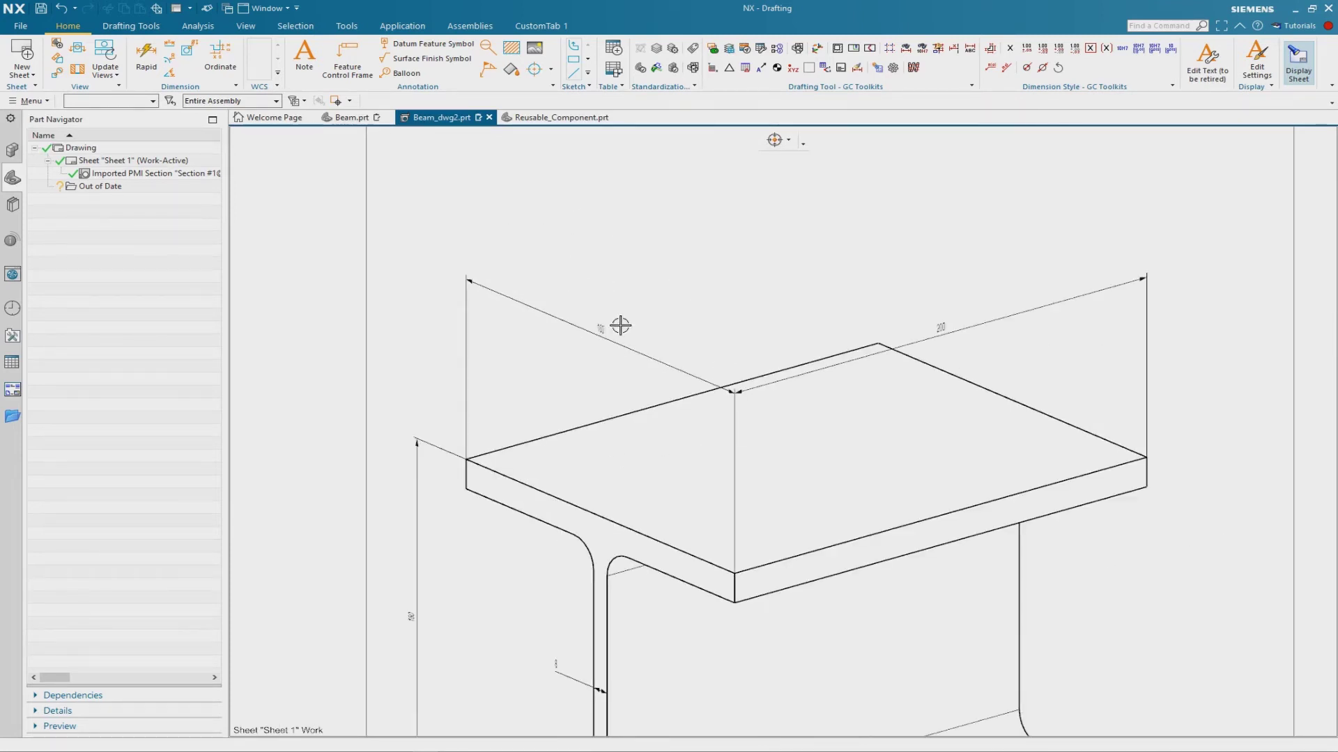
pyautogui.click(1212, 78)
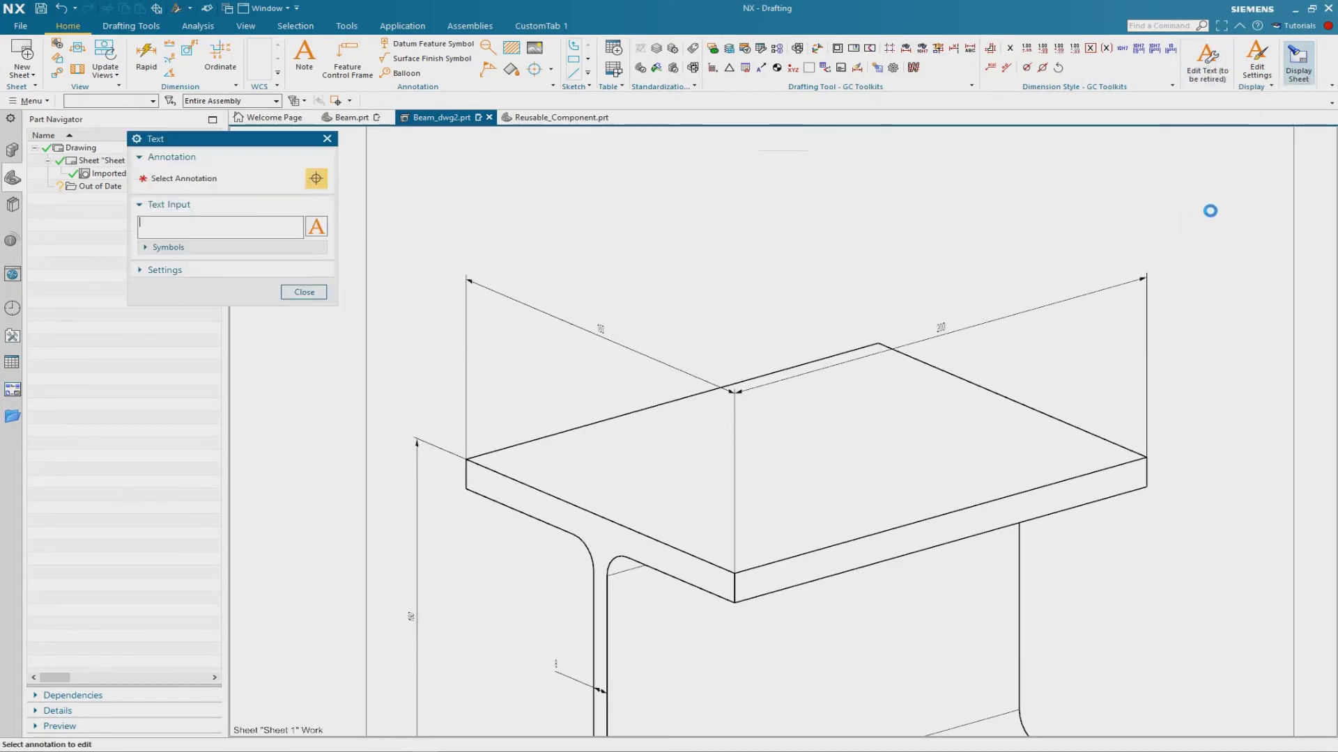
pyautogui.moveTo(261, 149); pyautogui.dragTo(371, 210)
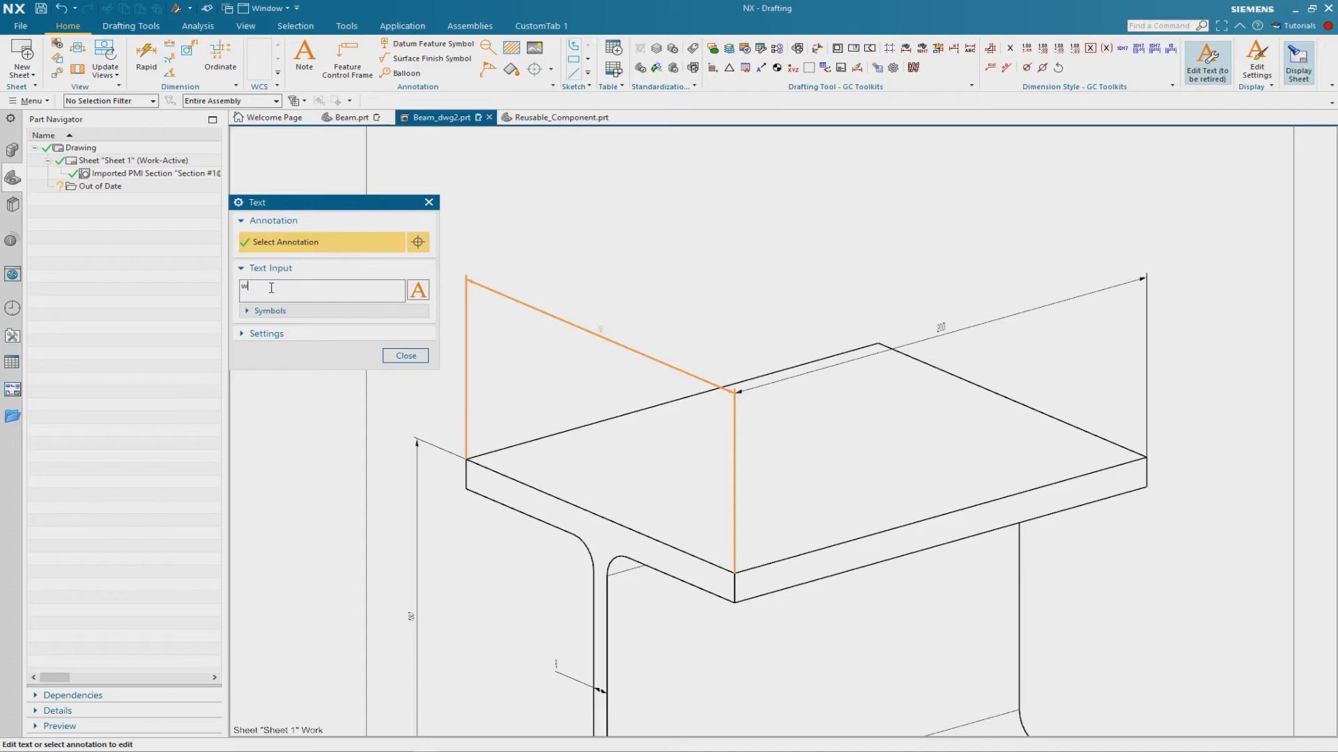
pyautogui.click(406, 355)
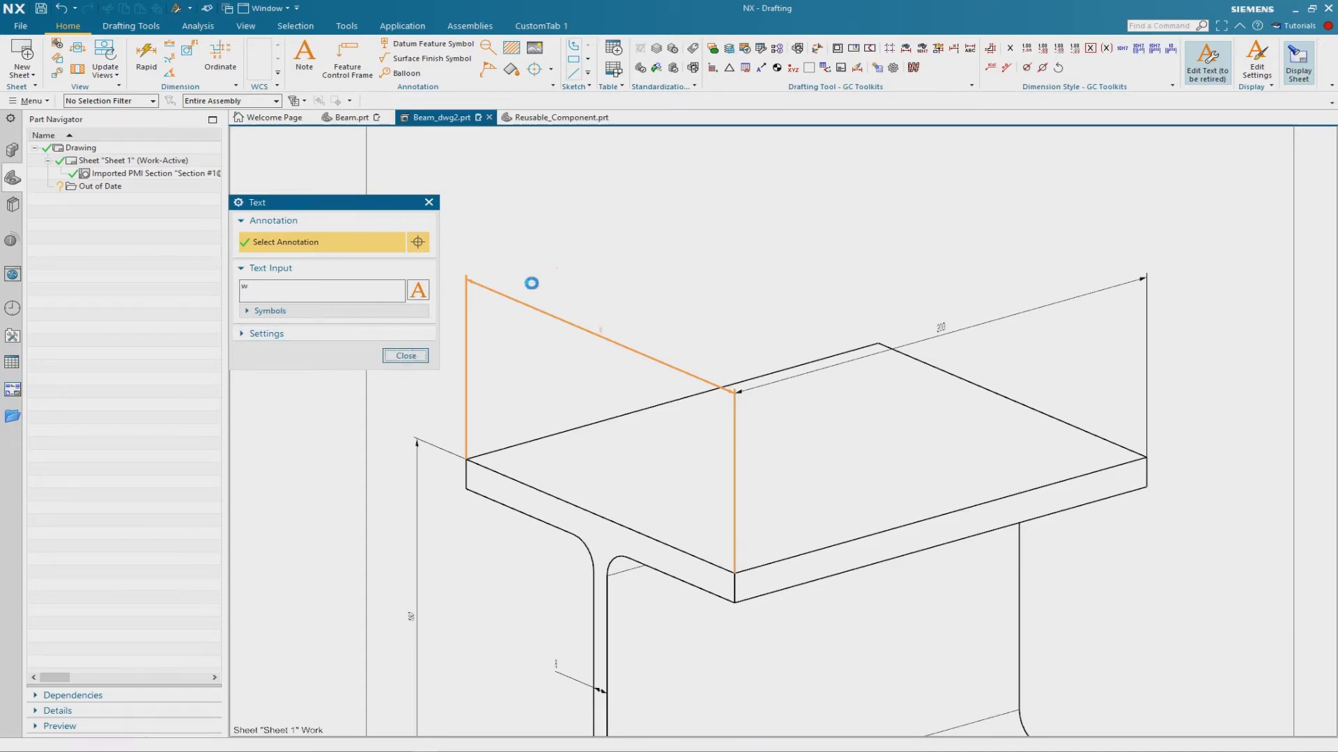
# - Replace the text of the beam's length dimension with "Length" using the Edit Text (to be retired) command
pyautogui.scroll(-2, 620, 248)
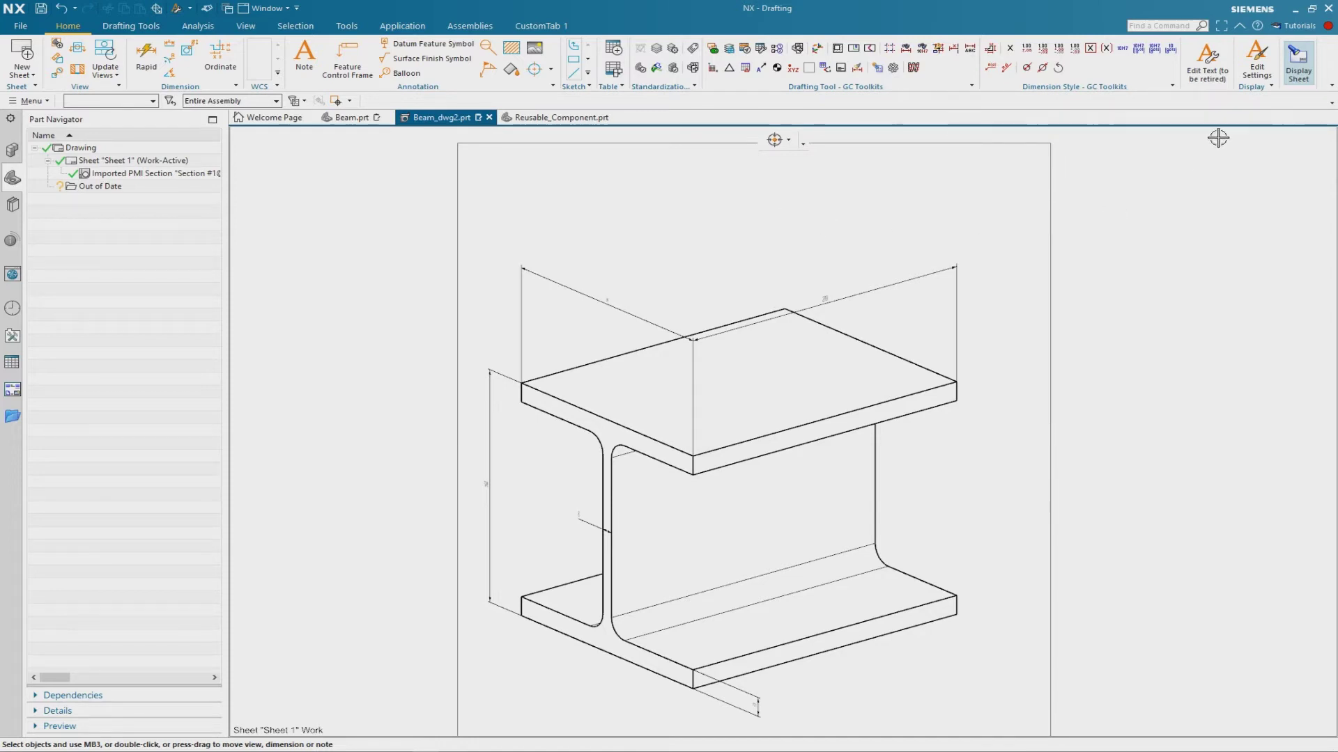
pyautogui.click(1209, 69)
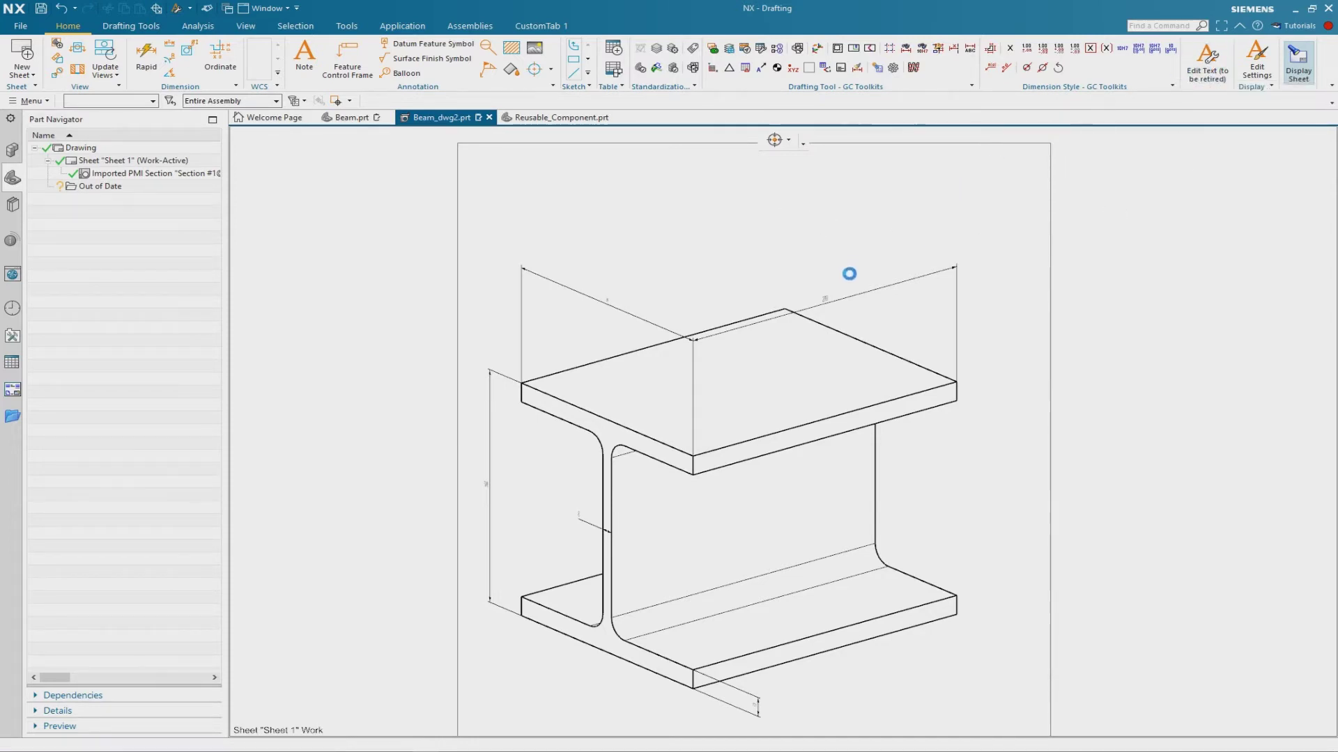
pyautogui.click(841, 294)
pyautogui.write('Length')
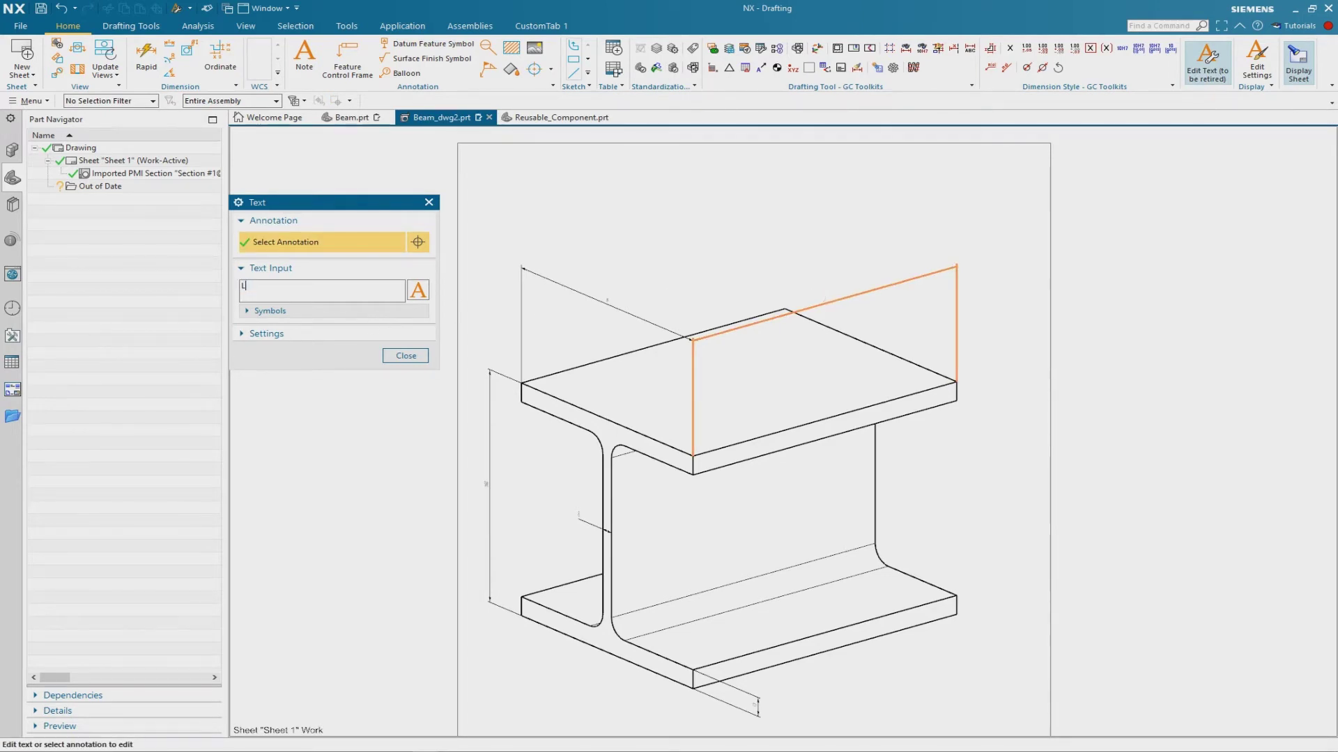
pyautogui.click(402, 356)
# - Replace the text of the beam's overall height dimension with "h"
pyautogui.click(1207, 63)
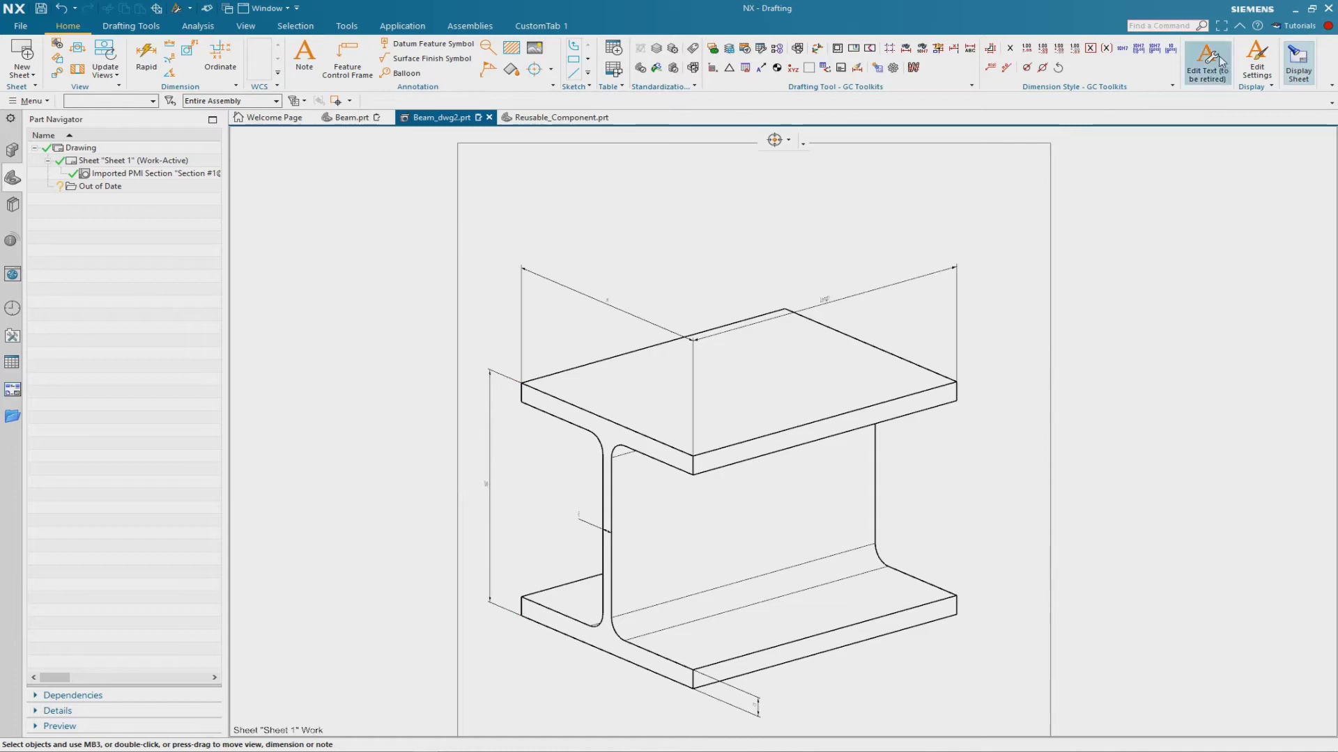
pyautogui.click(488, 482)
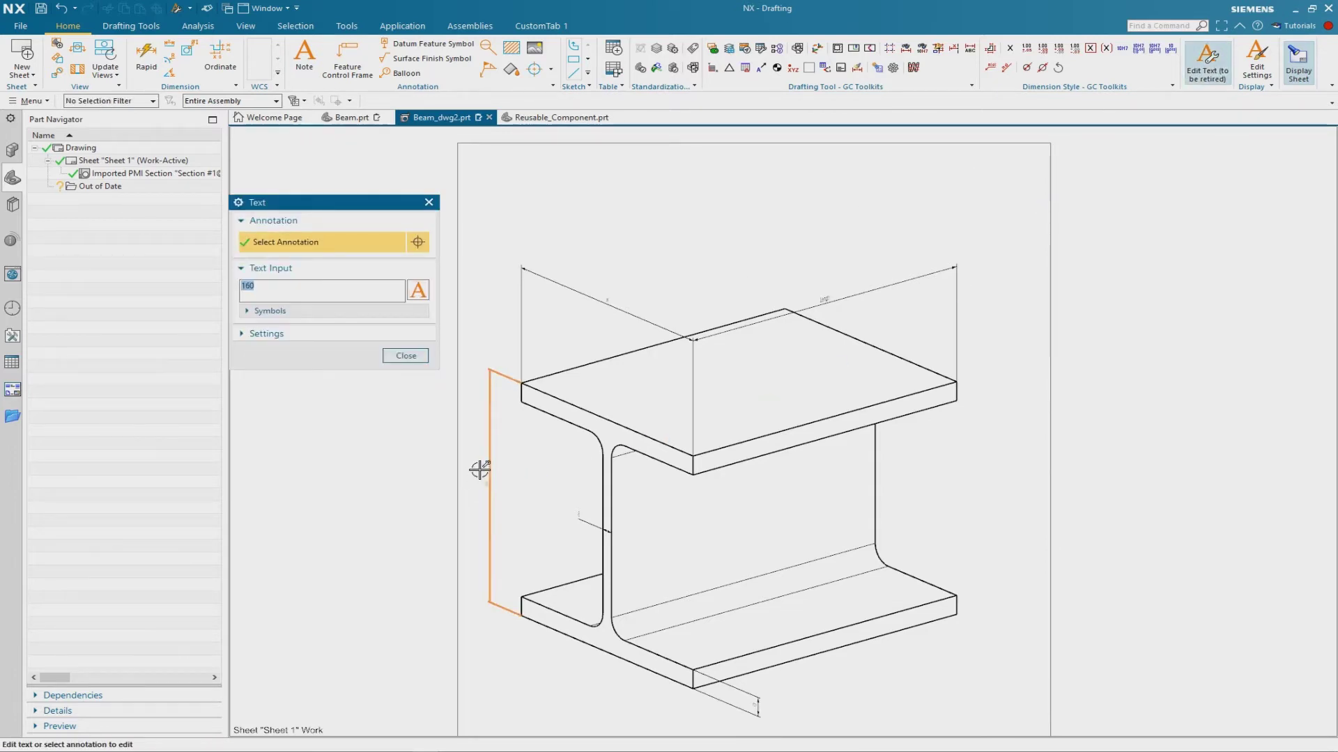
pyautogui.click(405, 355)
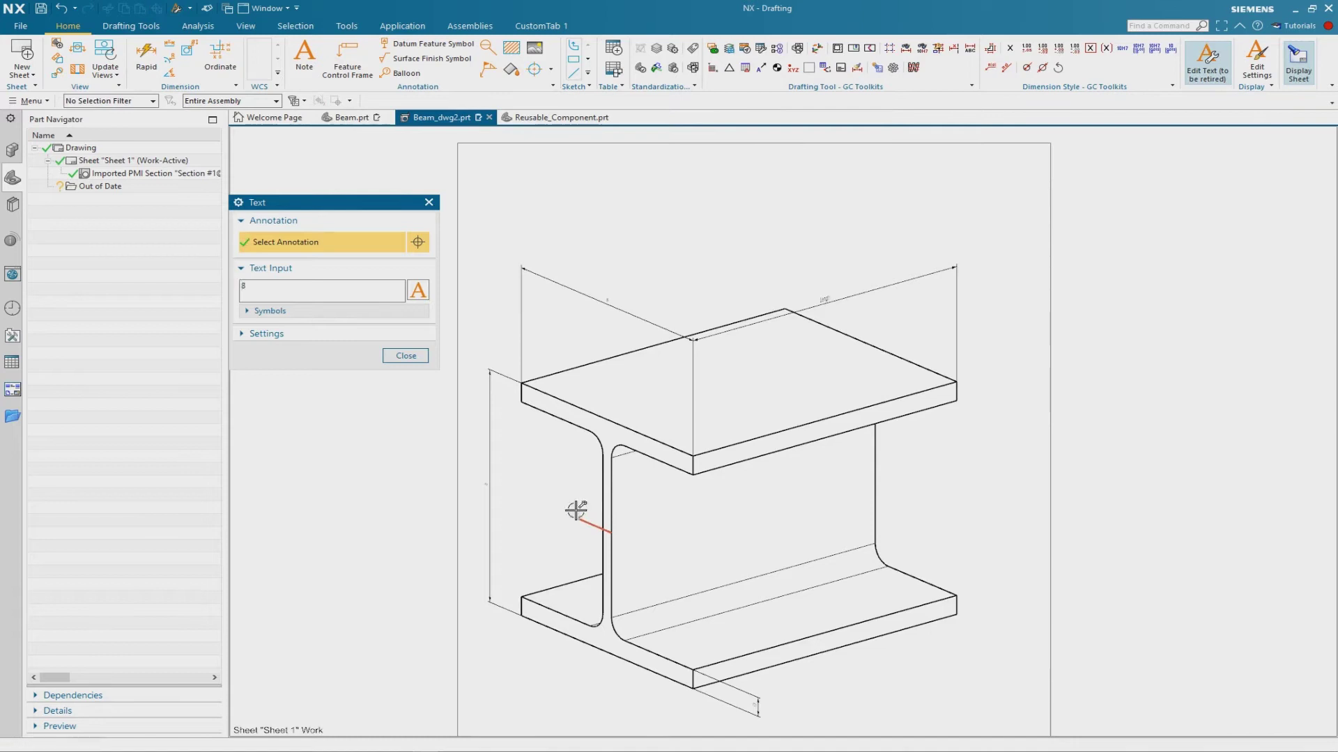
# - Replace the web thickness dimension's text with "s" and the bottom flange thickness dimension's text with "t"
pyautogui.click(402, 355)
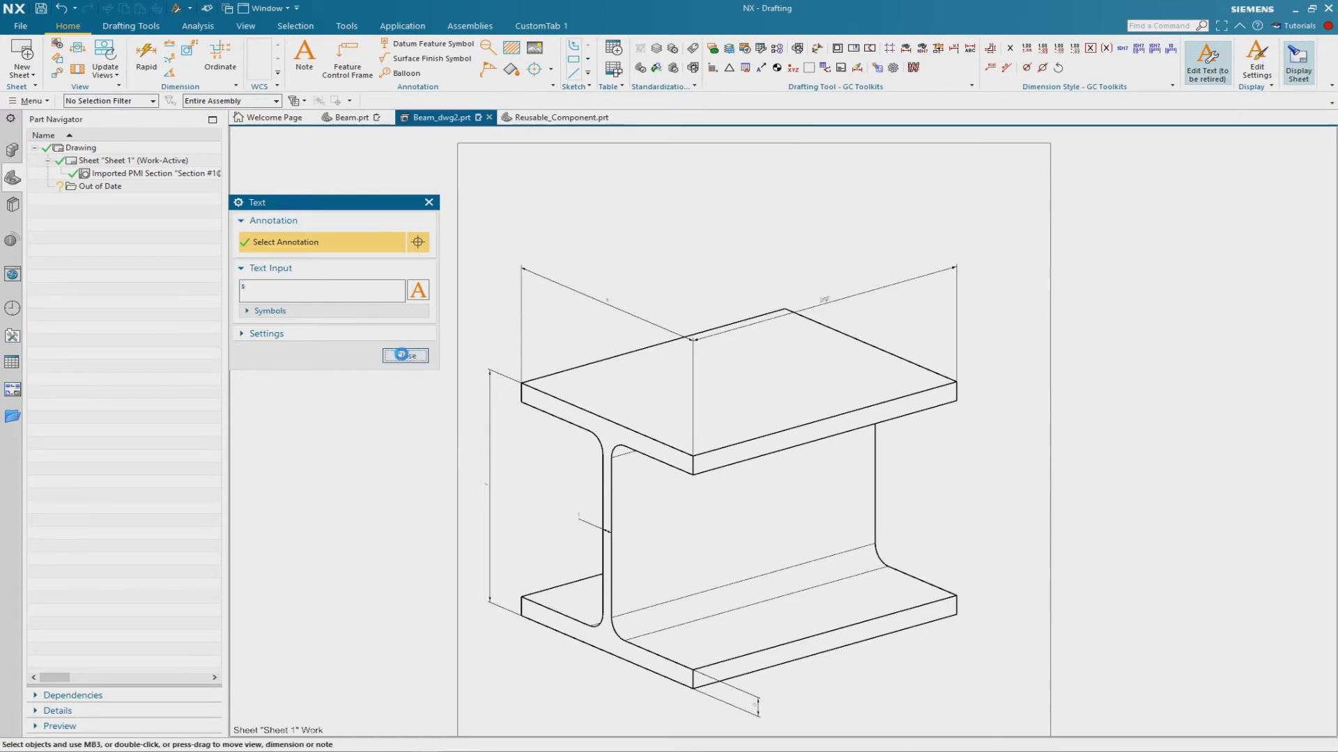
pyautogui.click(1209, 63)
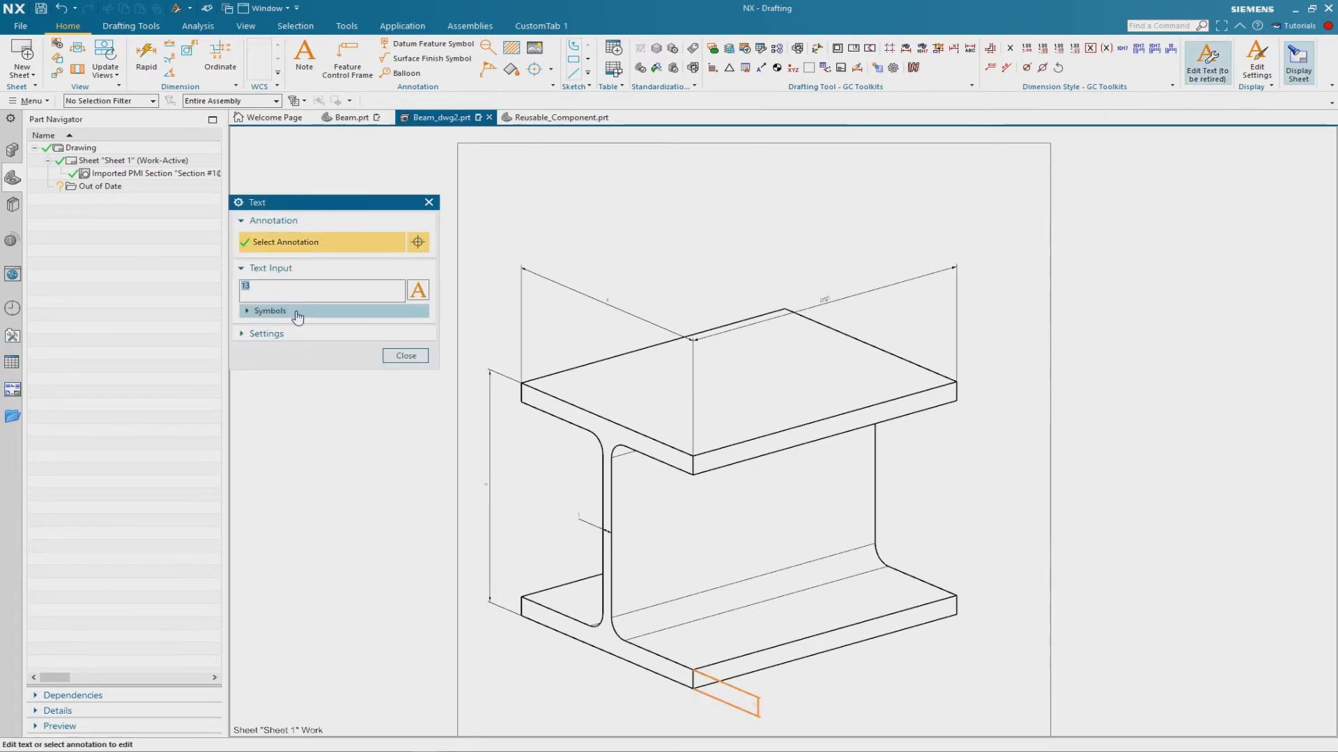
pyautogui.click(395, 355)
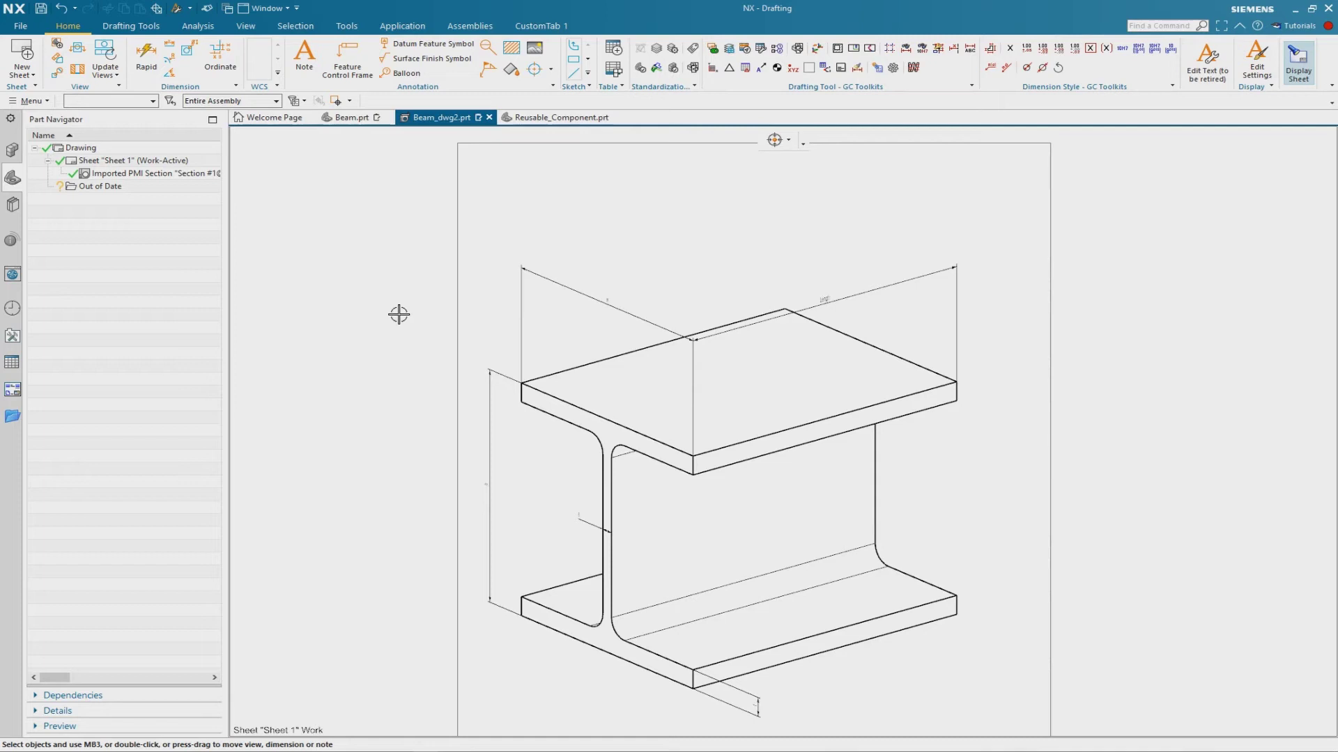
# - Set the dimension text height to 20 for all five inherited dimensions of the beam view at once
pyautogui.click(611, 302)
pyautogui.click(885, 284)
pyautogui.click(493, 406)
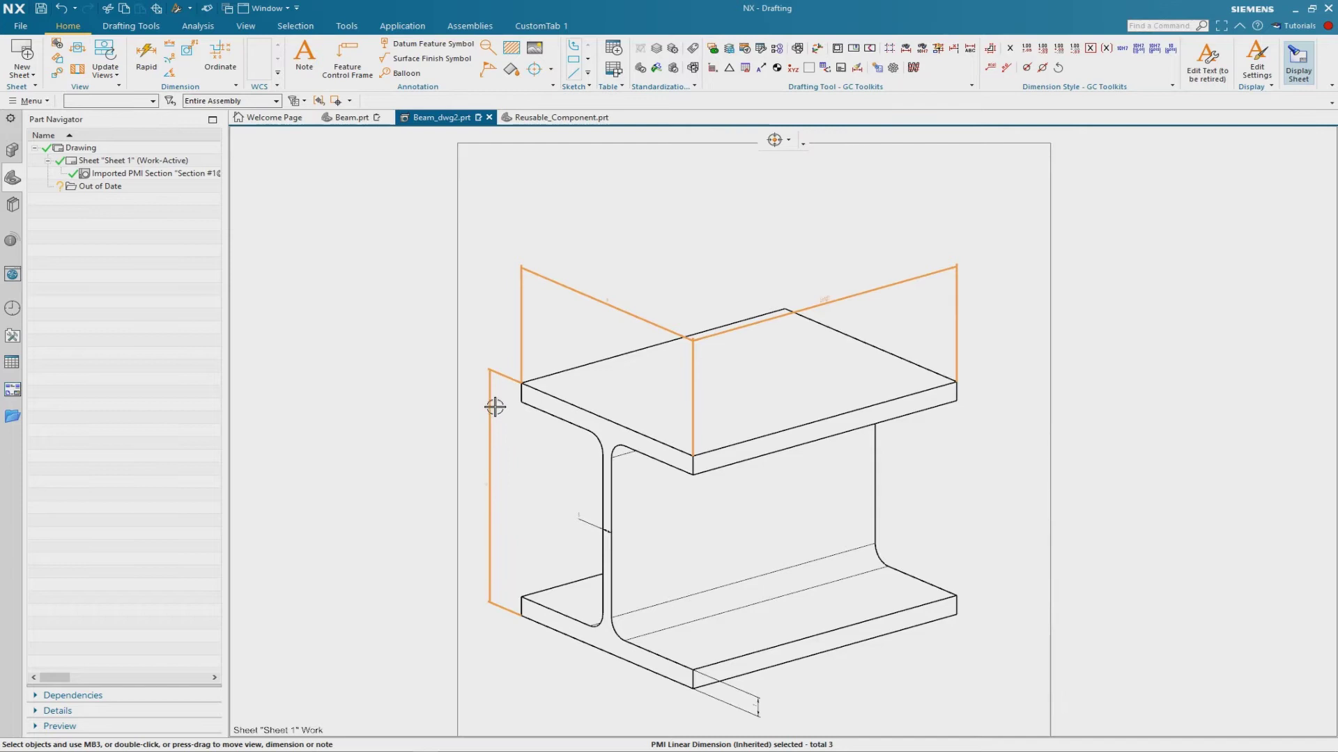
pyautogui.click(585, 519)
pyautogui.click(757, 705)
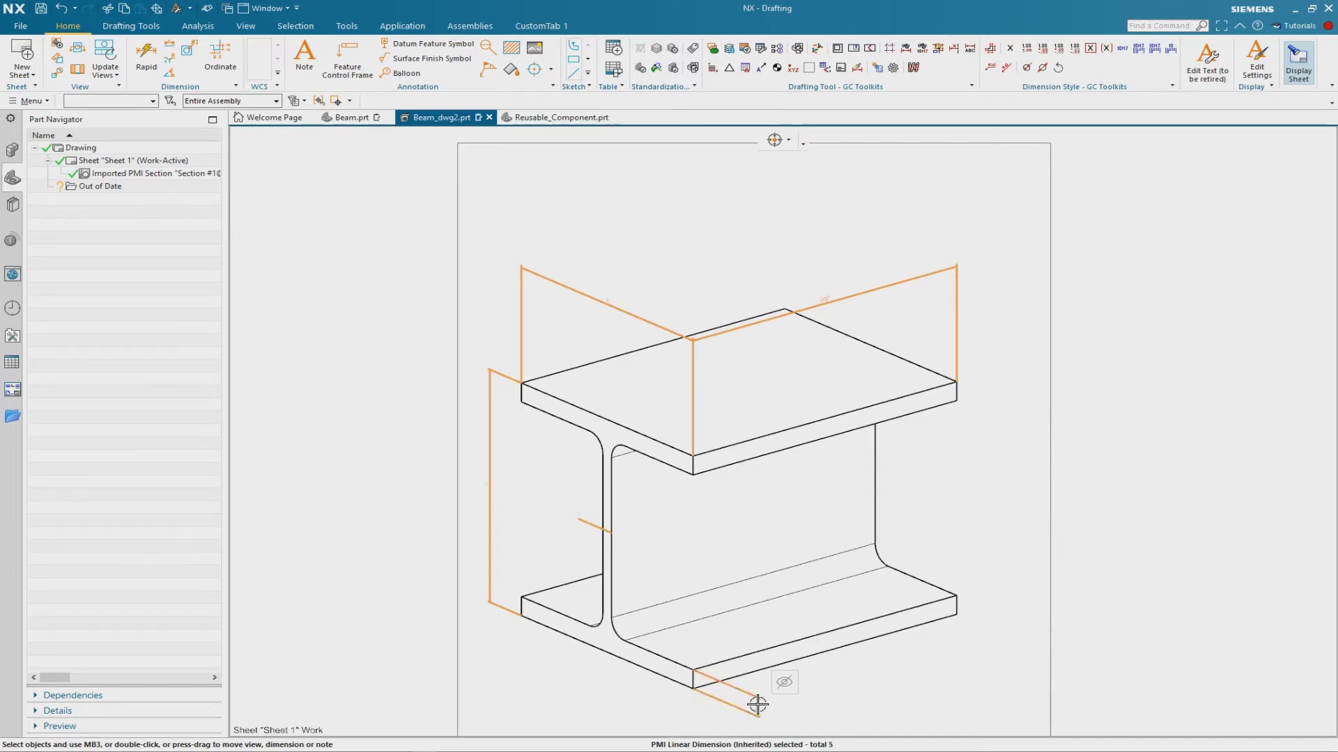
pyautogui.rightClick(929, 278)
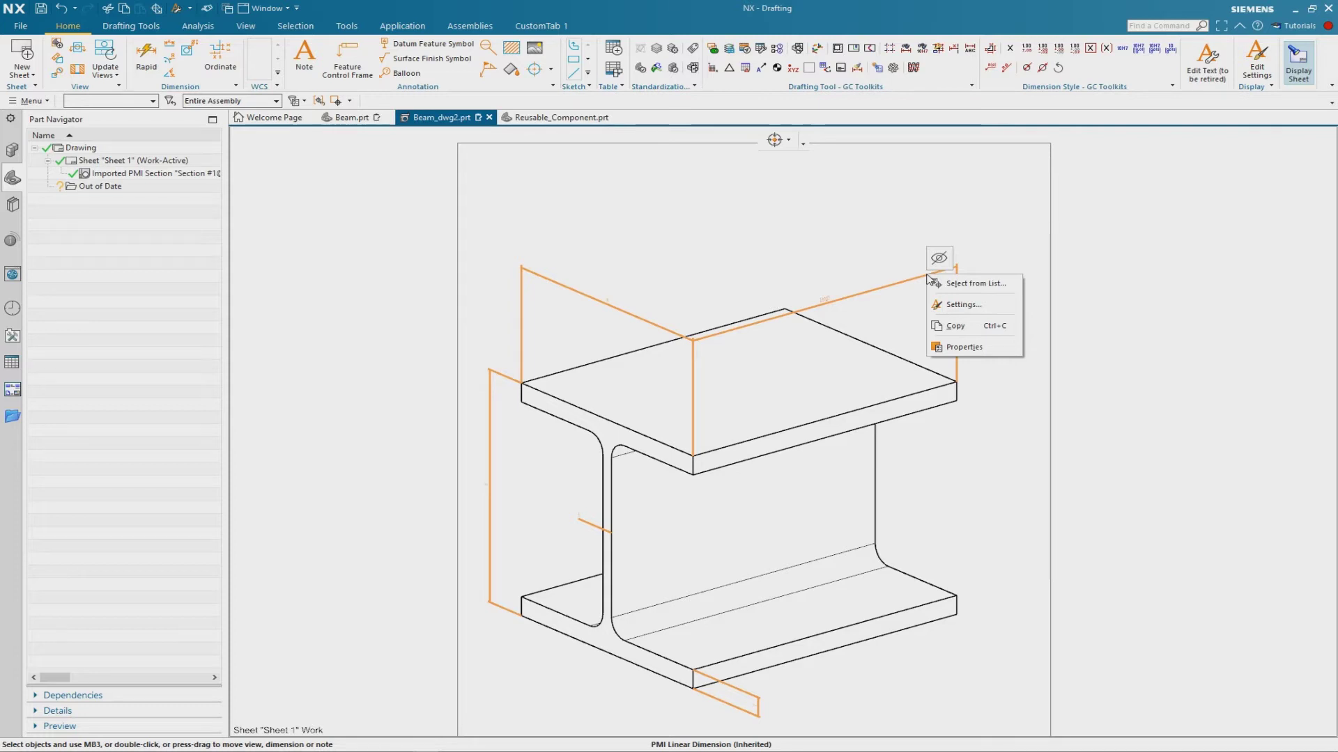
pyautogui.click(985, 314)
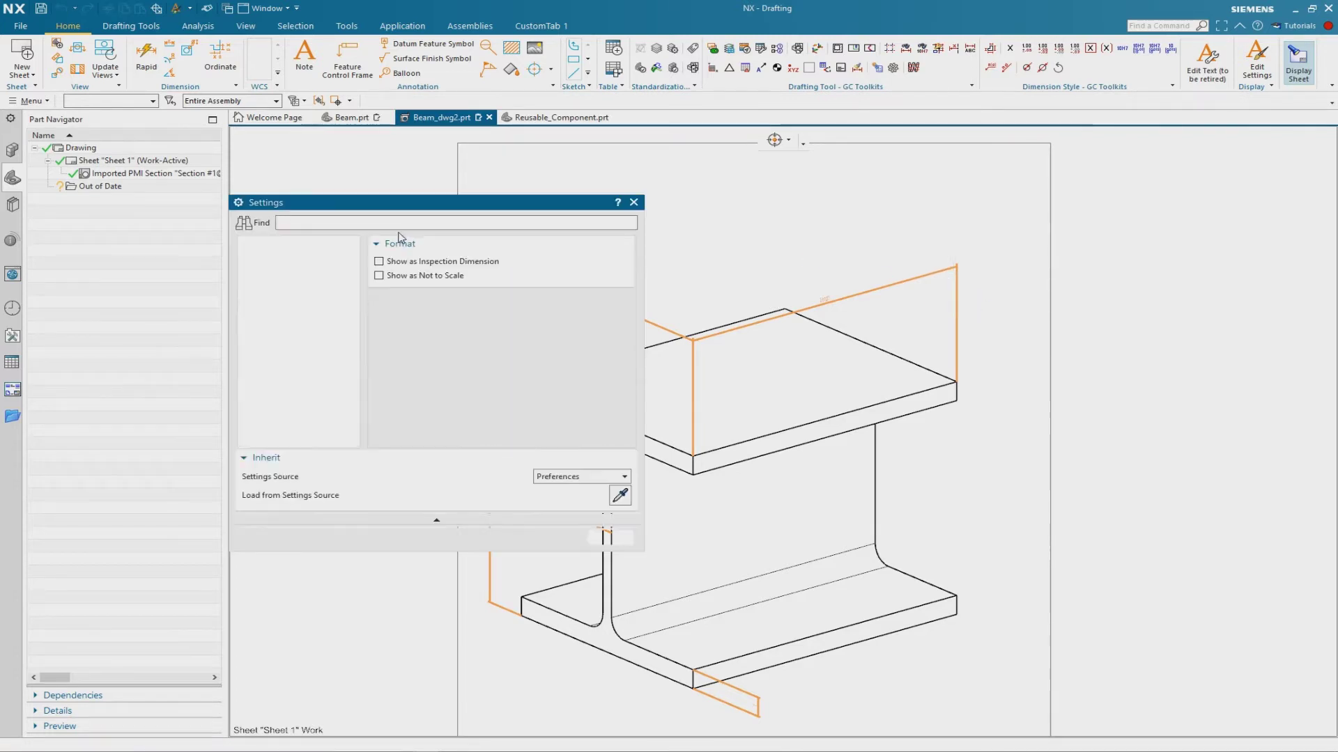
pyautogui.scroll(-1, 335, 307)
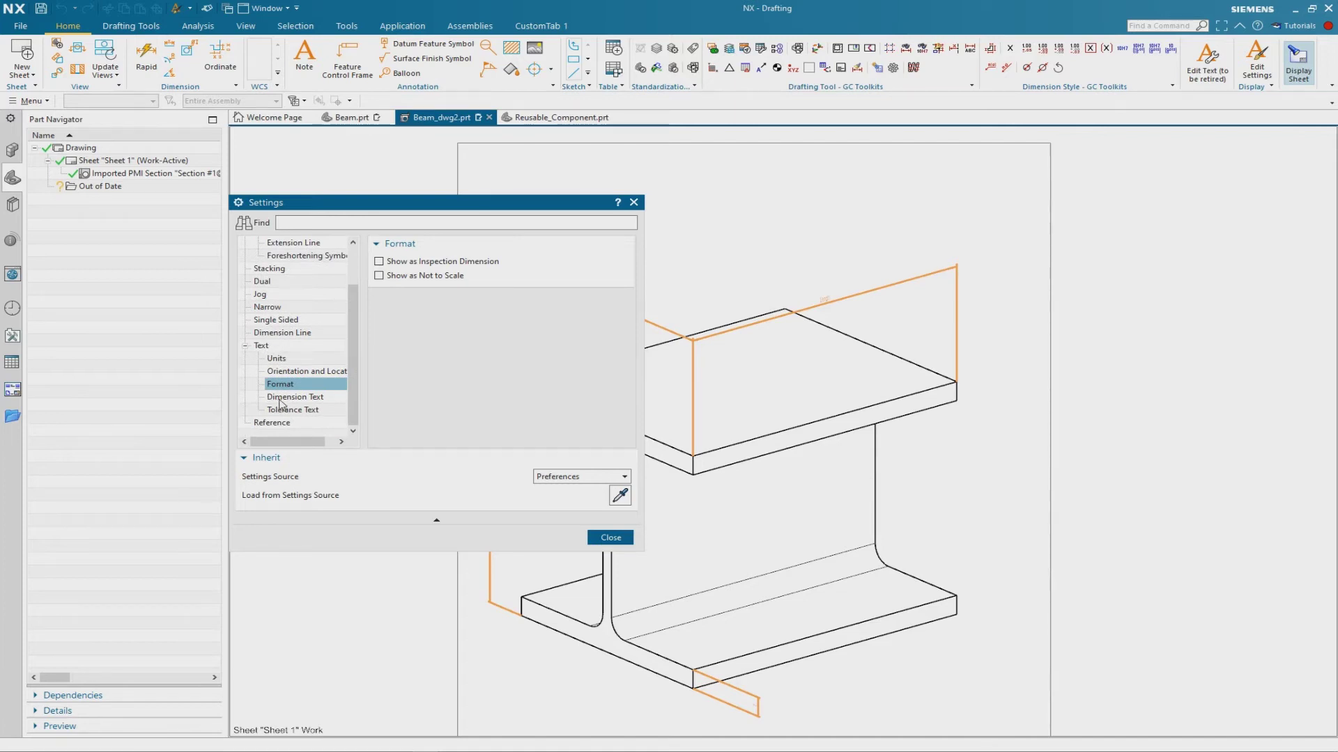
pyautogui.click(324, 398)
pyautogui.doubleClick(613, 321)
pyautogui.write('20')
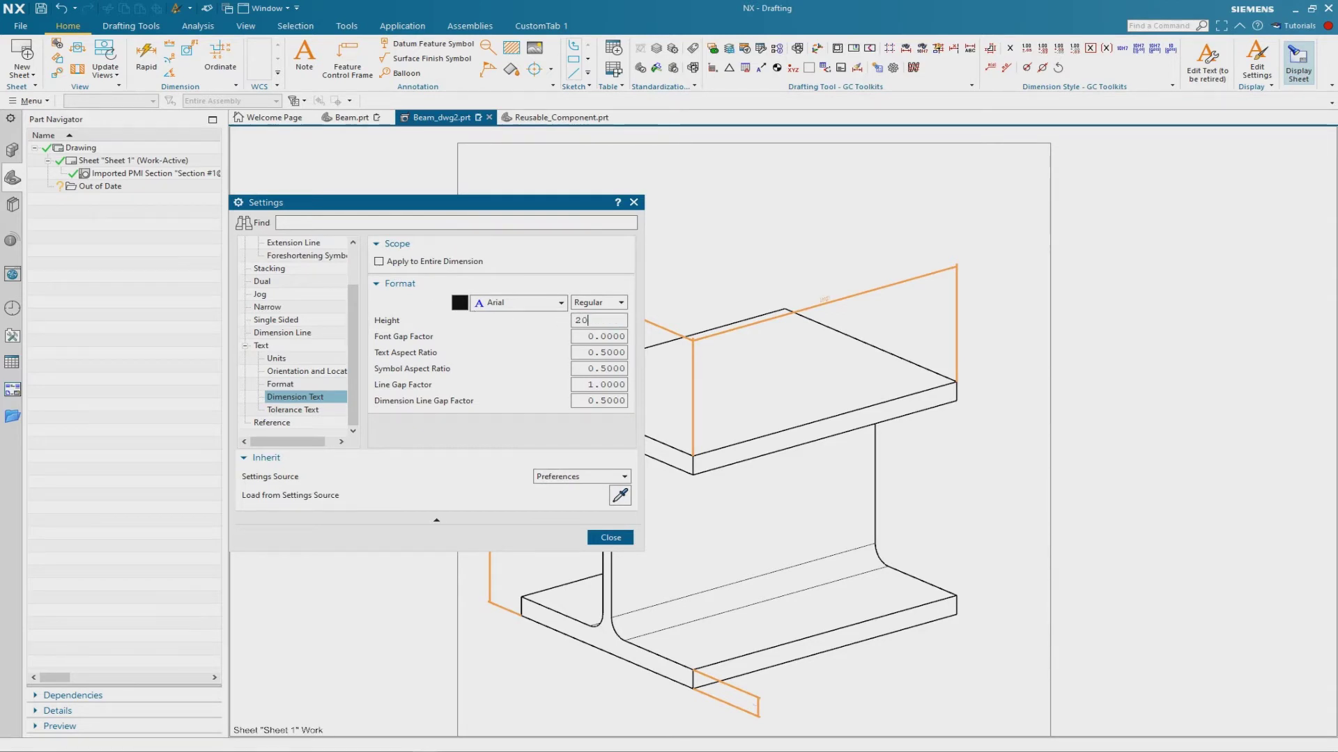
pyautogui.press('Return')
pyautogui.moveTo(600, 207); pyautogui.dragTo(382, 184)
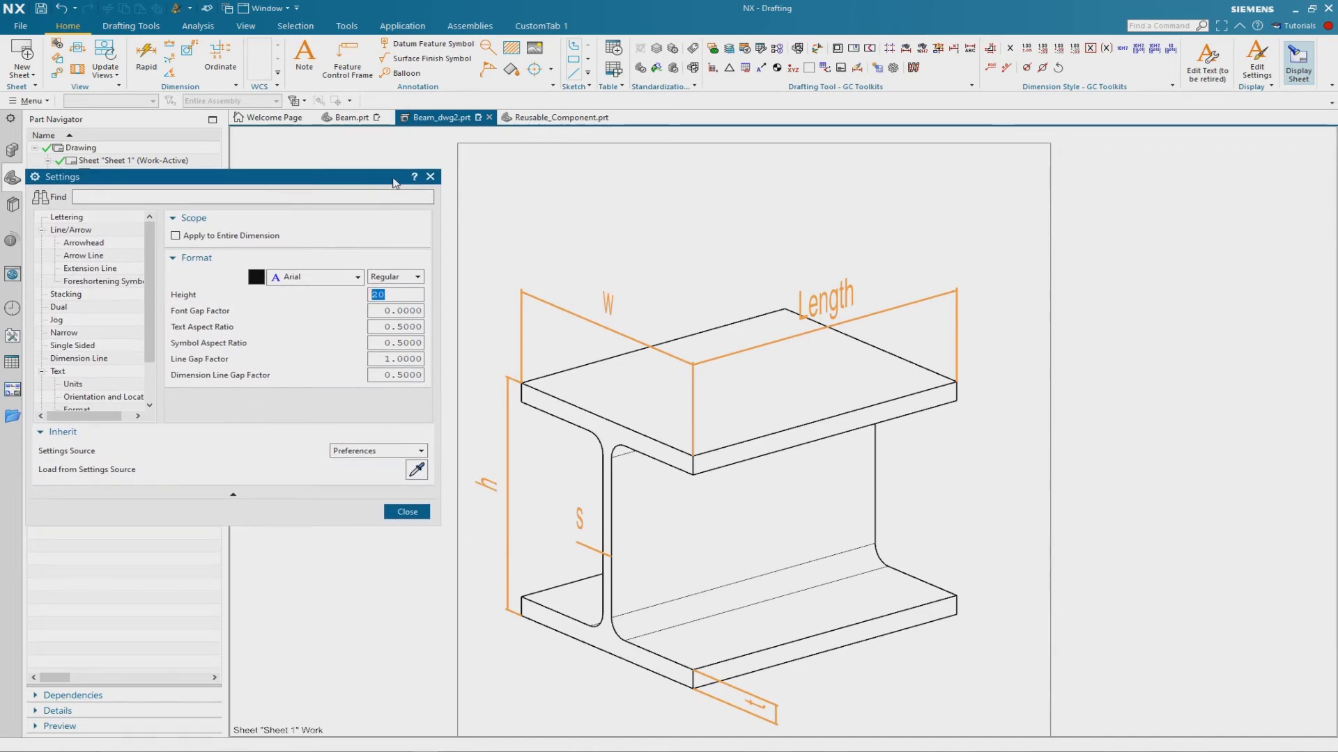
pyautogui.click(423, 516)
# - Reposition the w, Length, h, s and t dimensions around the beam so the enlarged labels are clearly placed
pyautogui.scroll(-2, 648, 230)
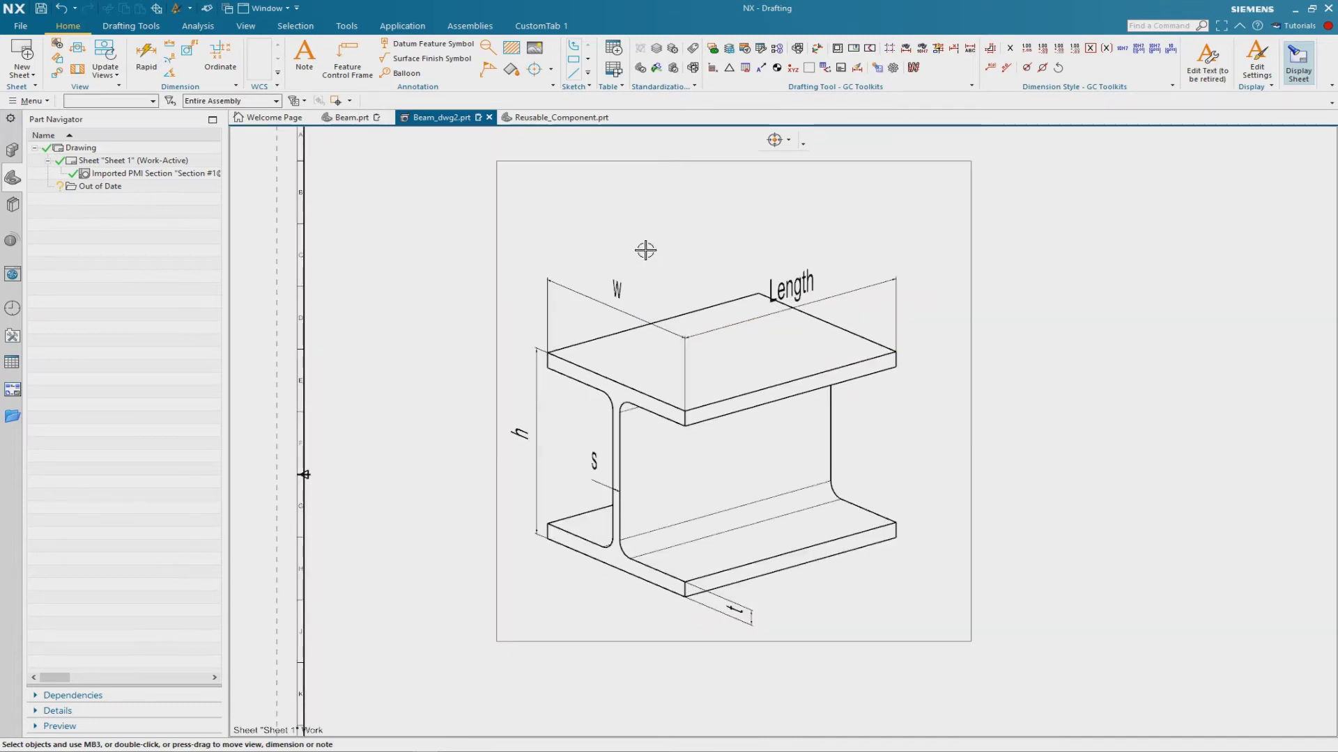
pyautogui.moveTo(613, 292); pyautogui.dragTo(614, 306)
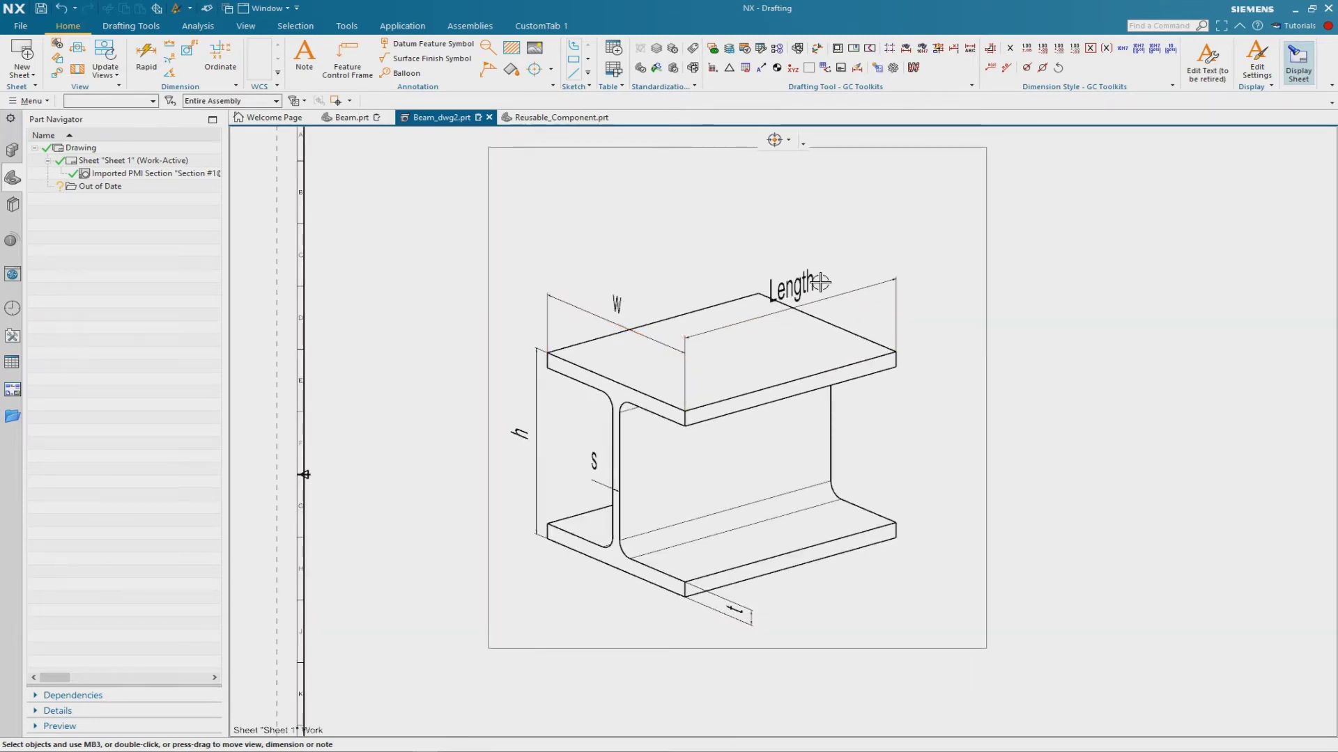
pyautogui.moveTo(800, 287); pyautogui.dragTo(725, 319)
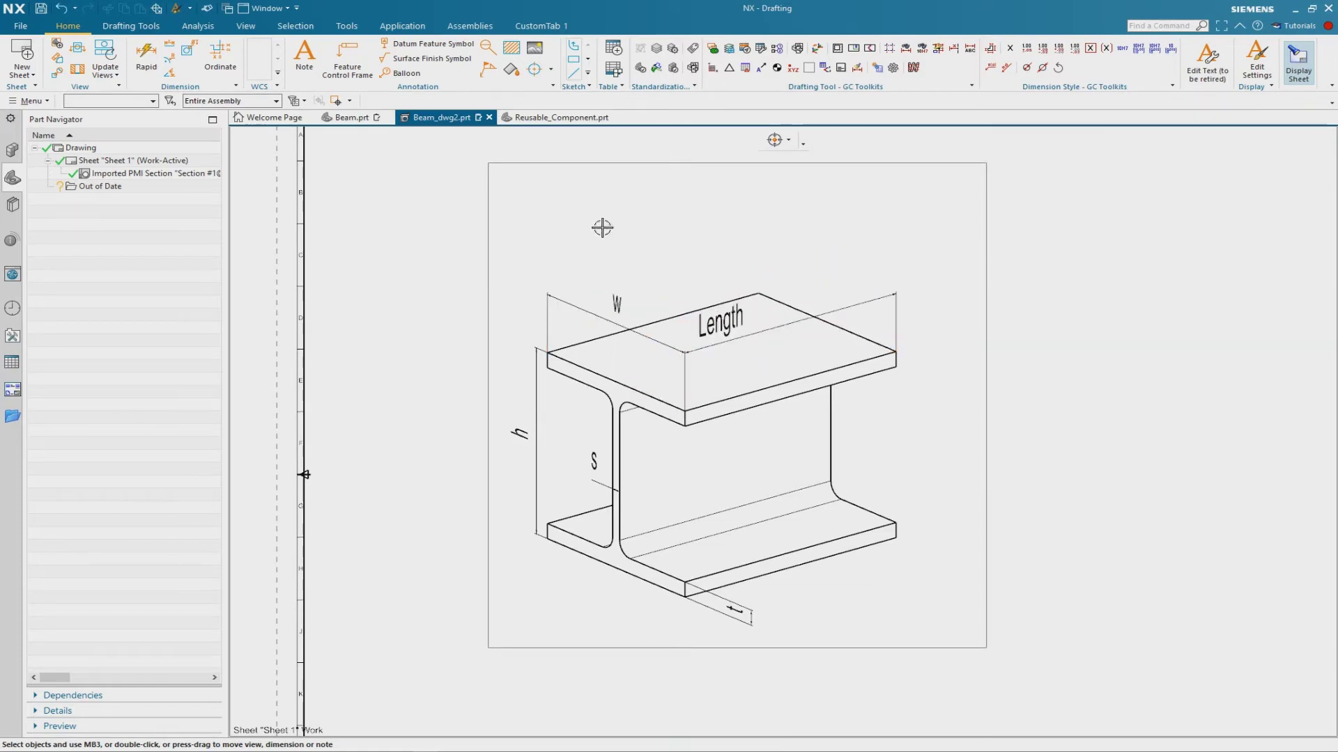
pyautogui.moveTo(526, 433); pyautogui.dragTo(514, 433)
pyautogui.moveTo(591, 462); pyautogui.dragTo(576, 446)
pyautogui.moveTo(740, 613); pyautogui.dragTo(725, 606)
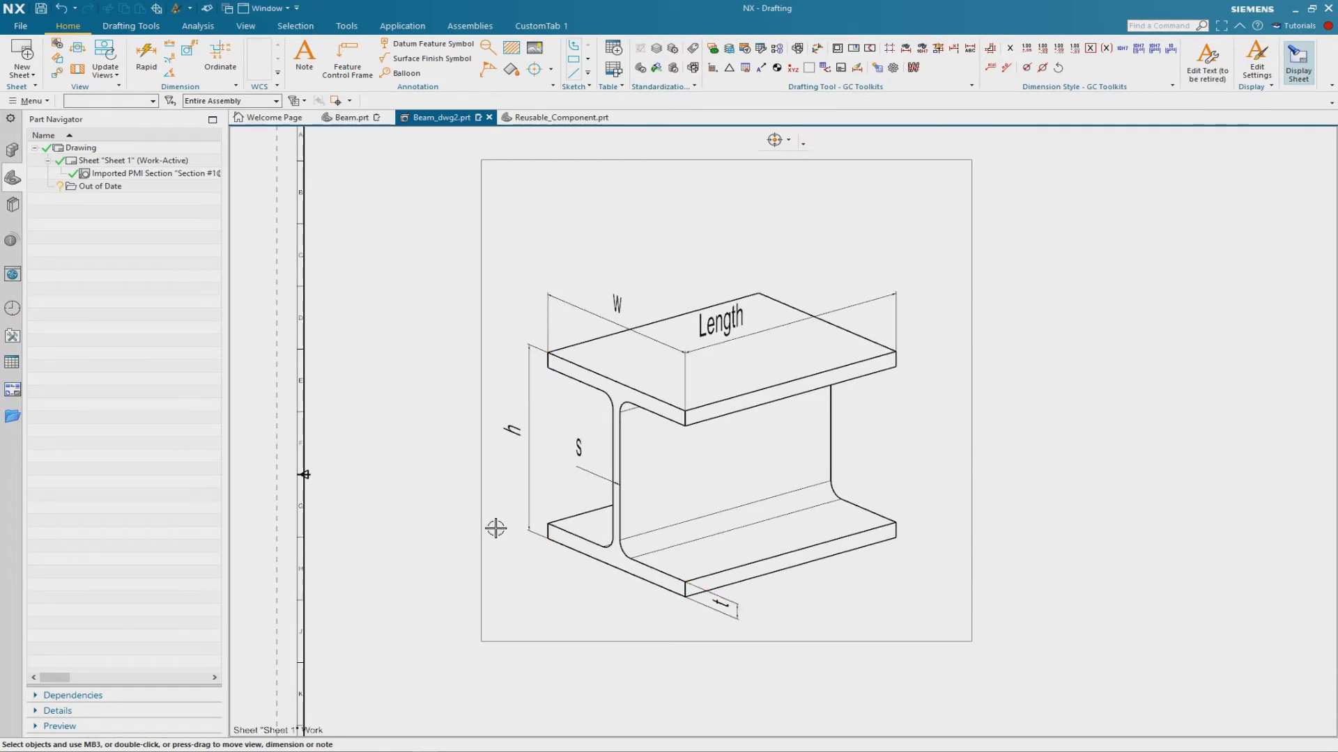
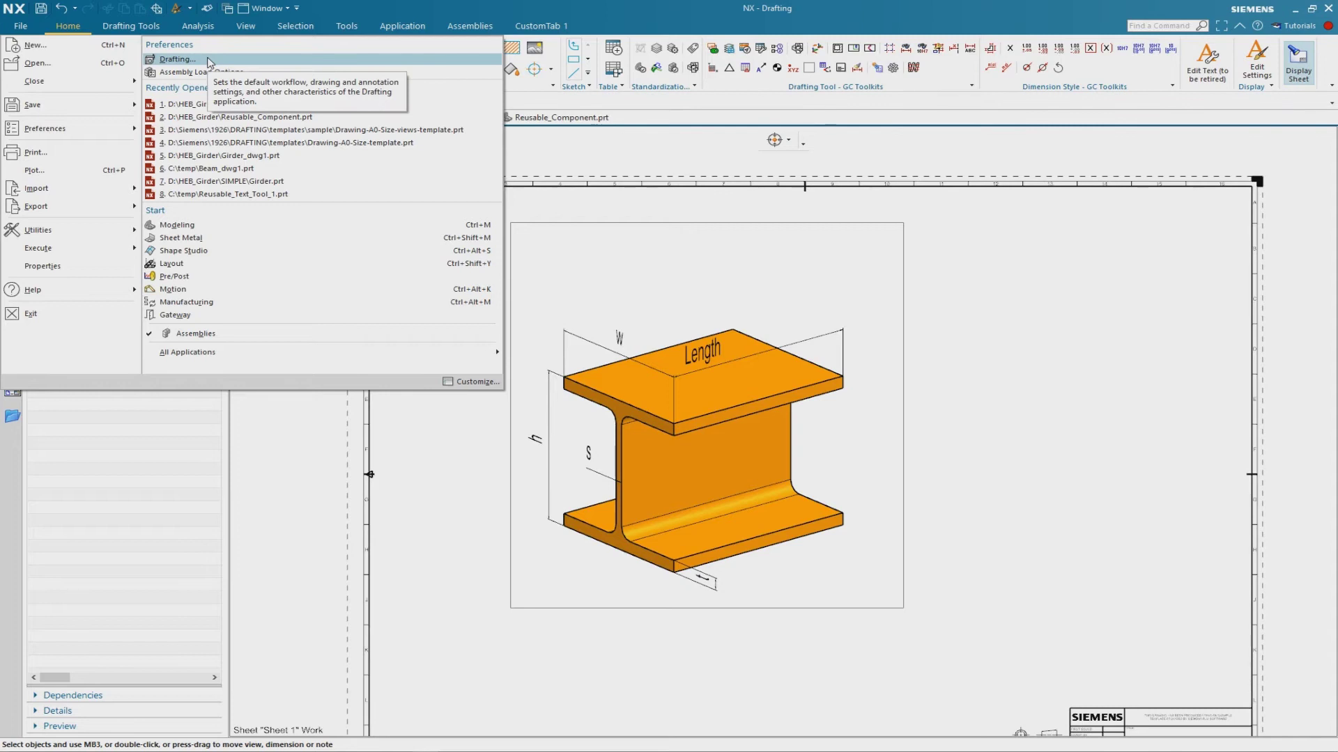
# - Turn off the display of drawing view borders in the Drafting Preferences' view workflow settings
pyautogui.click(207, 60)
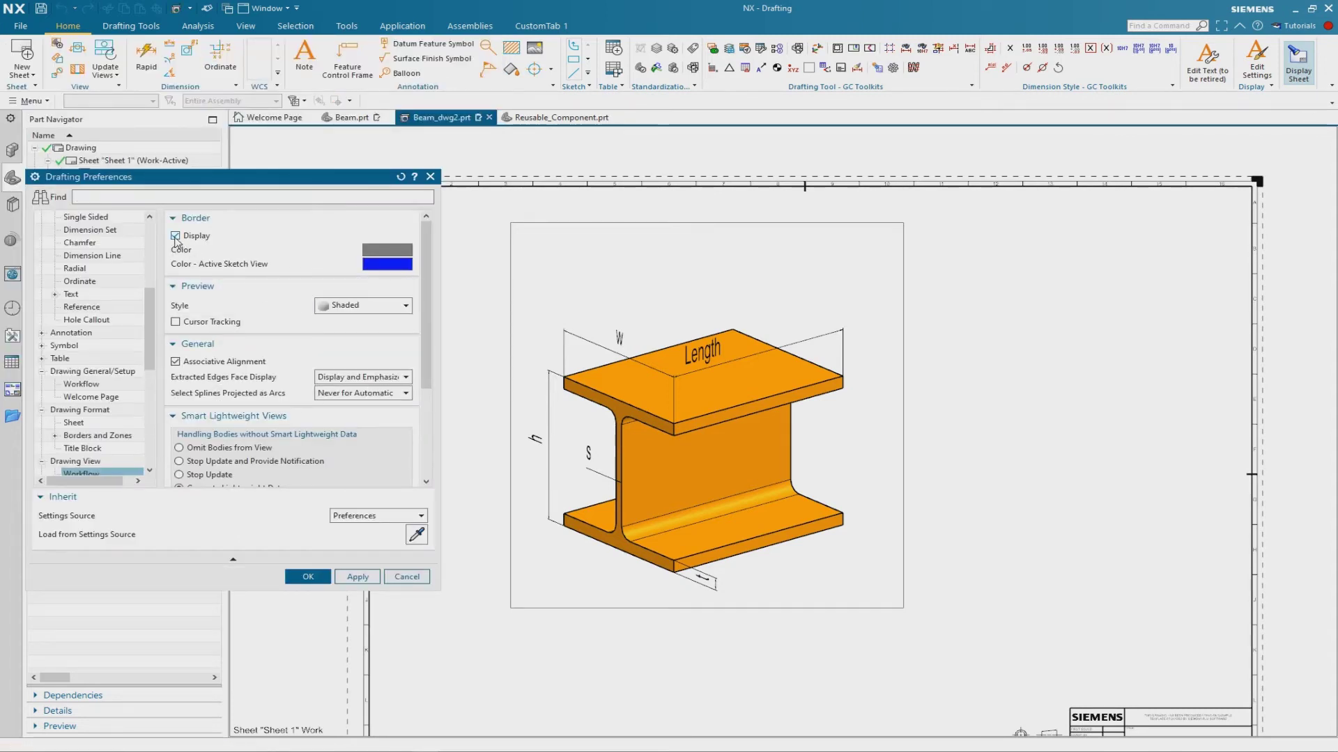
pyautogui.click(176, 237)
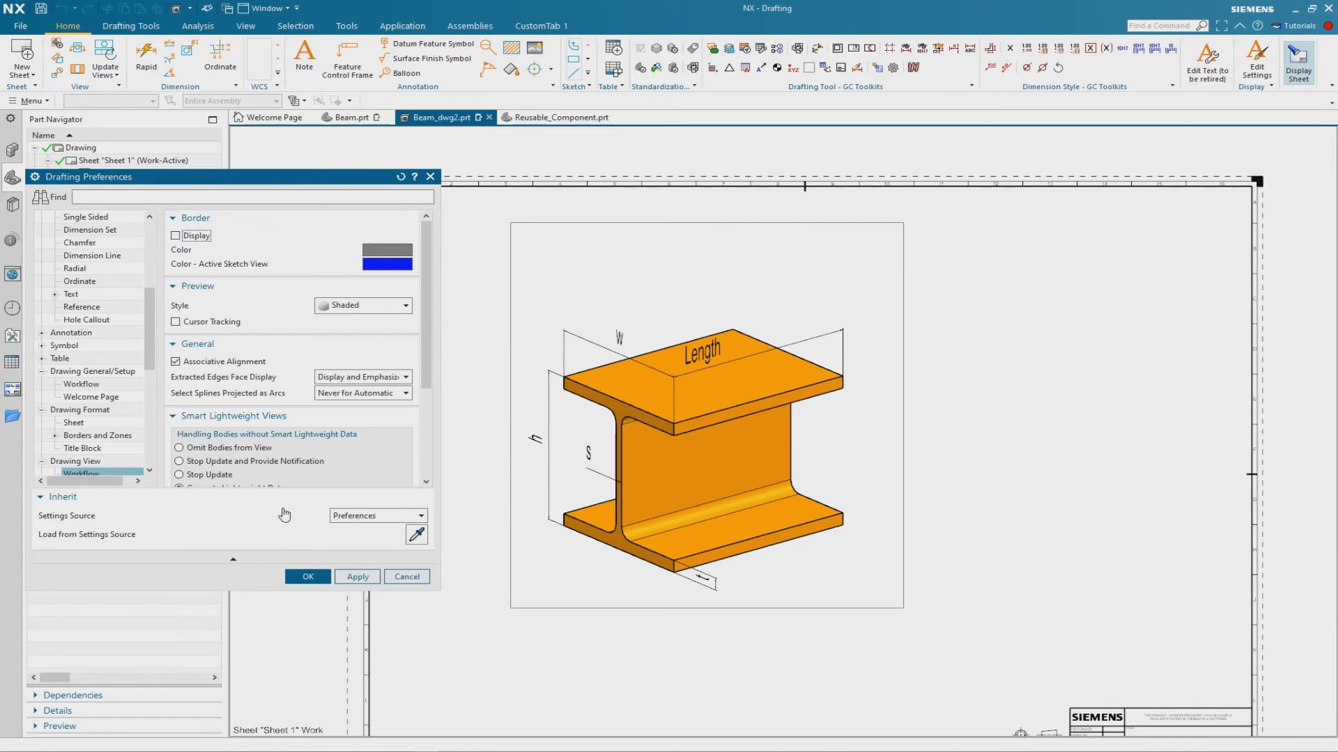
pyautogui.click(299, 578)
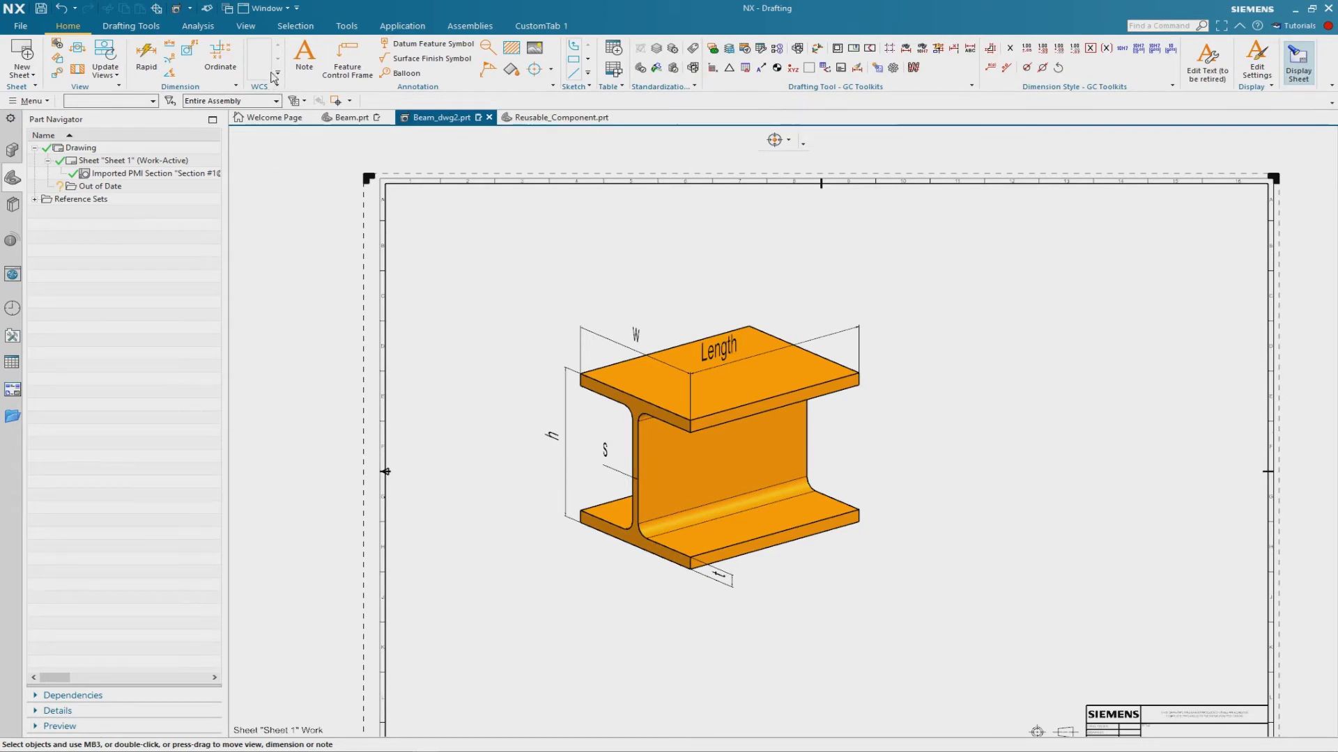
# - Export a rectangular region around the shaded, labelled beam view as the BMP image D:\HEB_Girder\Beam_dwg2.bmp
pyautogui.click(245, 28)
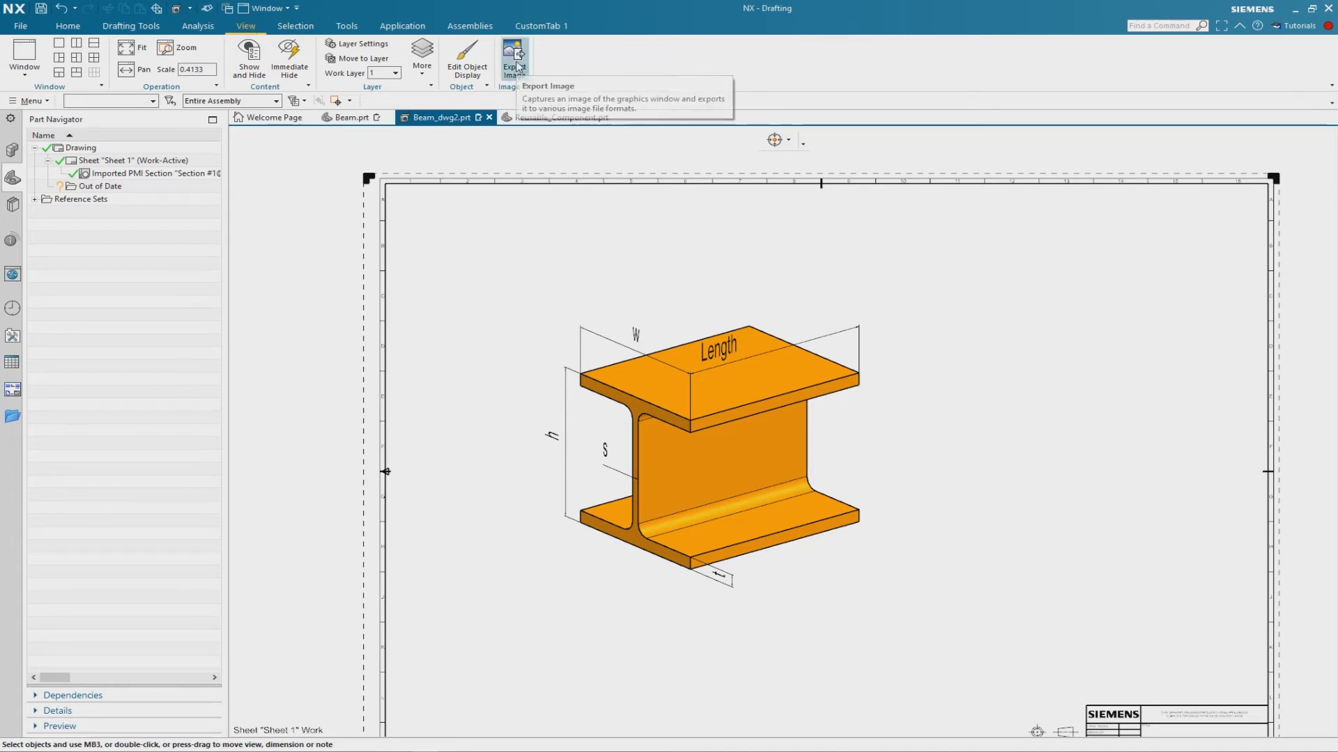
pyautogui.click(515, 60)
pyautogui.moveTo(150, 182); pyautogui.dragTo(388, 258)
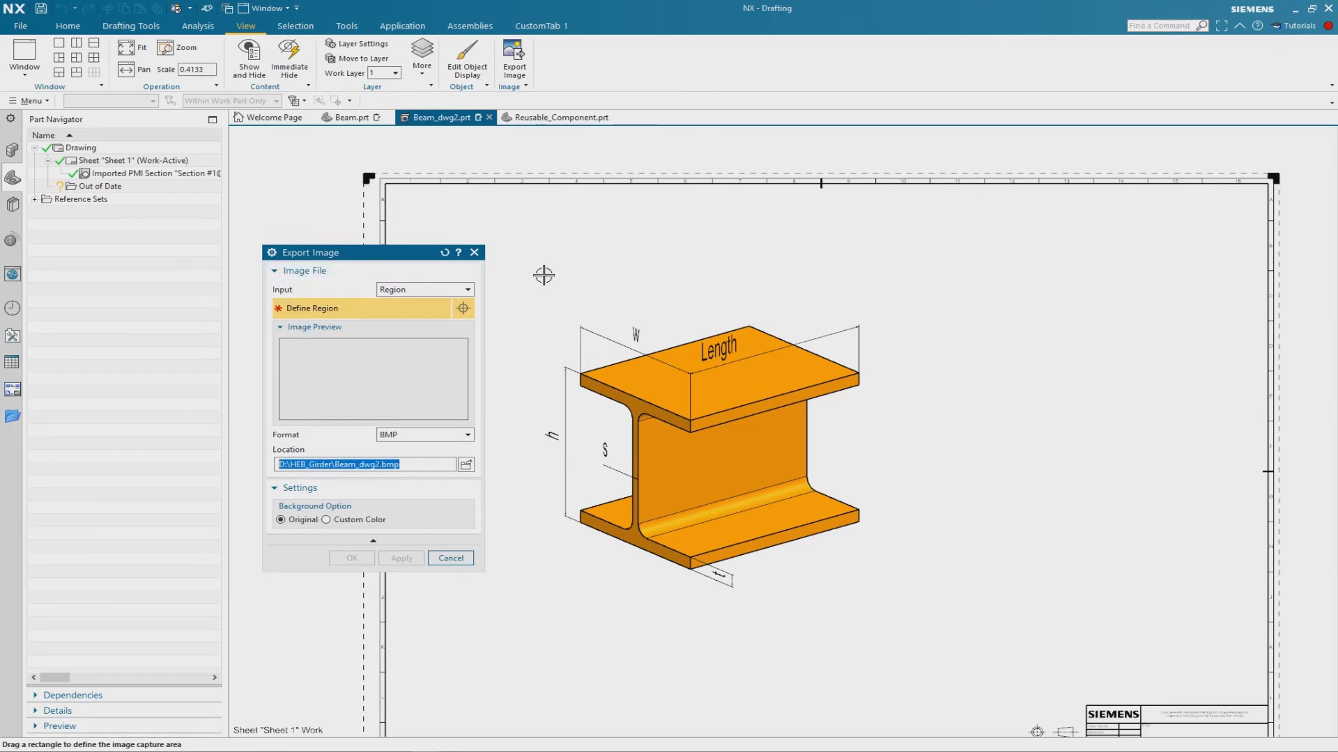
pyautogui.moveTo(538, 275); pyautogui.dragTo(881, 598)
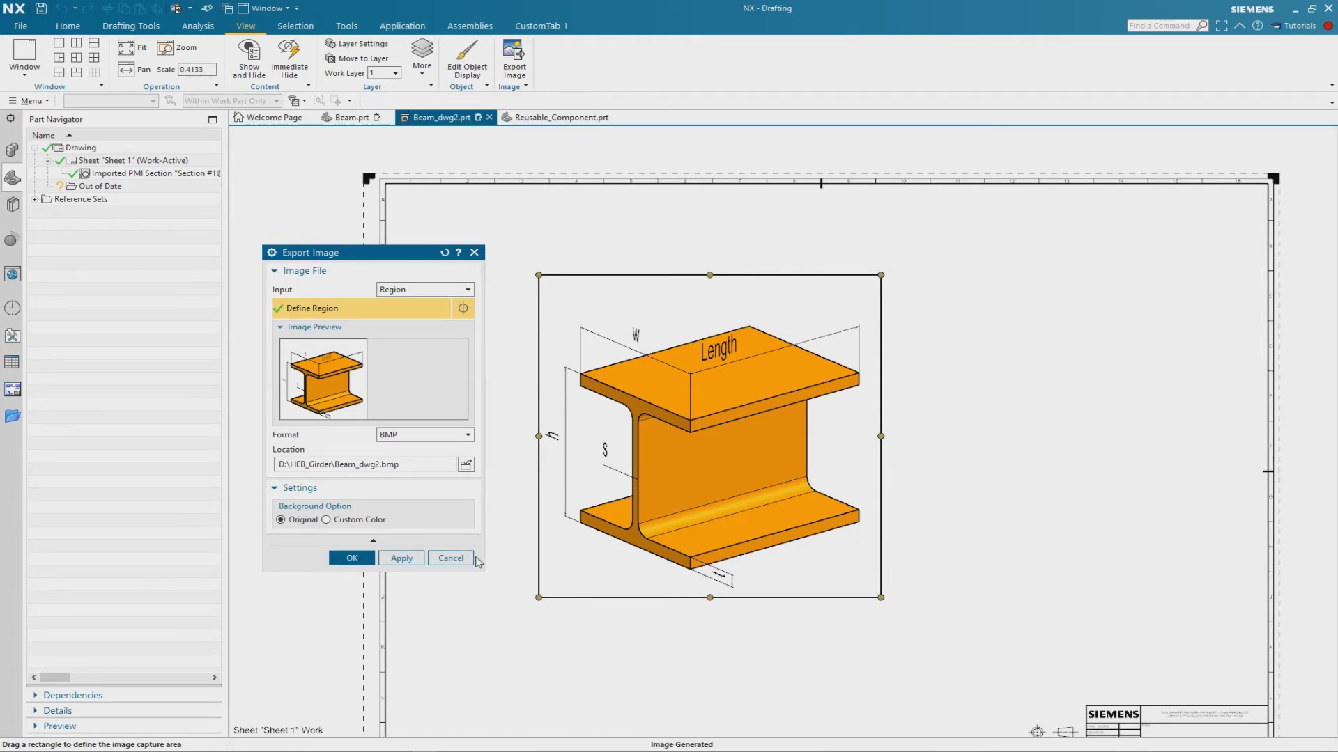
pyautogui.click(350, 563)
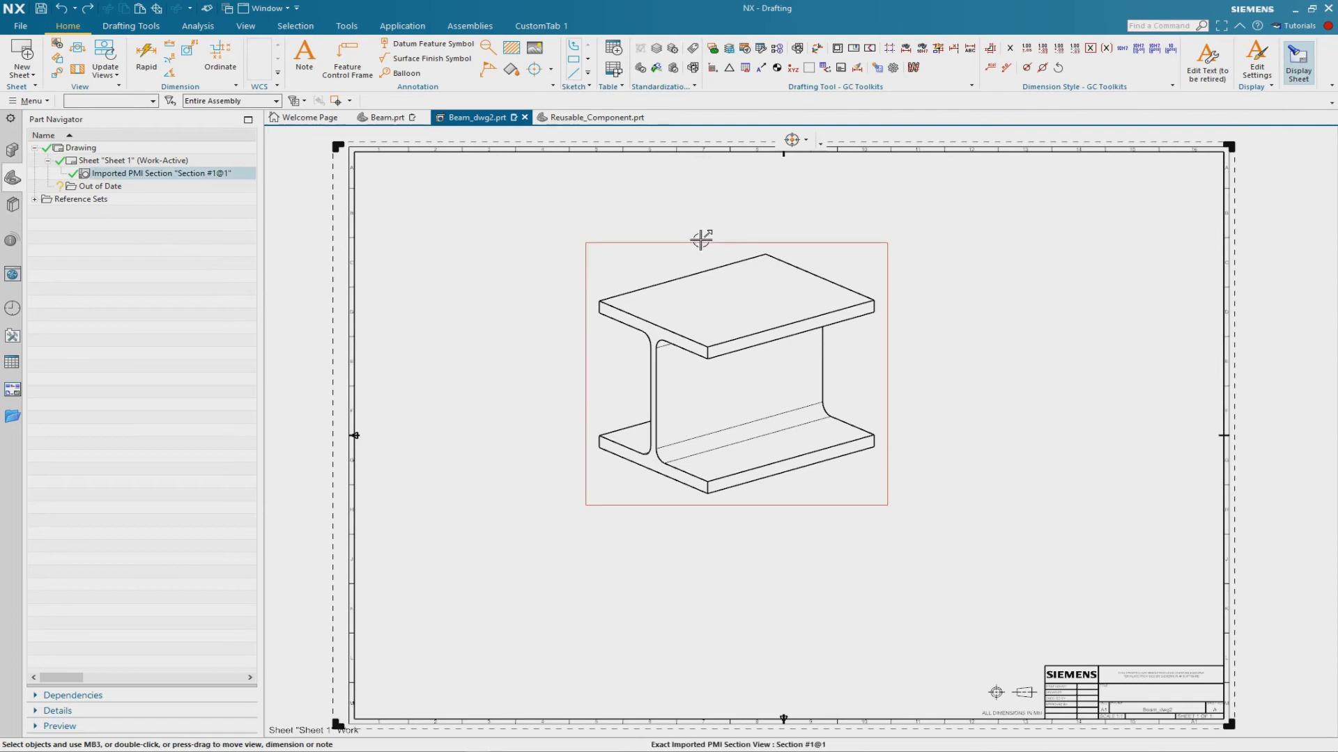
# - Shift the undimensioned Section #1@1 view slightly on the sheet and expand it for editing as a member view
pyautogui.moveTo(696, 243)
pyautogui.mouseDown()
pyautogui.moveTo(718, 271)
pyautogui.moveTo(672, 232)
pyautogui.moveTo(684, 257)
pyautogui.mouseUp()
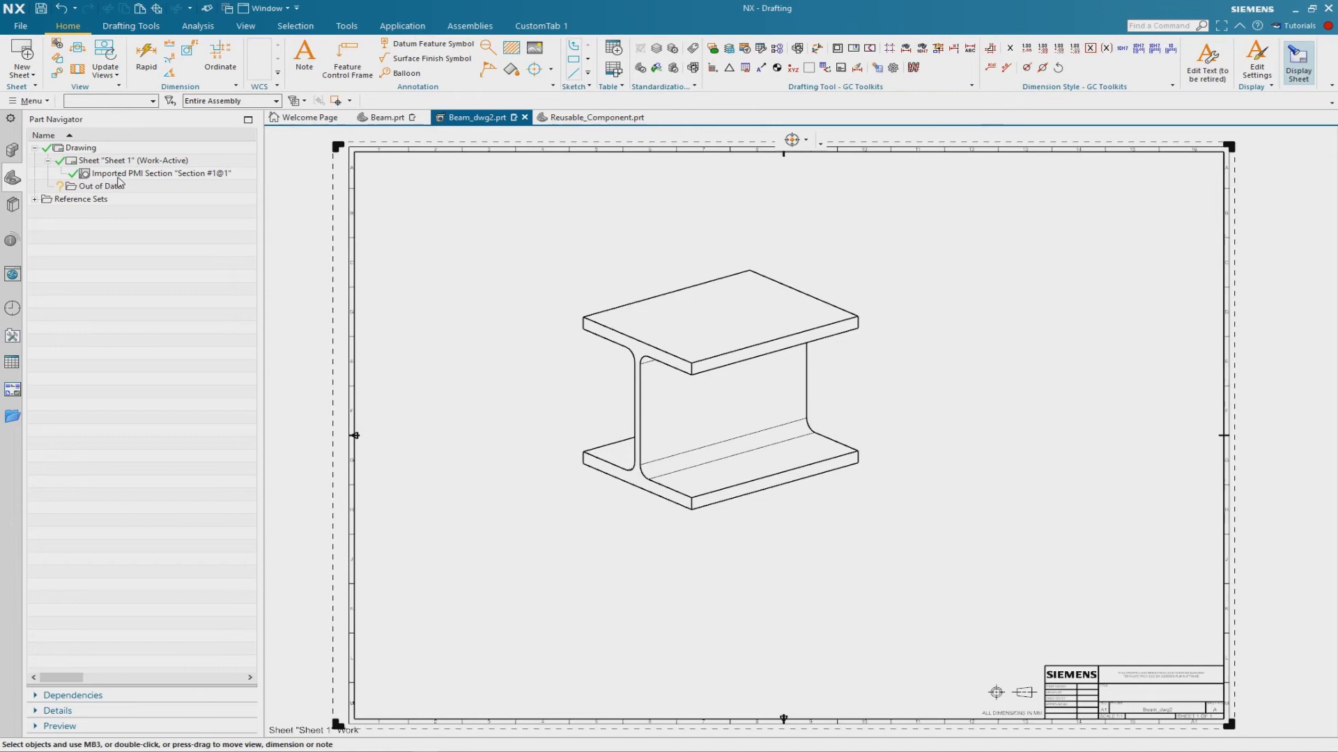
pyautogui.rightClick(233, 175)
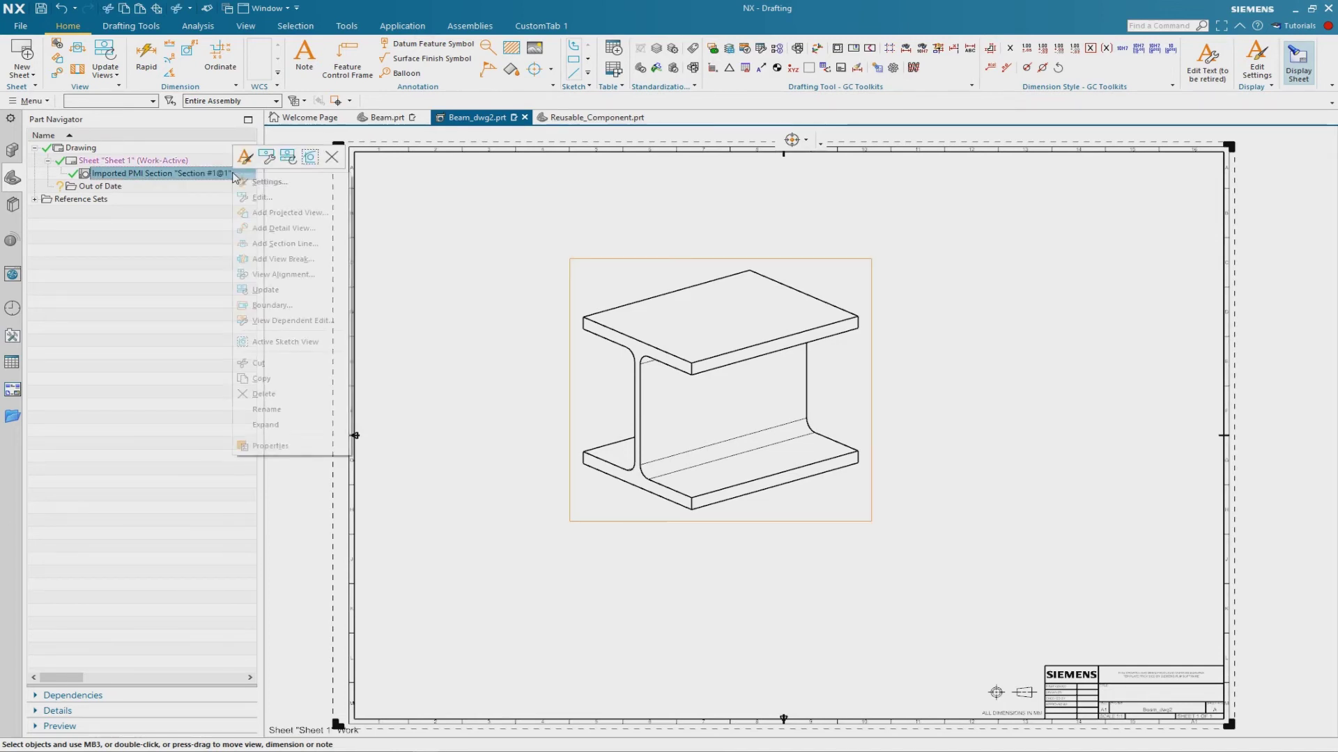
pyautogui.click(315, 425)
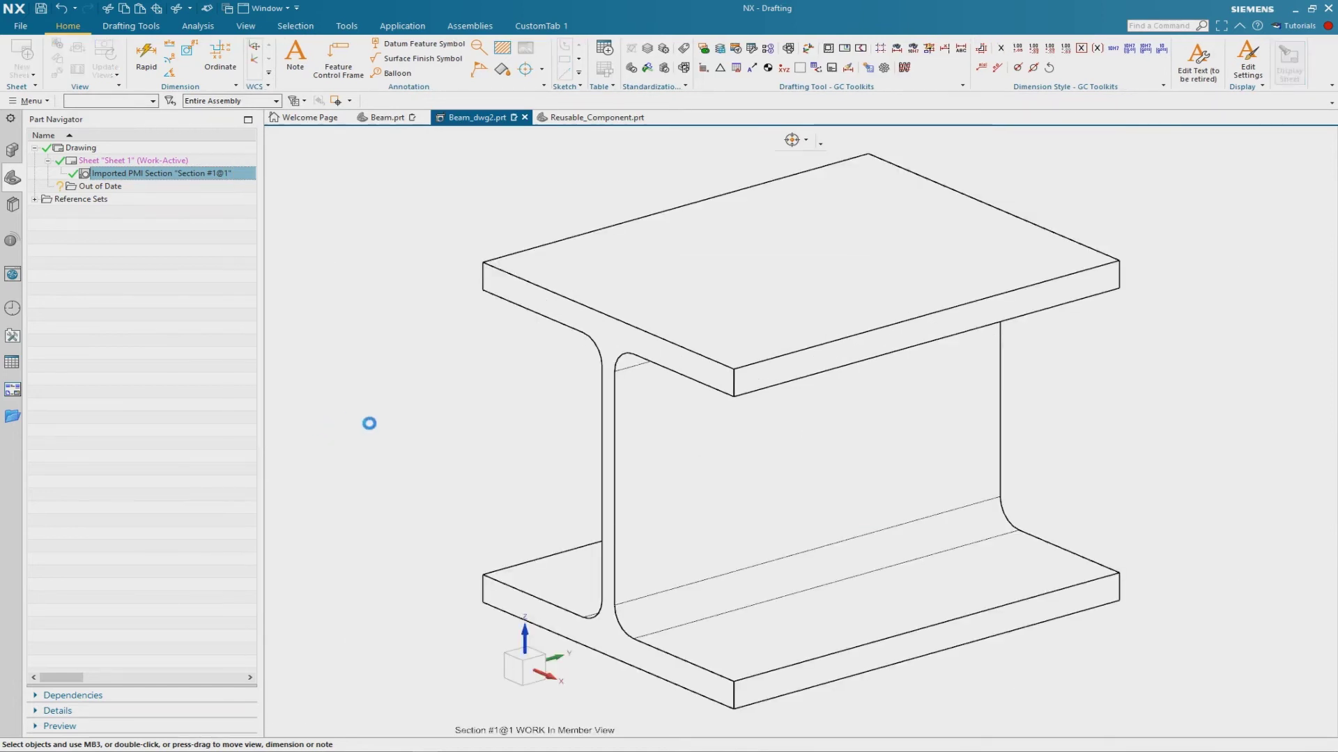
pyautogui.scroll(-3, 509, 362)
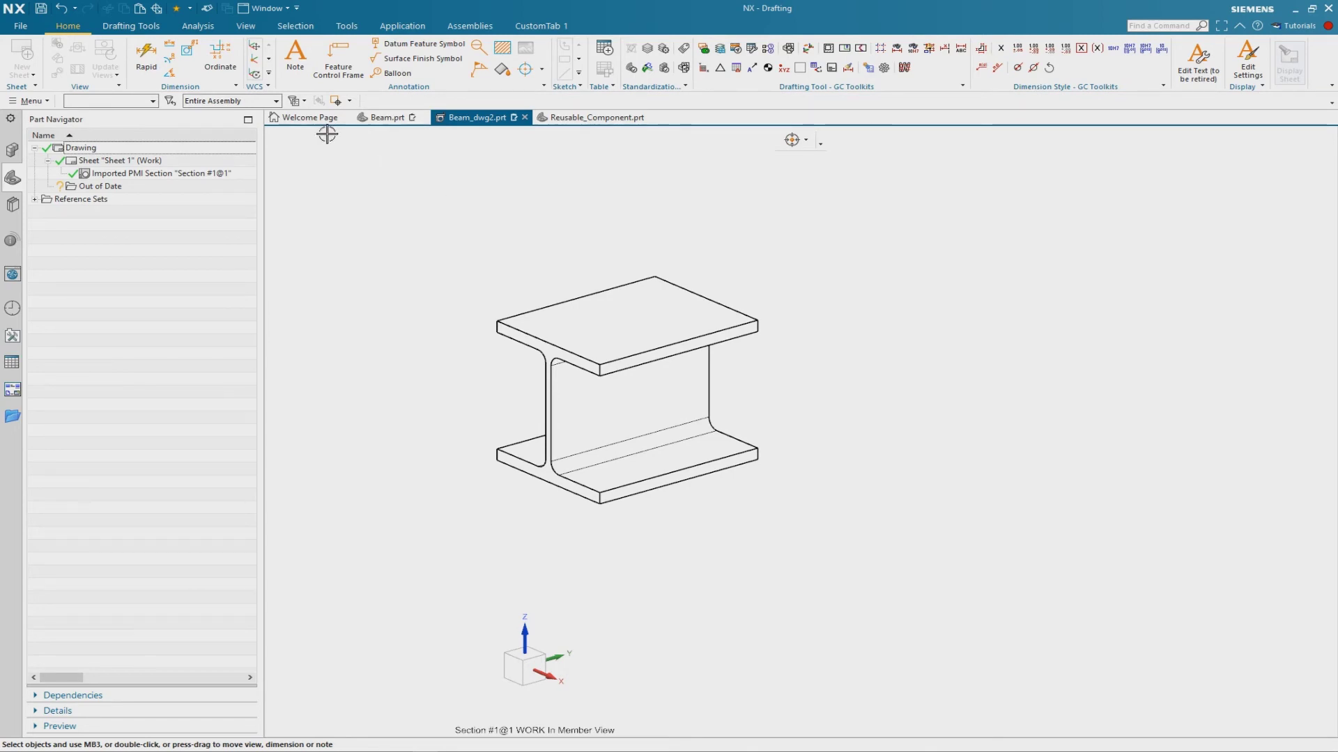
# - Move the WCS origin onto the near top corner of the beam's upper flange in the expanded view
pyautogui.click(255, 50)
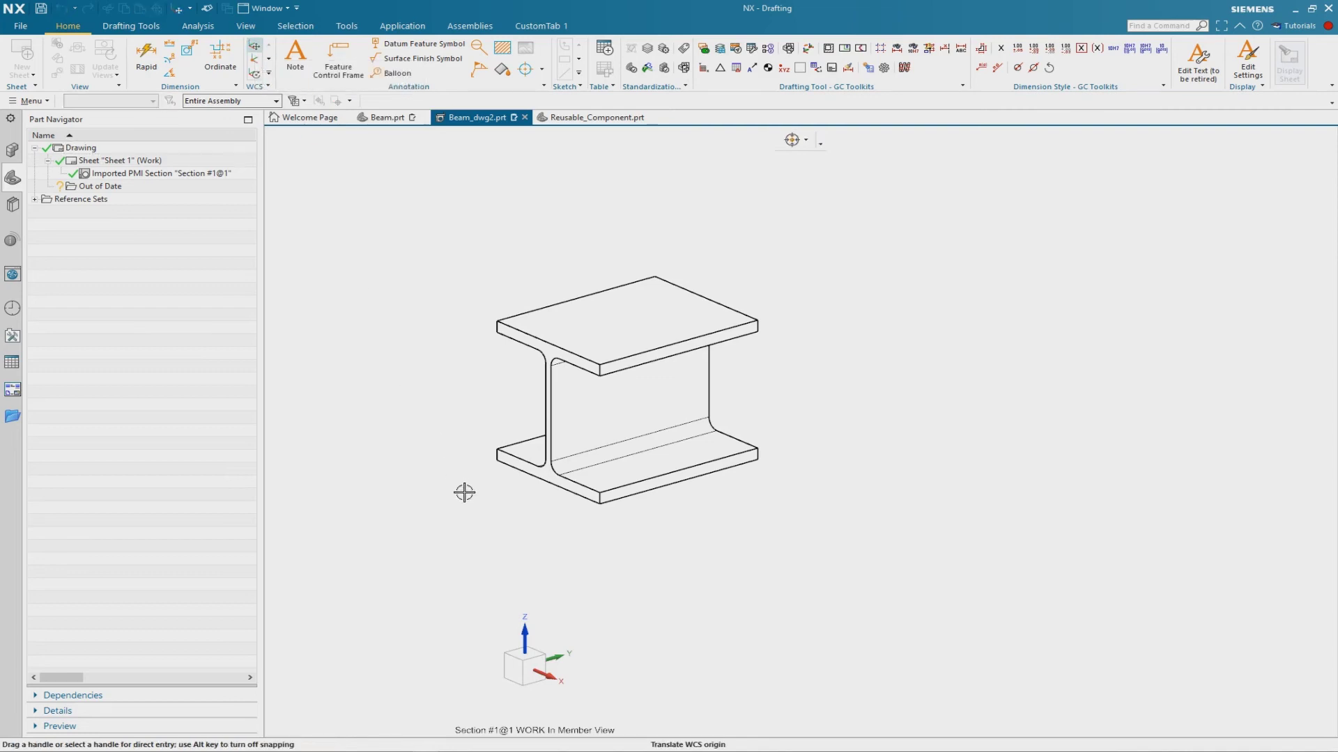
pyautogui.scroll(-2, 463, 437)
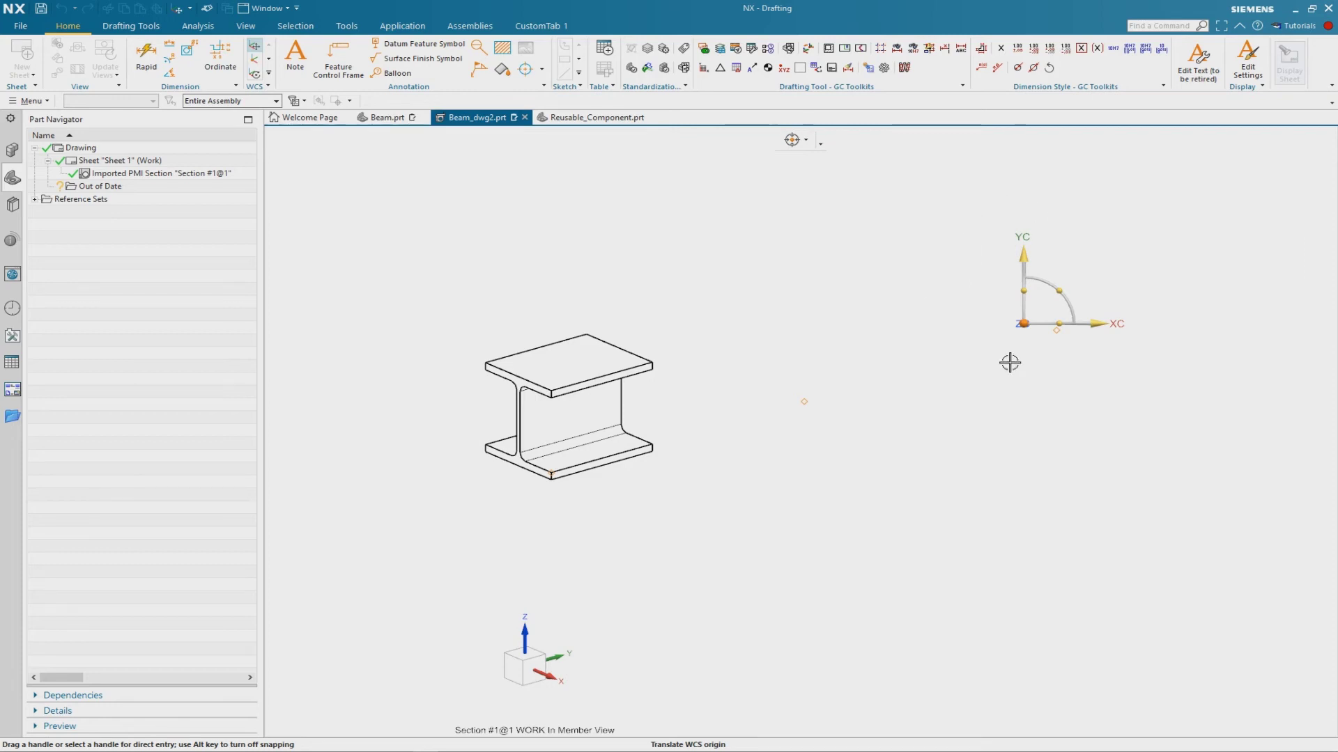
pyautogui.scroll(3, 453, 376)
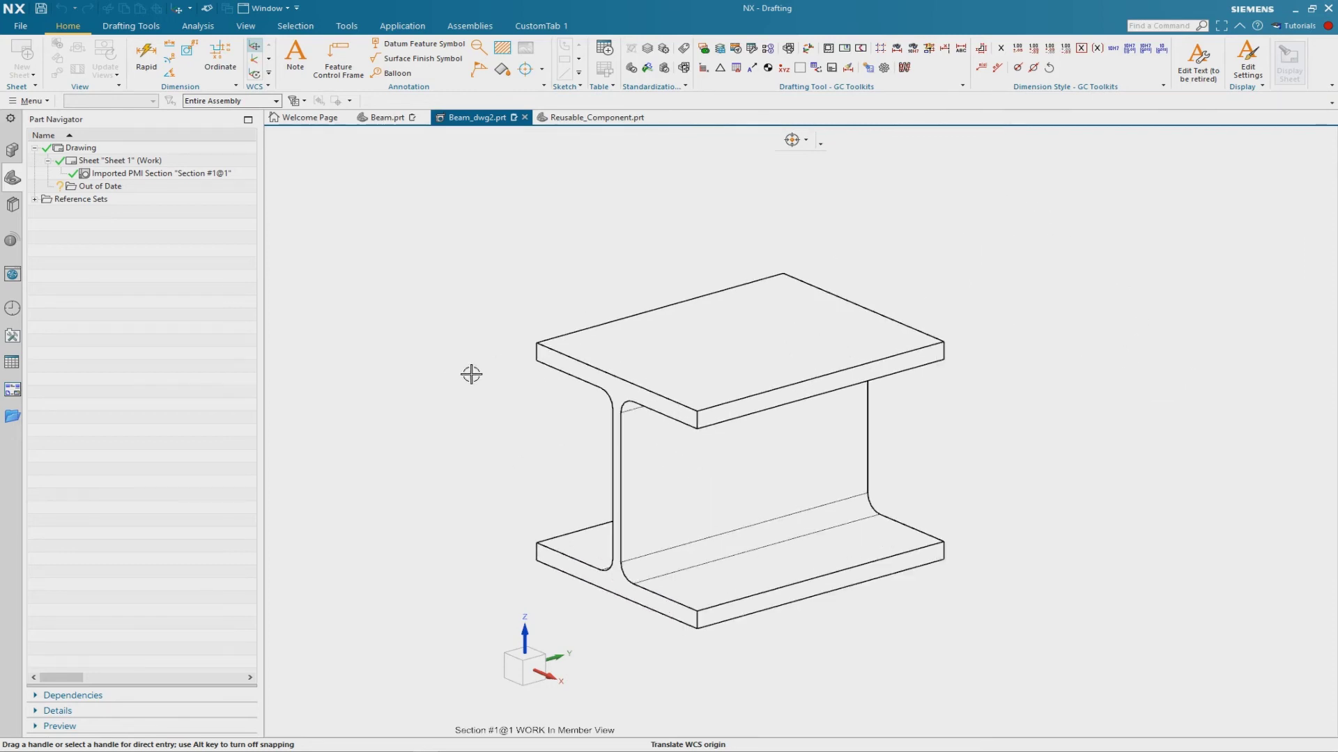
pyautogui.scroll(-1, 495, 314)
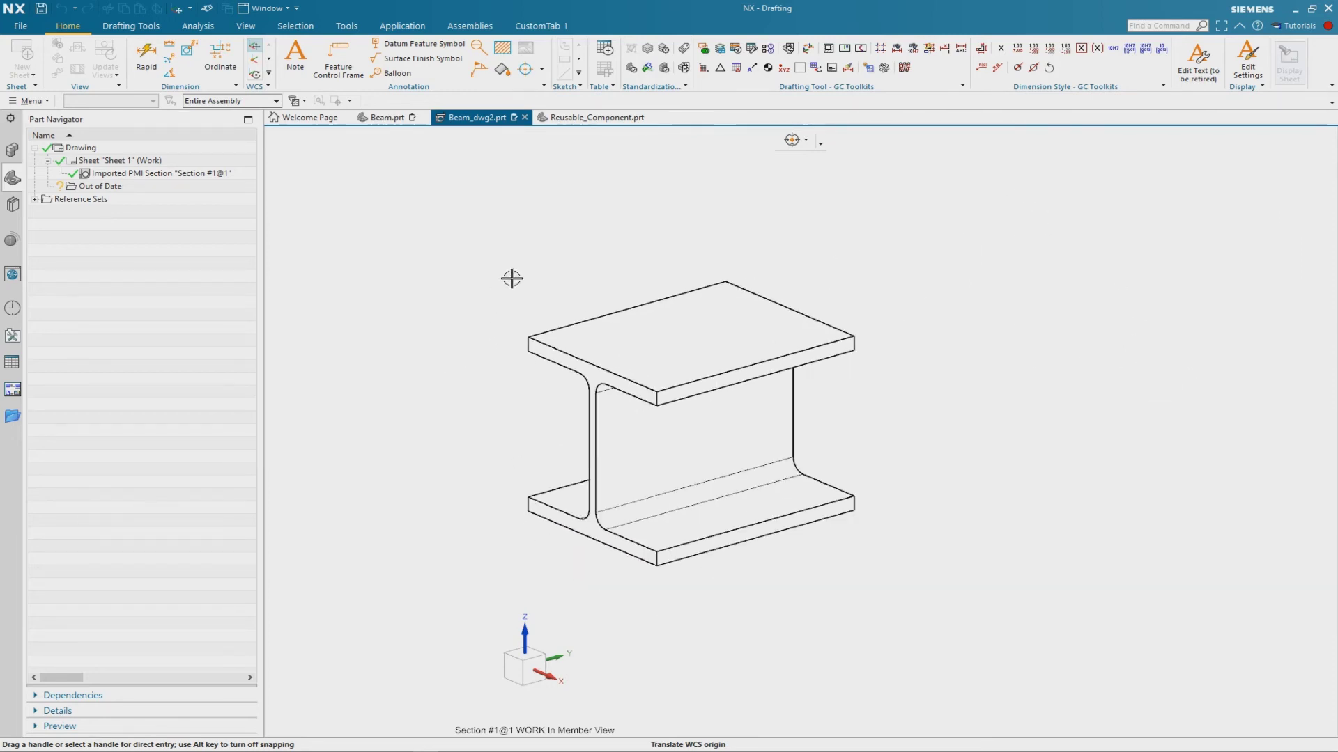
pyautogui.click(657, 391)
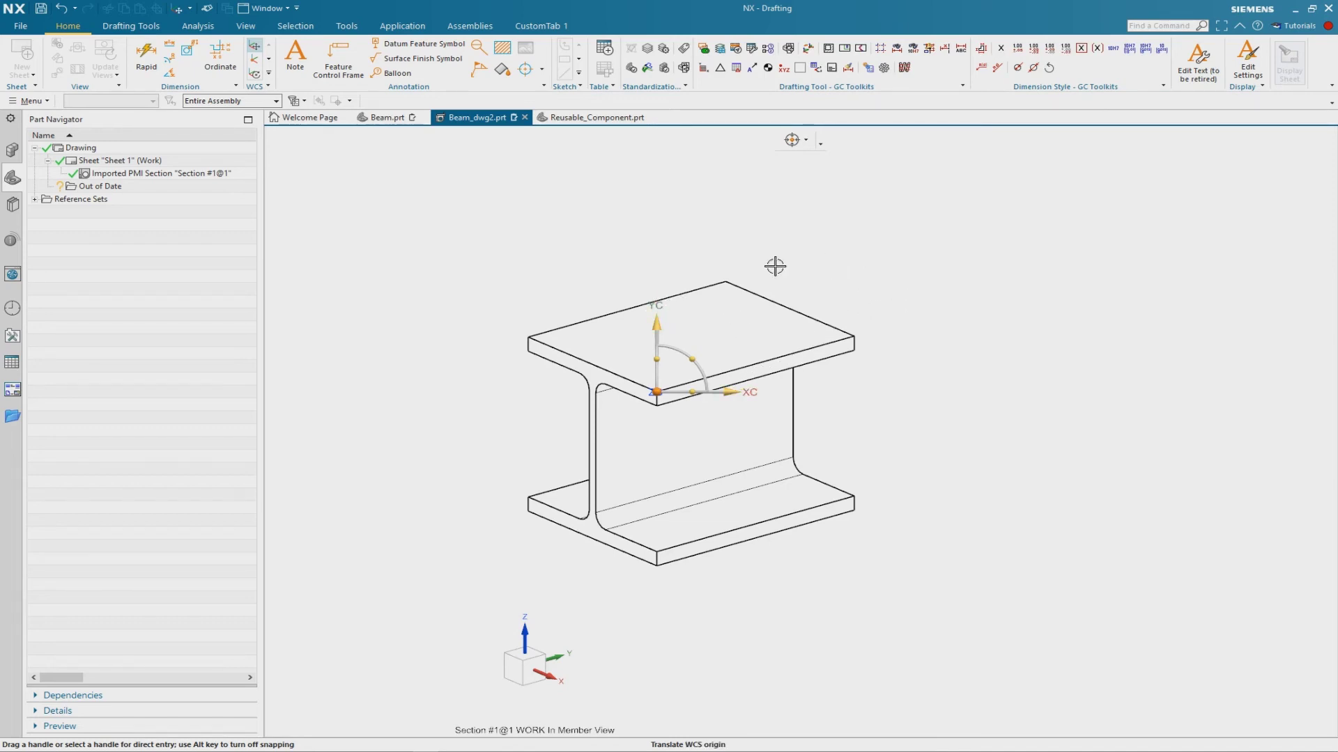
# - Orient the WCS with ZC normal to the beam's I-shaped end face and XC along the upper flange's width edge
pyautogui.moveTo(886, 315); pyautogui.dragTo(968, 468, button='middle')
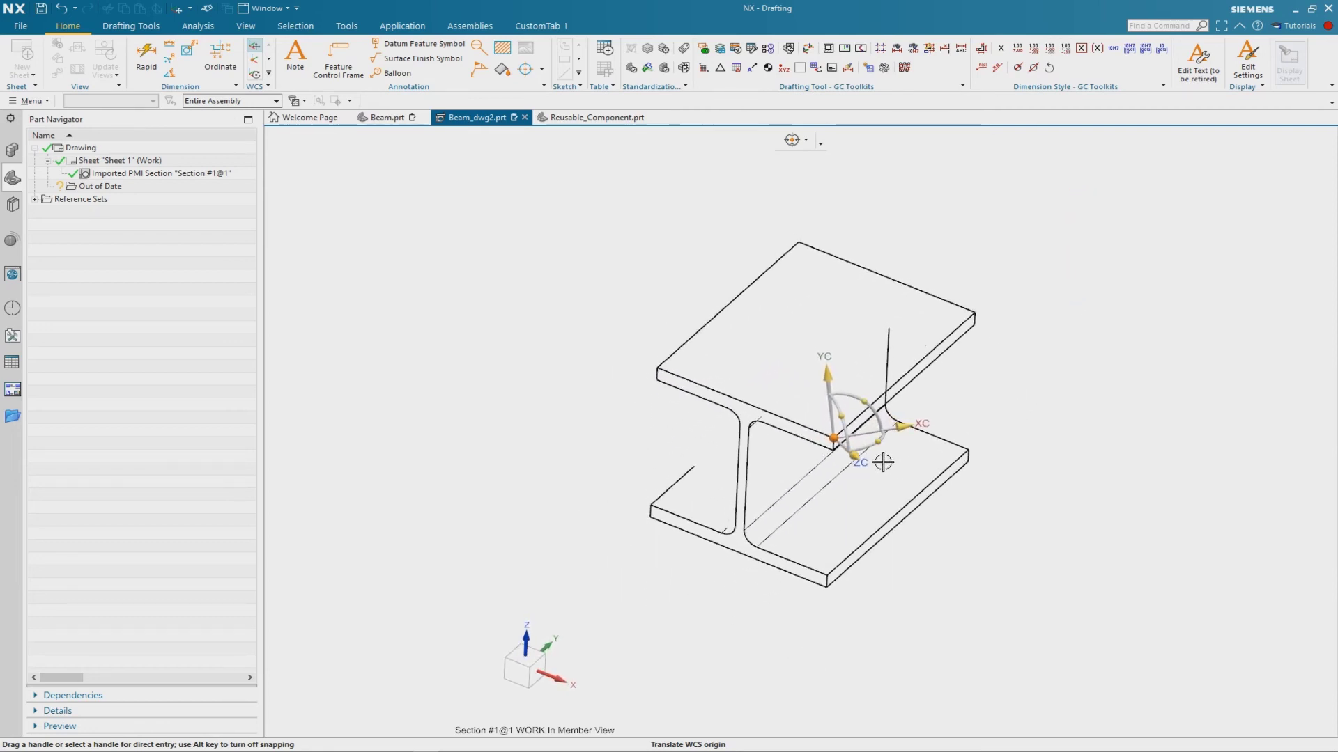
pyautogui.click(855, 455)
pyautogui.moveTo(1080, 363); pyautogui.dragTo(627, 364, button='middle')
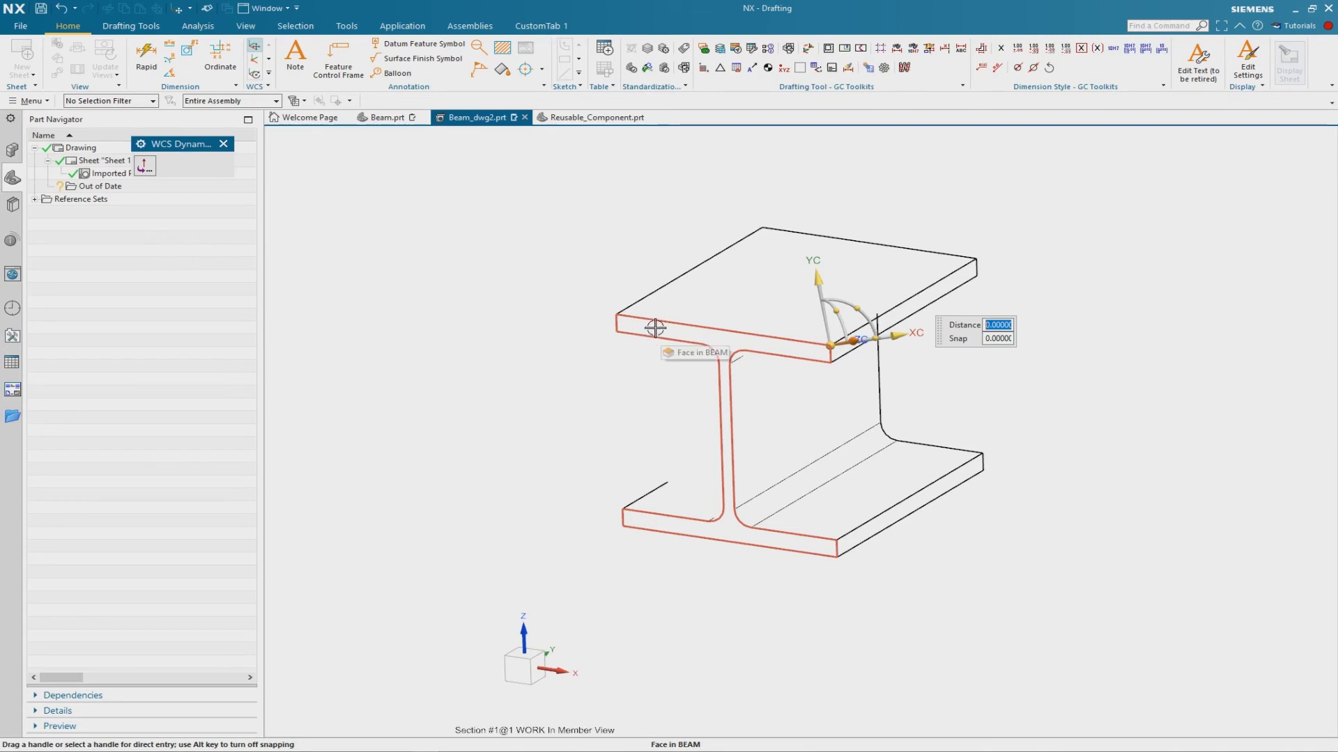
pyautogui.click(676, 330)
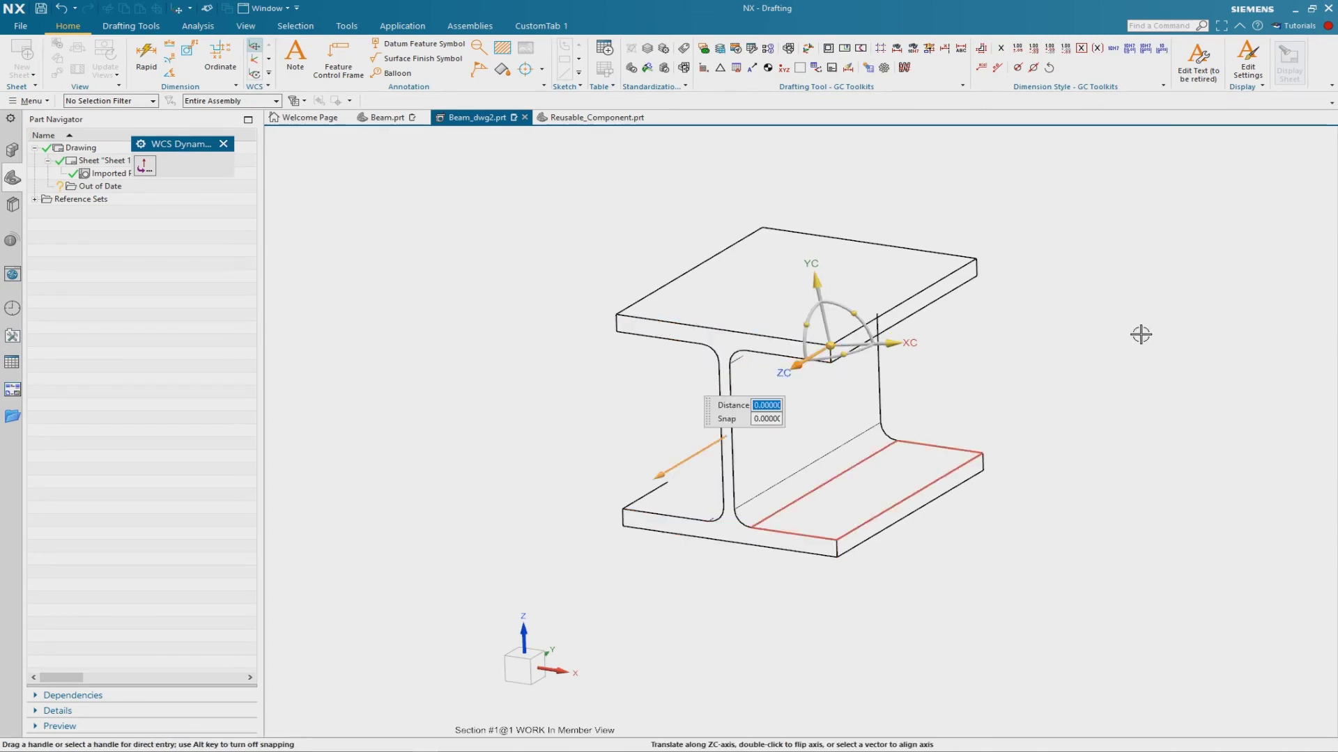
pyautogui.moveTo(1129, 335); pyautogui.dragTo(1088, 313, button='middle')
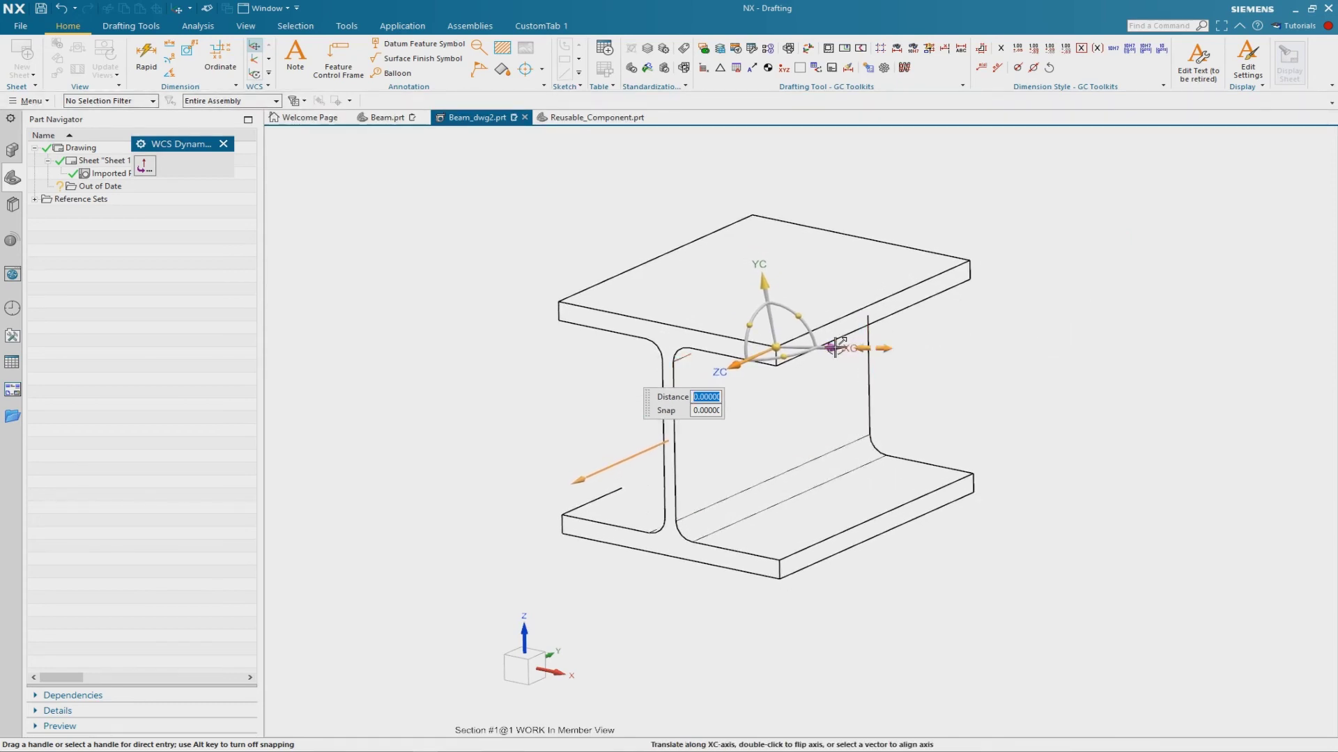
pyautogui.click(859, 348)
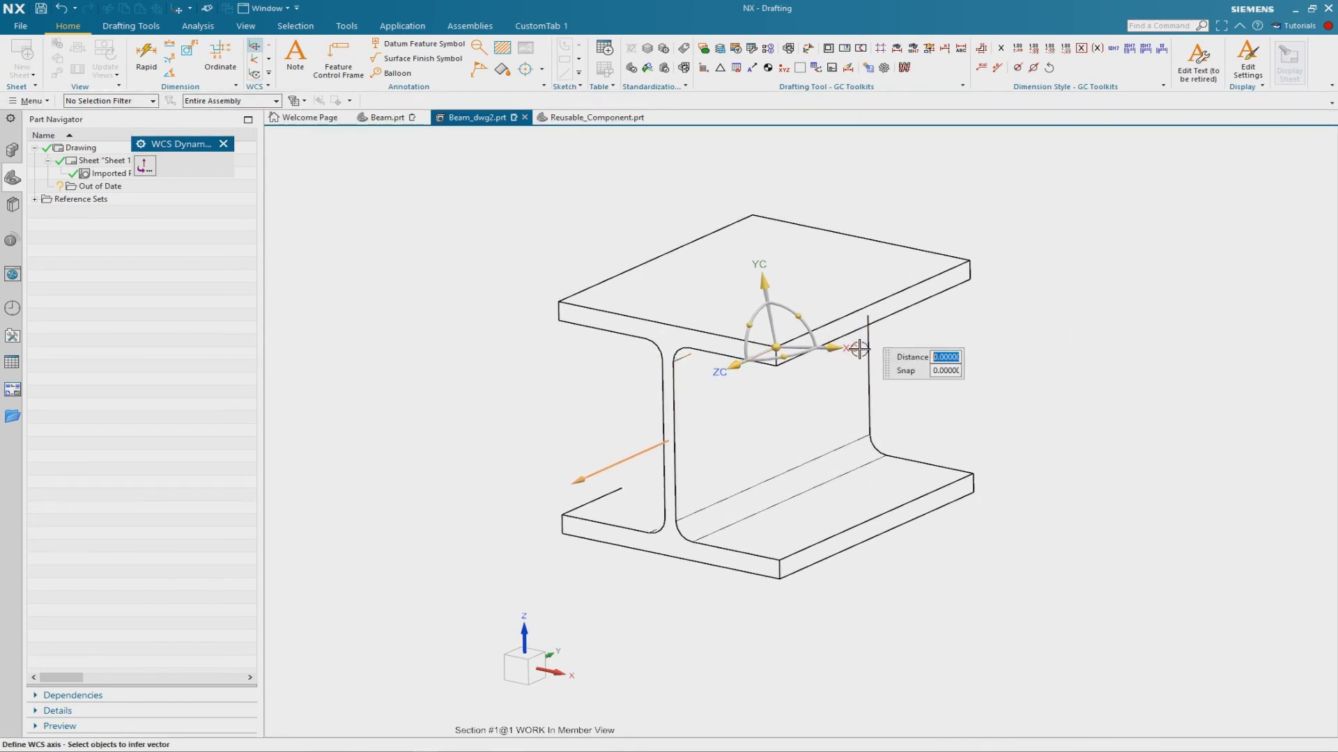
pyautogui.click(934, 282)
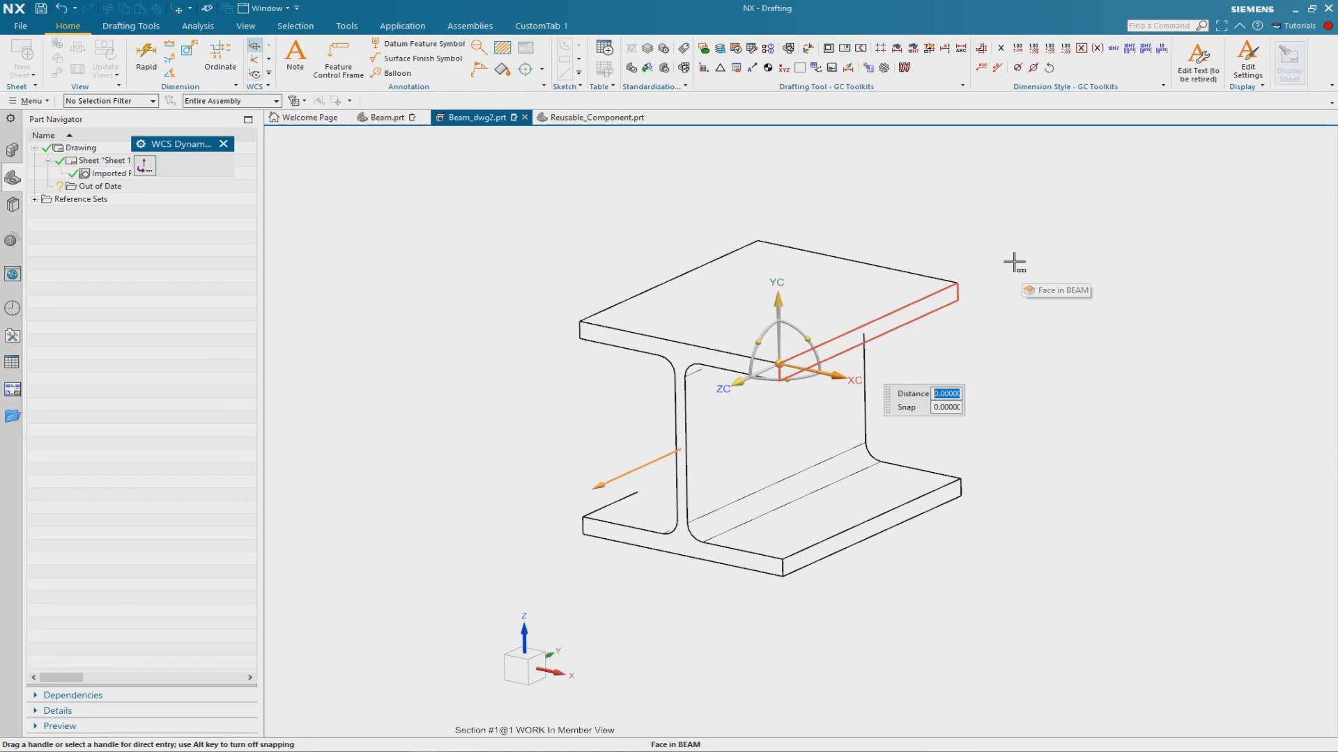
pyautogui.middleClick(475, 271)
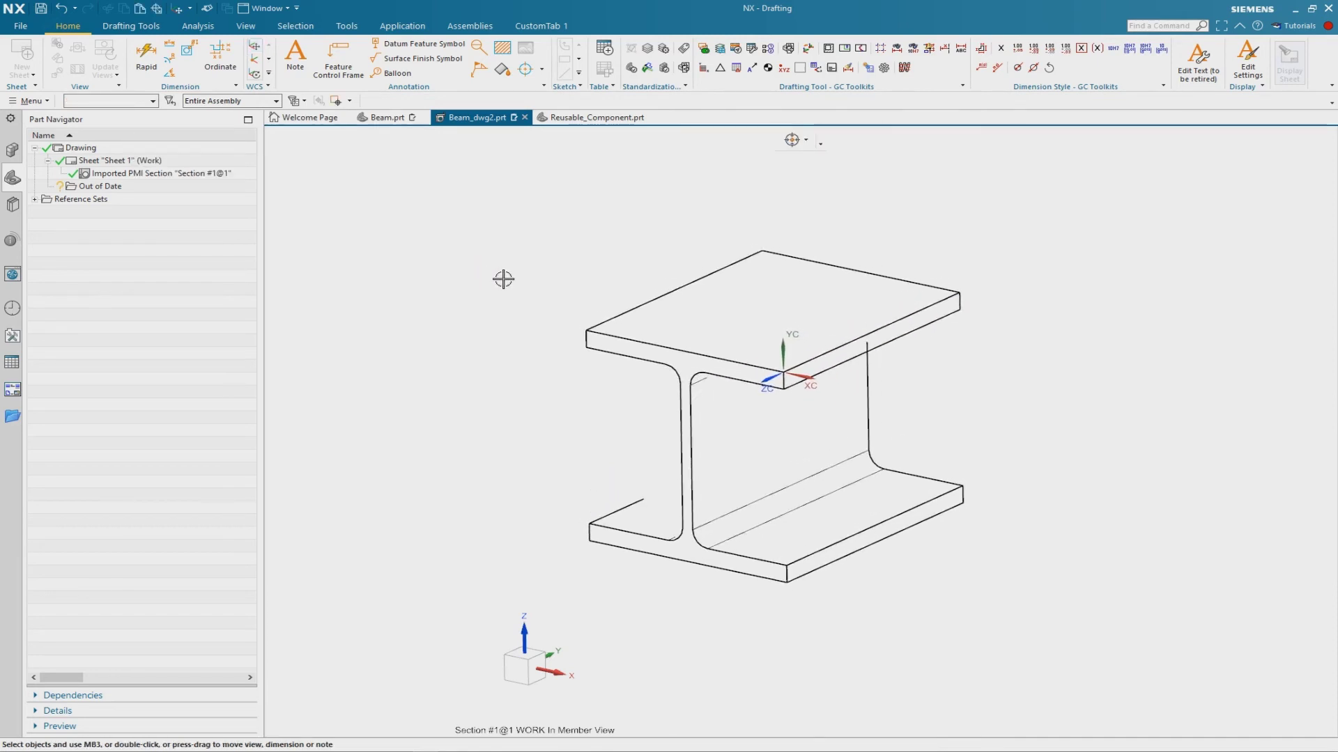
# - Add rapid dimensions for the upper flange's width above the beam and the overall beam height beside the end face
pyautogui.click(152, 67)
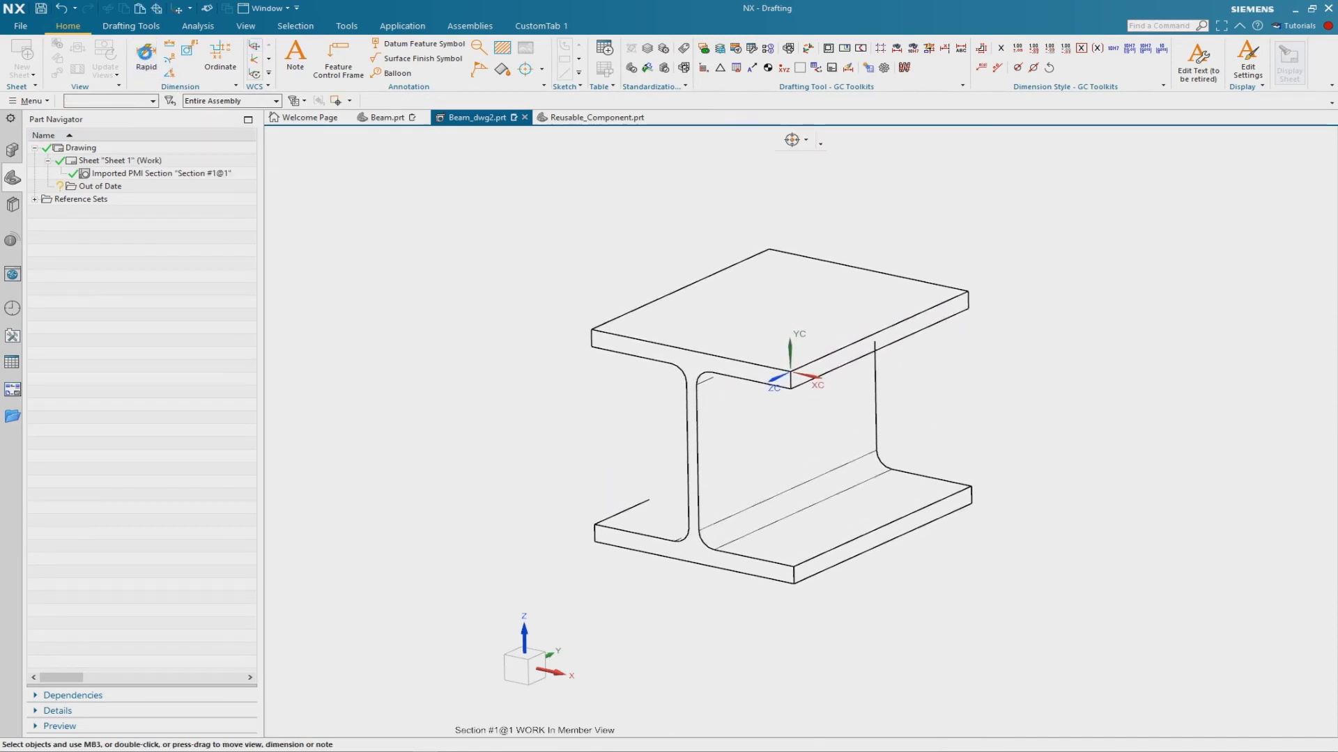
pyautogui.click(592, 328)
pyautogui.click(791, 373)
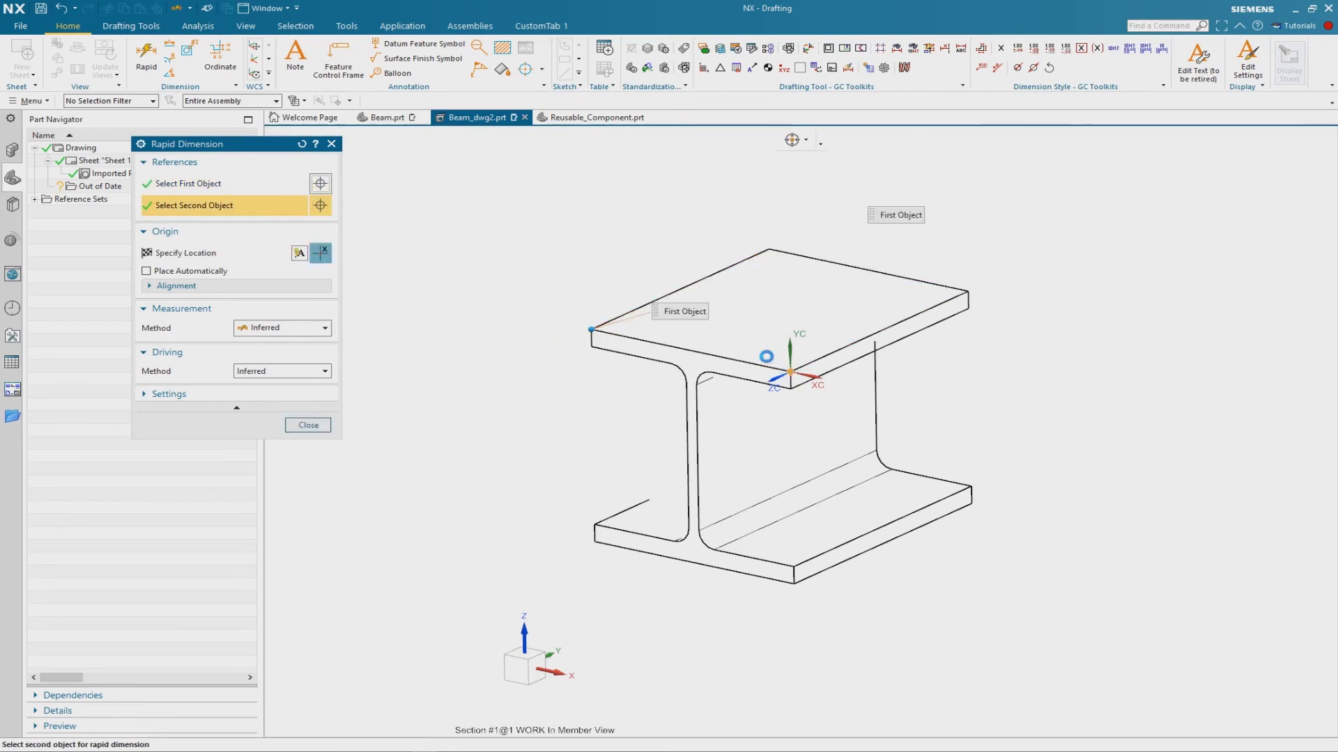
pyautogui.click(718, 234)
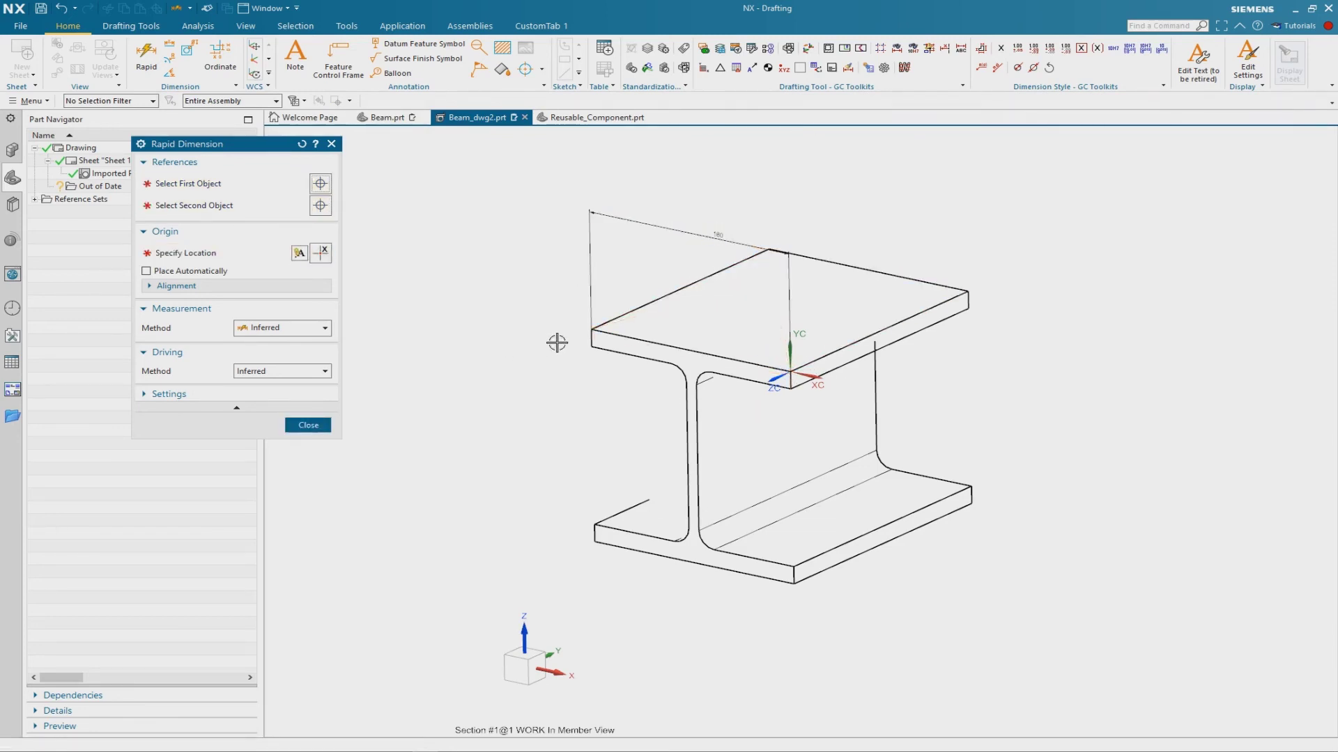
pyautogui.click(592, 326)
pyautogui.click(594, 541)
pyautogui.click(542, 446)
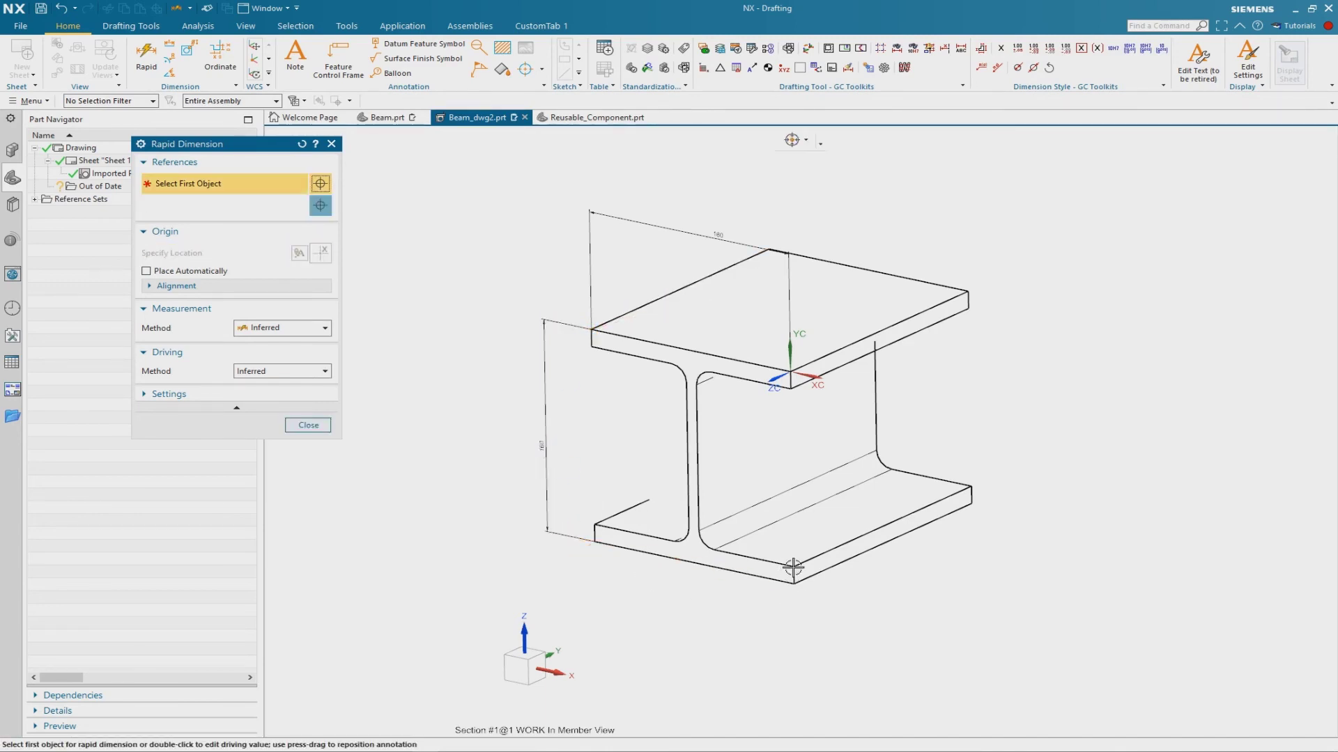
# - Dimension the lower flange's thickness at its near corner and the web thickness between the two vertical web edges
pyautogui.click(795, 582)
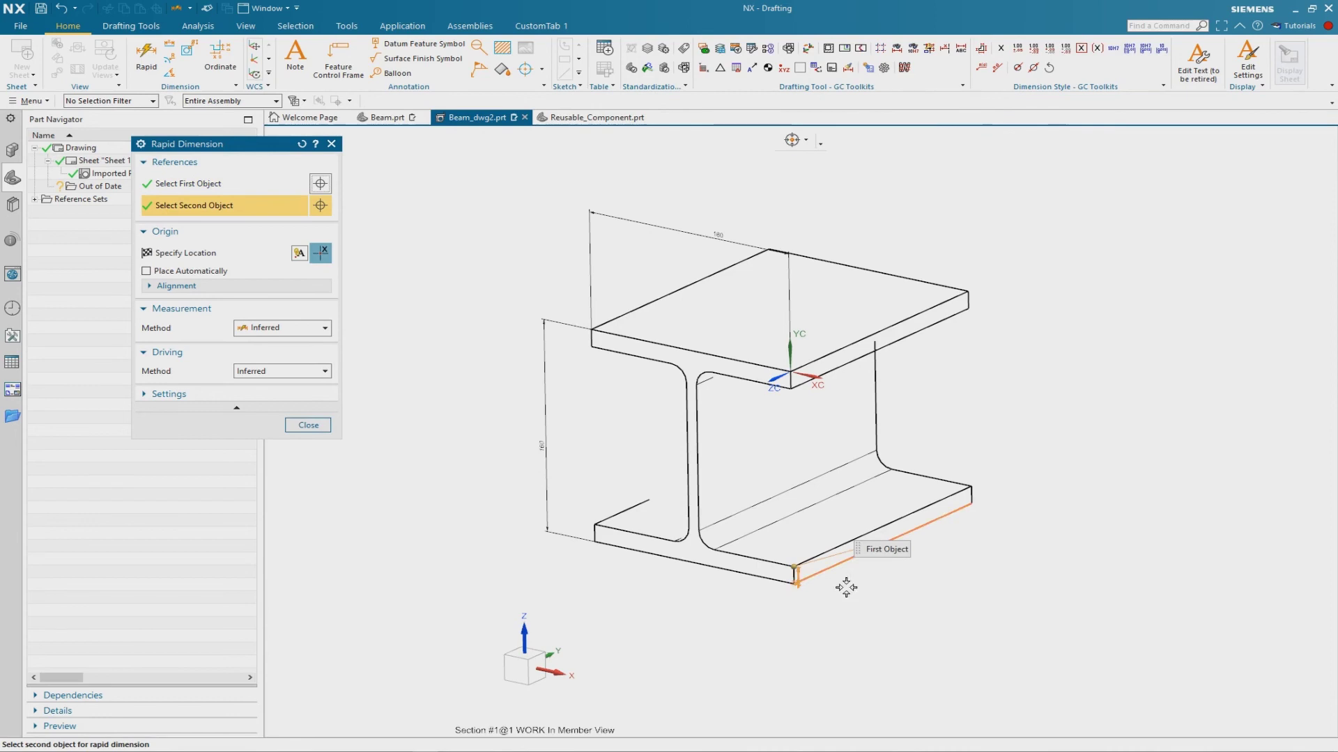
pyautogui.click(794, 583)
pyautogui.click(732, 461)
pyautogui.scroll(5, 709, 450)
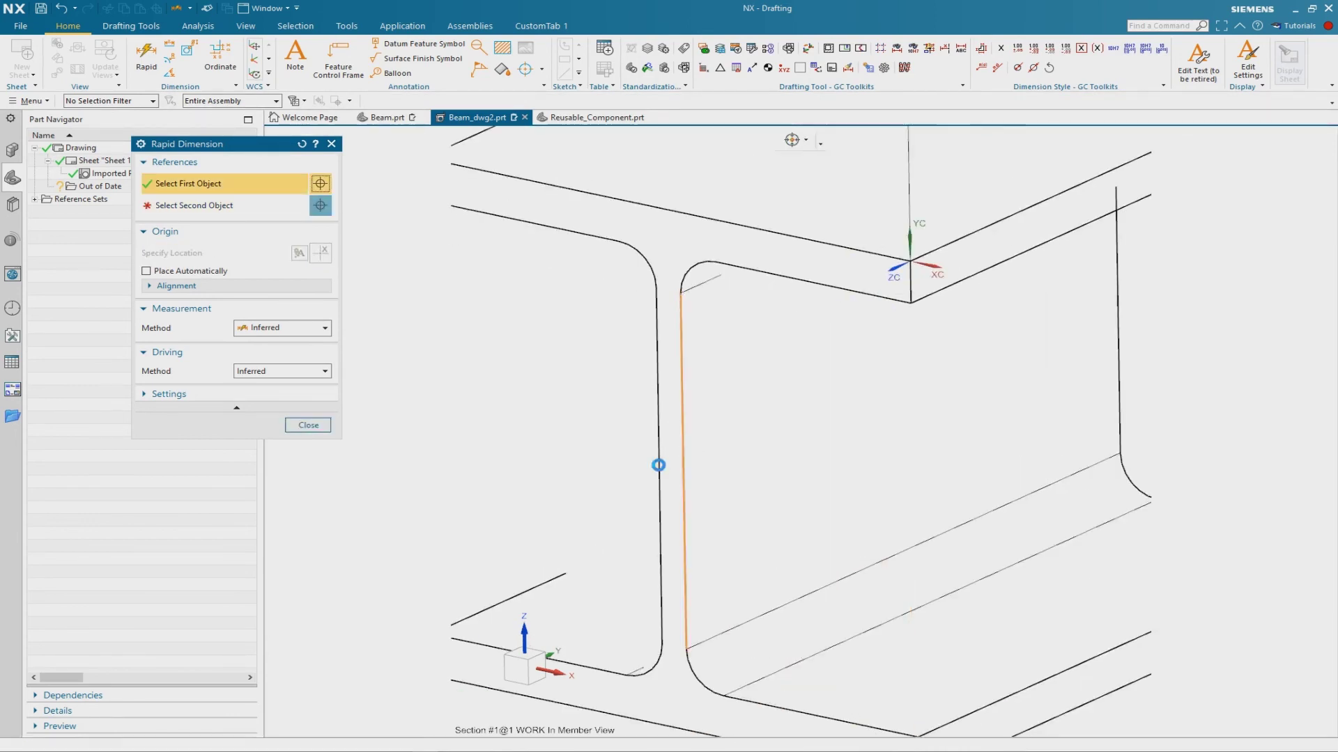
pyautogui.click(658, 467)
pyautogui.click(658, 468)
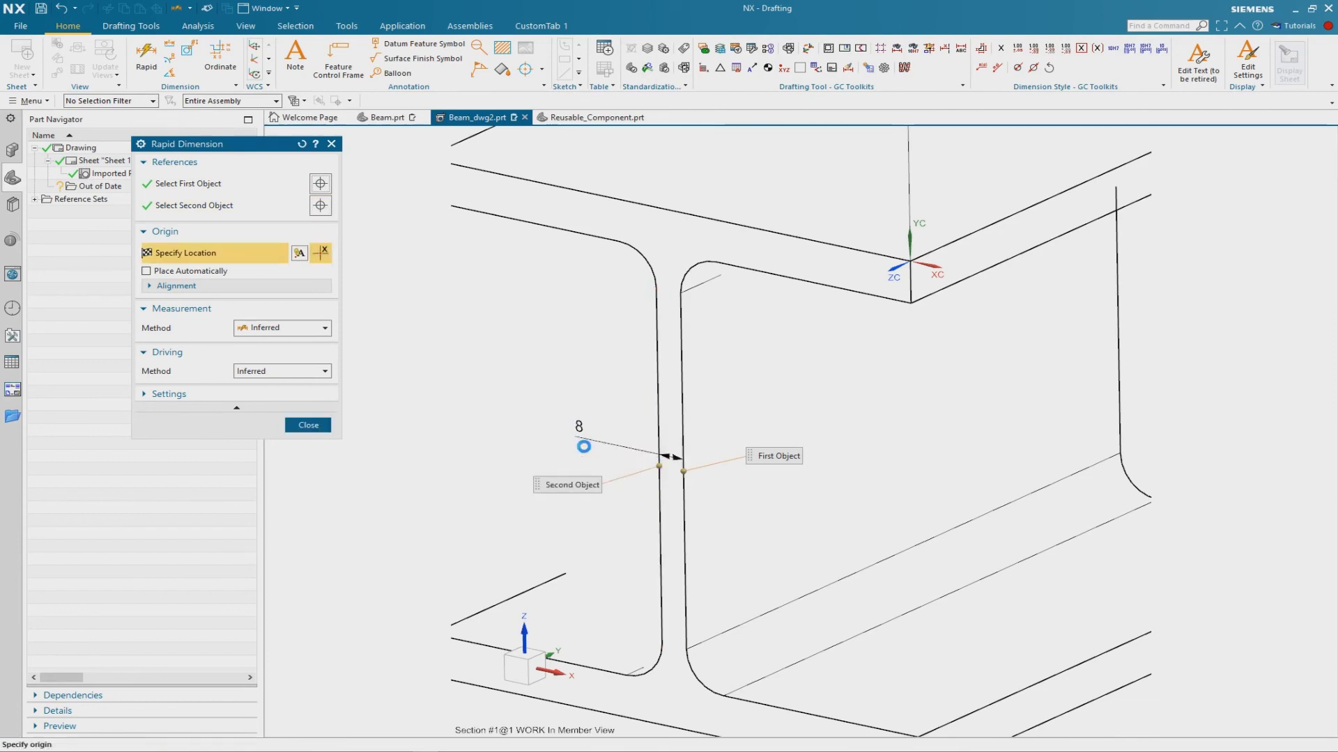
pyautogui.click(577, 426)
pyautogui.click(307, 425)
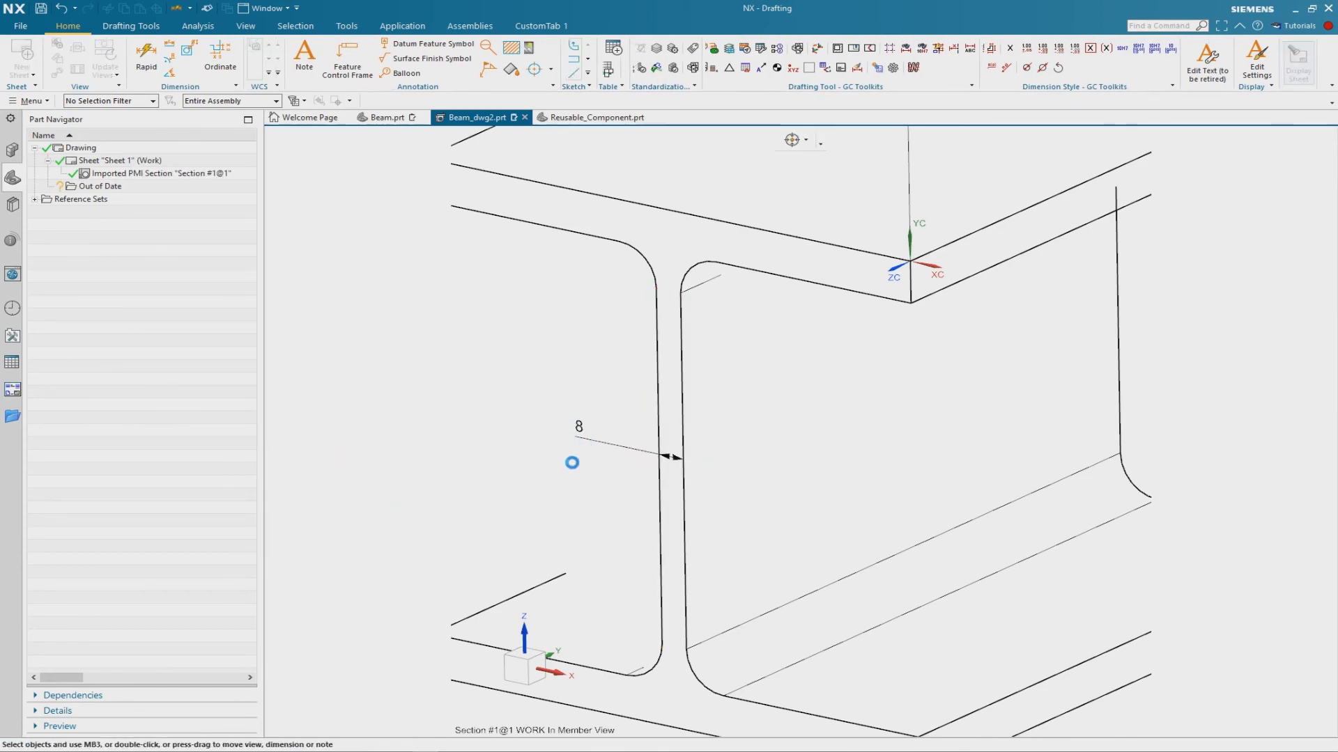
# - Reorient the WCS so that ZC points normal to the upper flange's long side face
pyautogui.hotkey('ctrl', 'f')
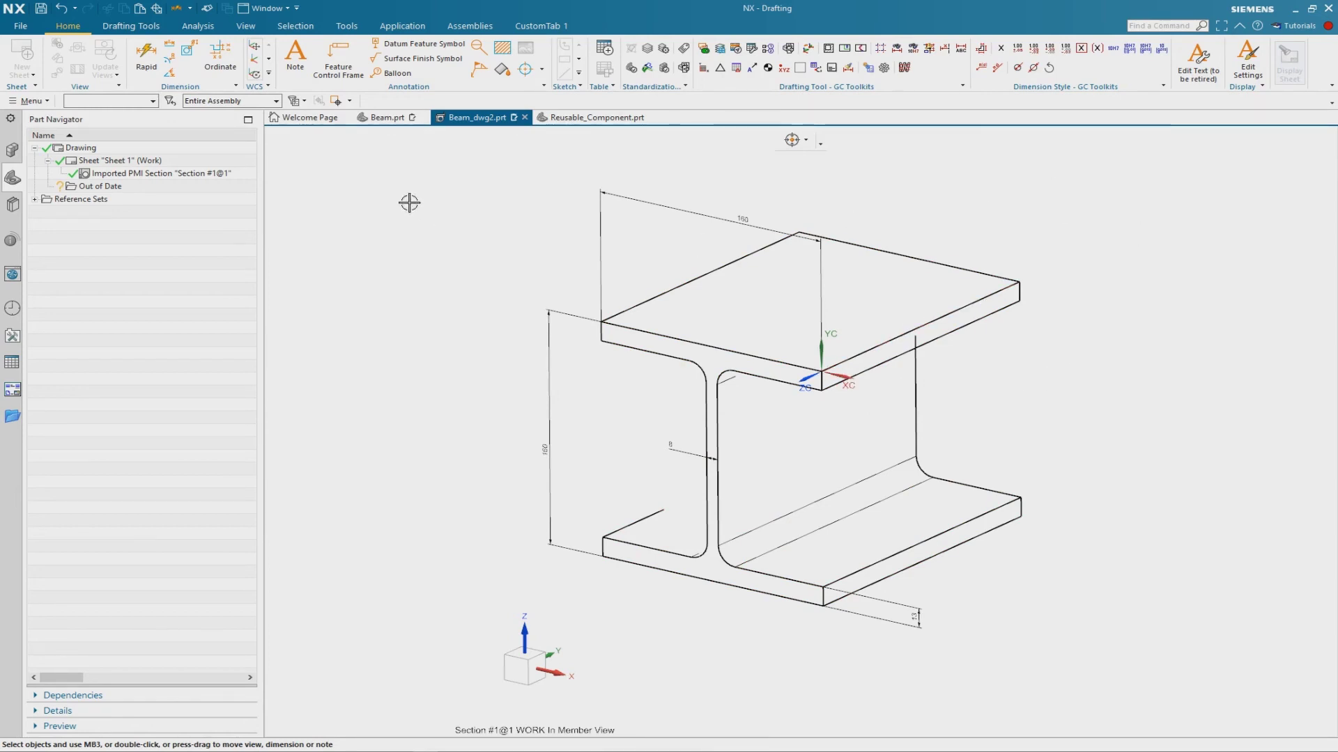
pyautogui.click(253, 47)
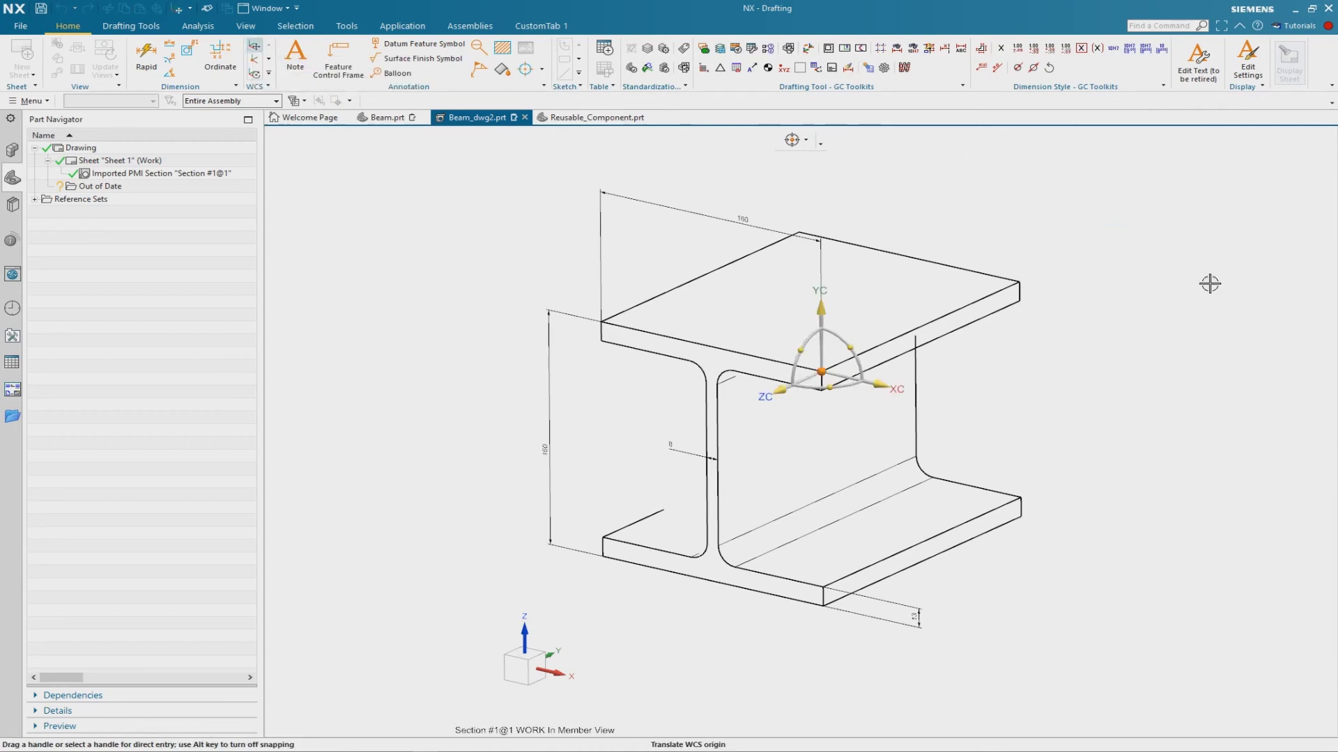
pyautogui.click(781, 391)
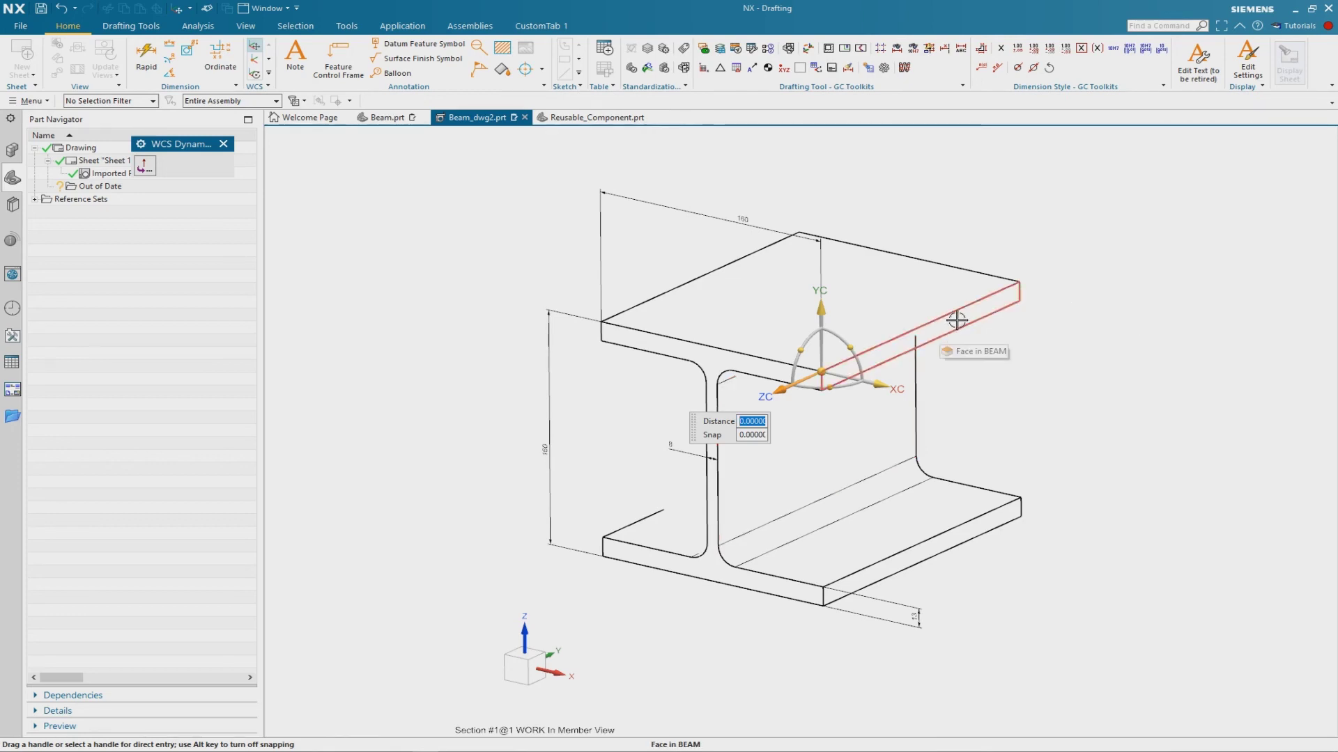
pyautogui.click(986, 310)
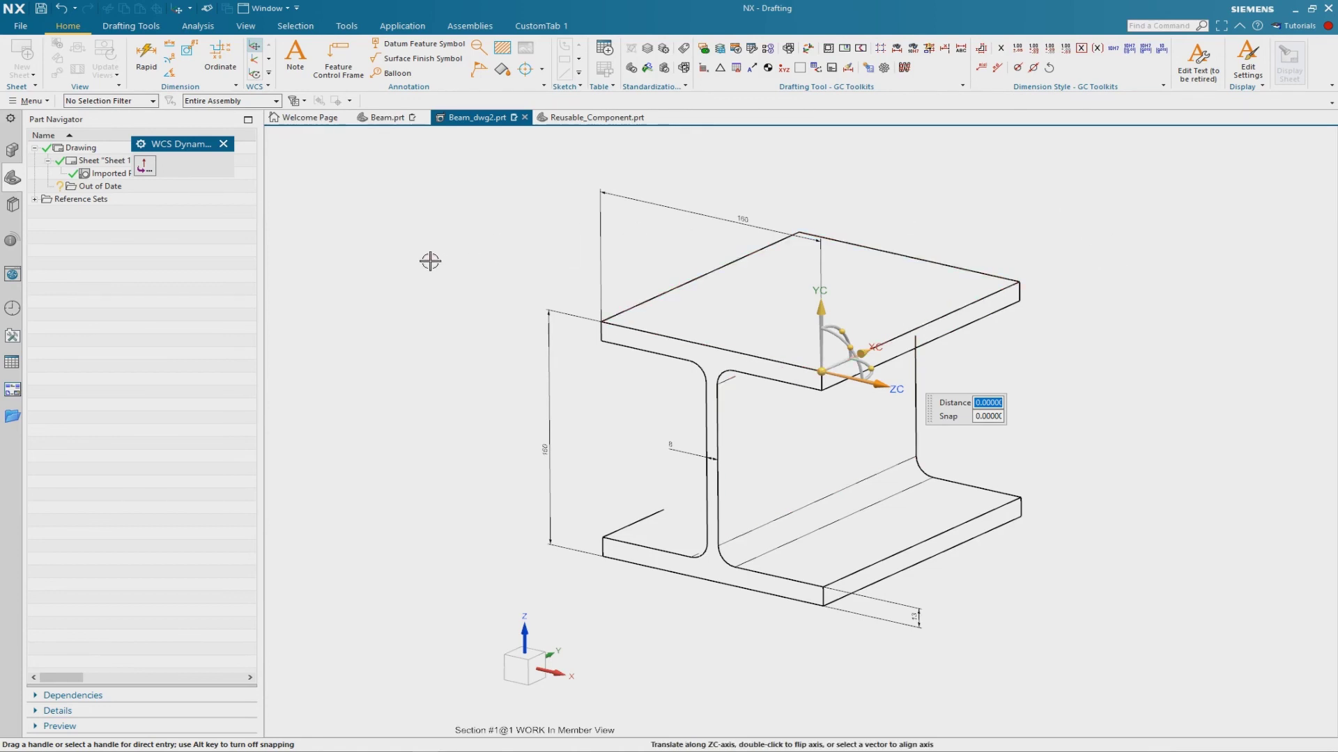
pyautogui.middleClick(515, 230)
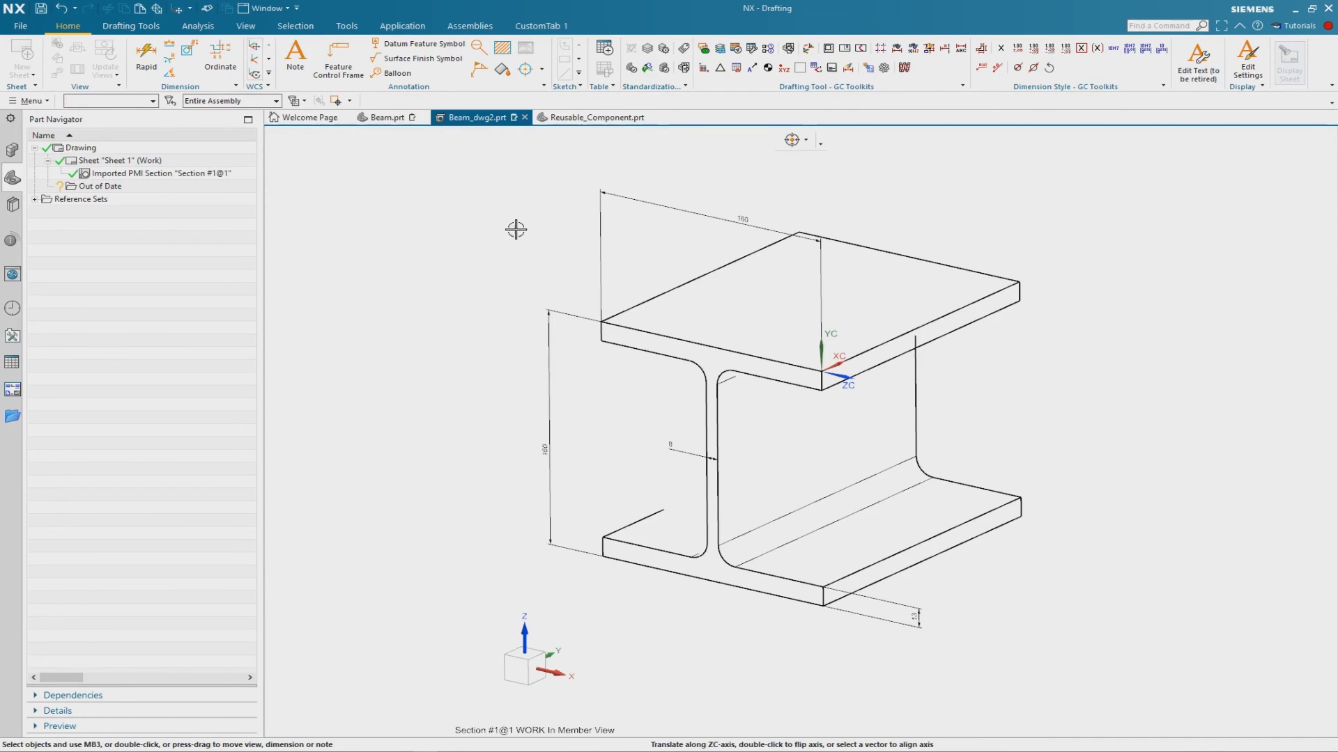
# - Dimension the beam's length above the upper flange's long edge and exit the expanded member view back to the sheet
pyautogui.click(146, 56)
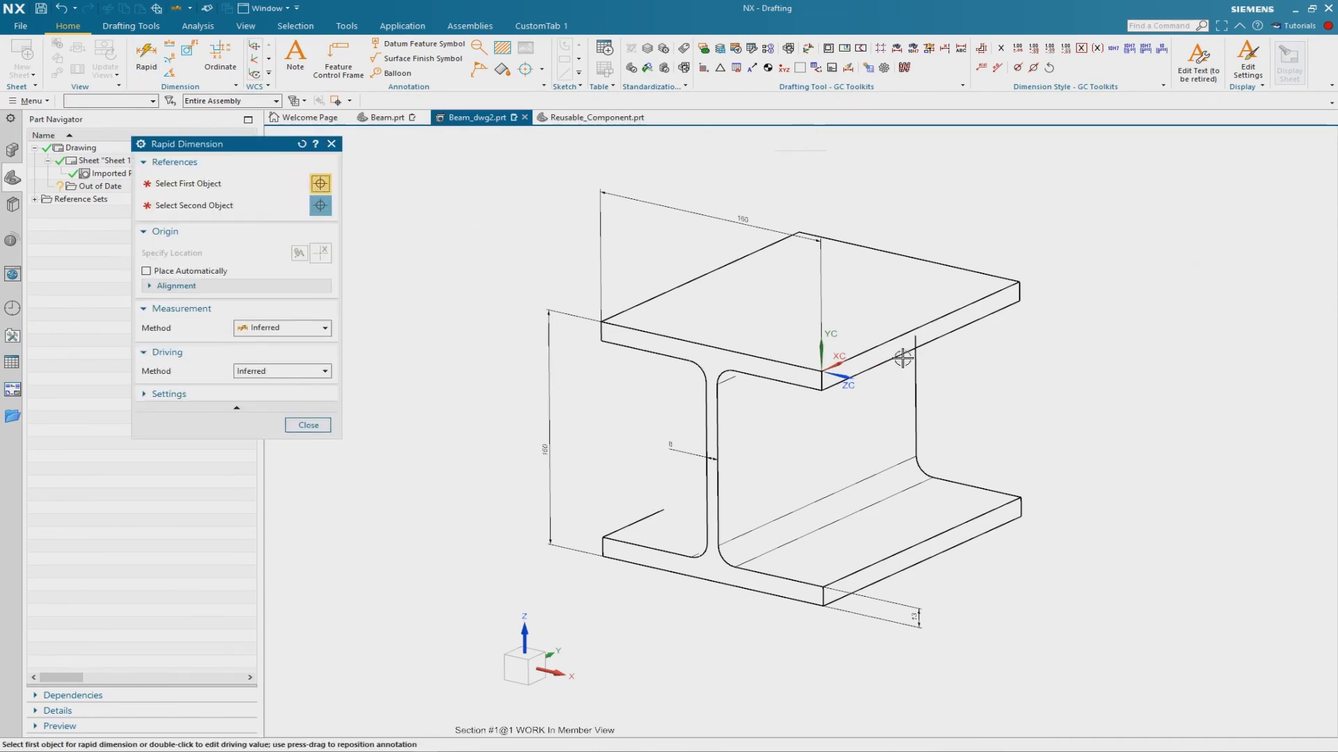
pyautogui.click(839, 359)
pyautogui.click(1038, 279)
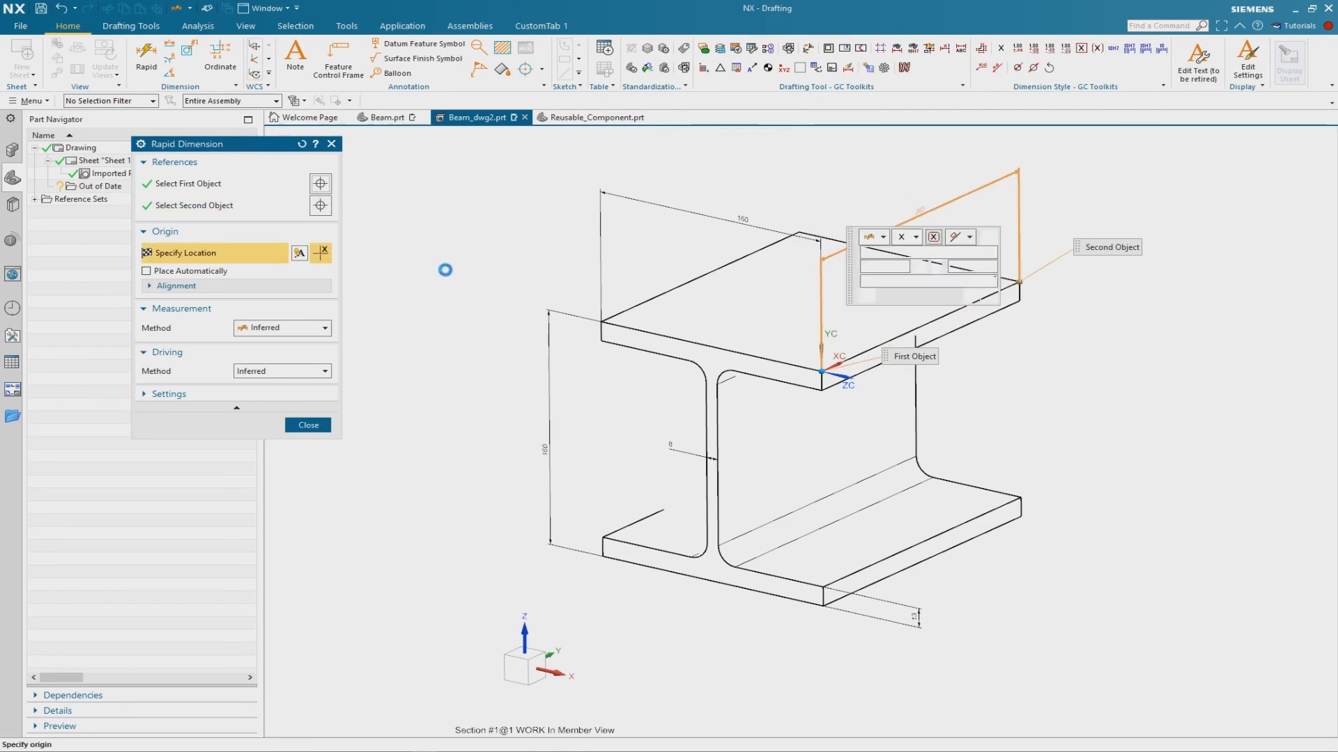
pyautogui.click(308, 425)
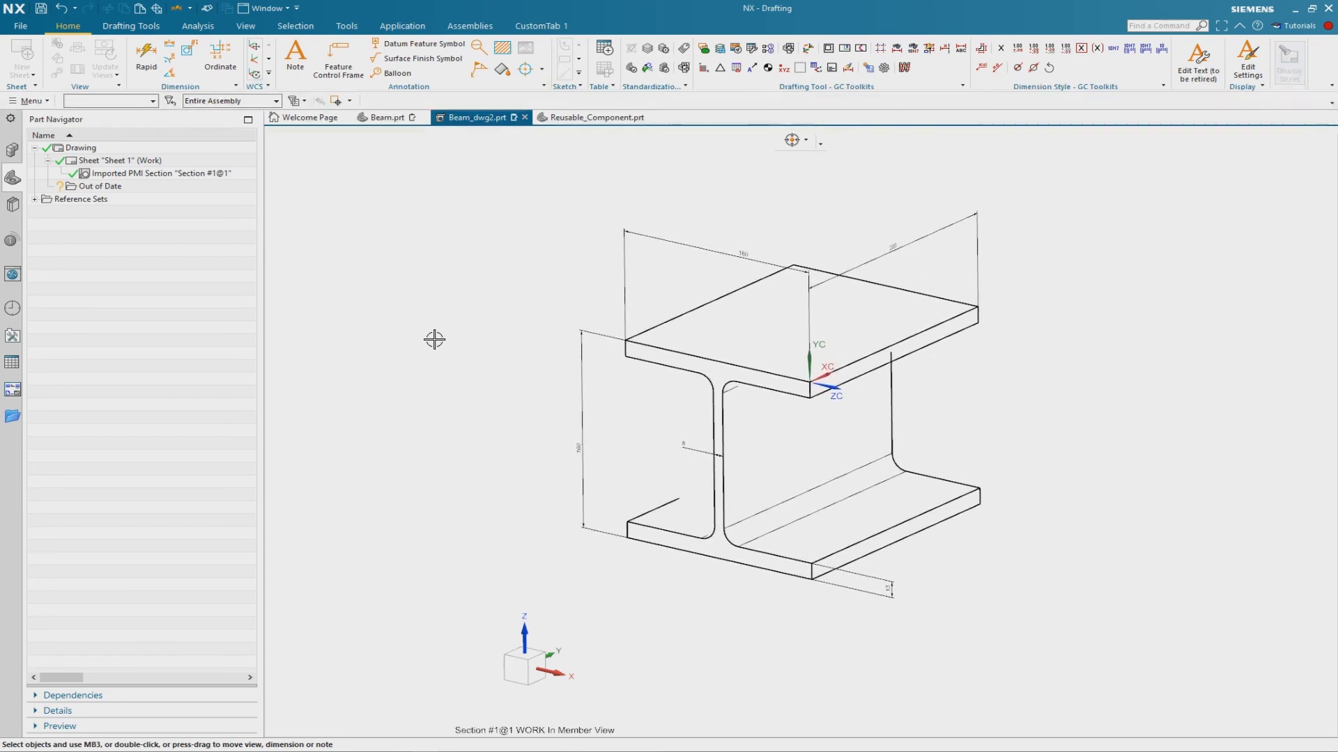
pyautogui.rightClick(230, 176)
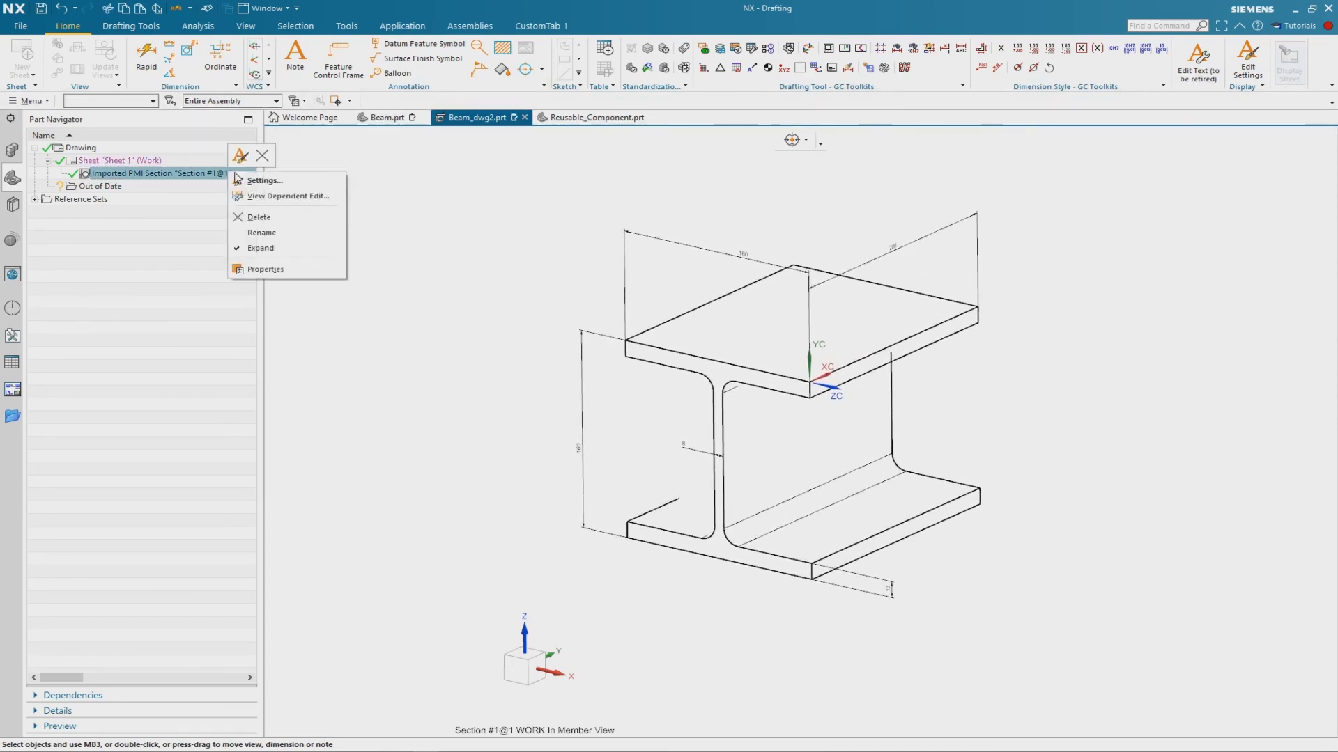
pyautogui.click(310, 249)
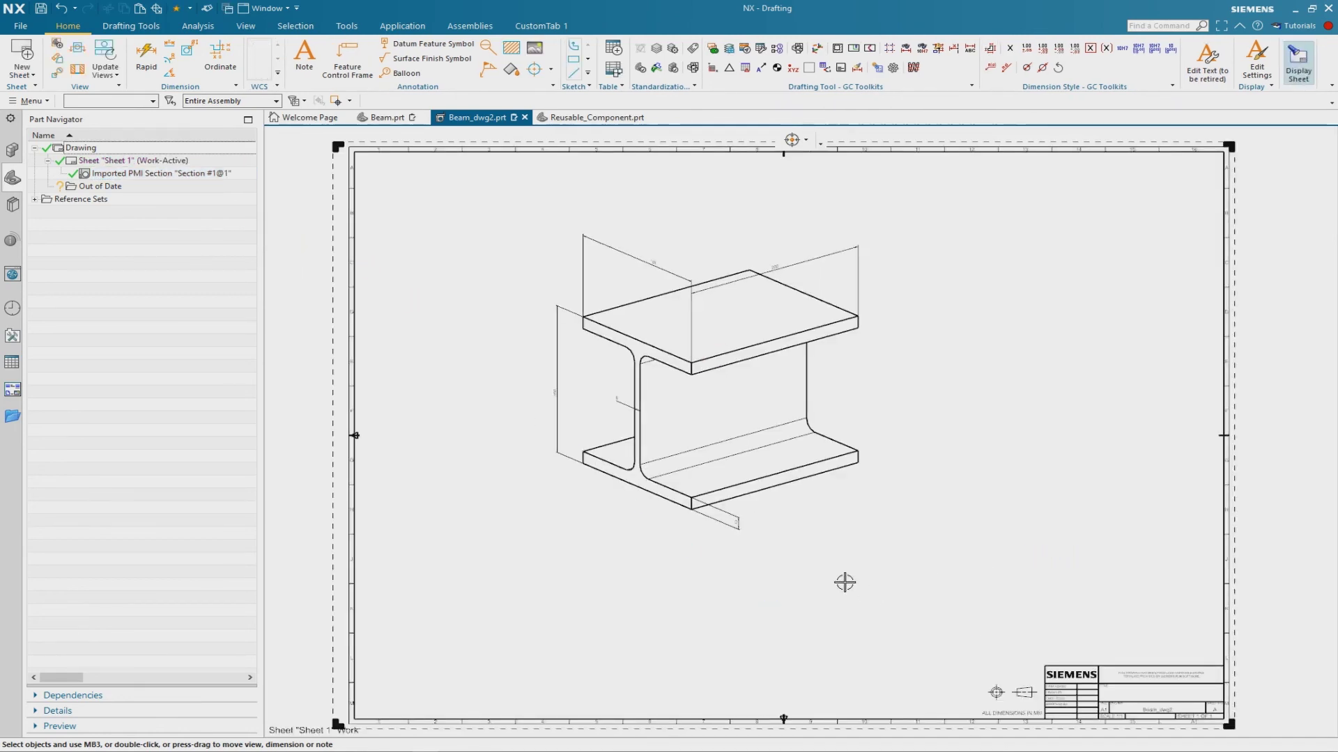
# - Override the text of the upper flange's width dimension with "w"
pyautogui.scroll(2, 721, 428)
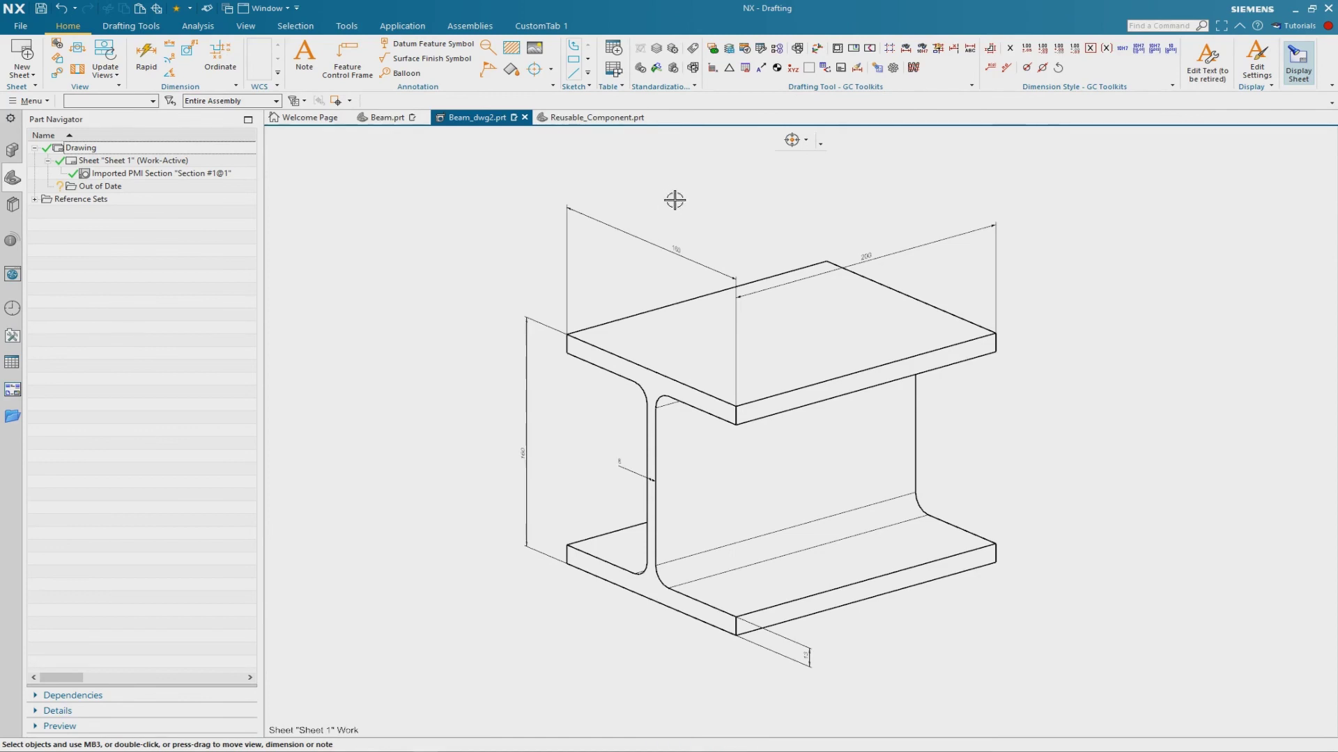
pyautogui.scroll(2, 662, 197)
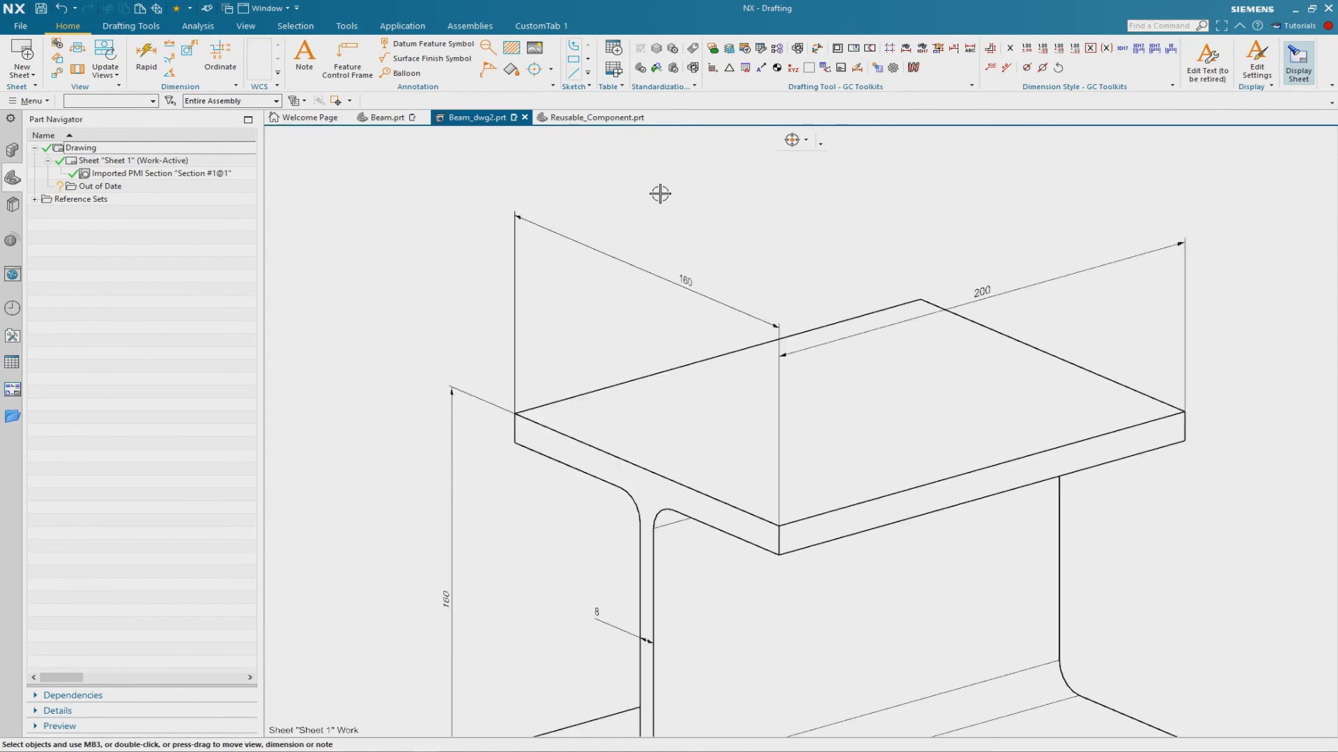
pyautogui.click(689, 282)
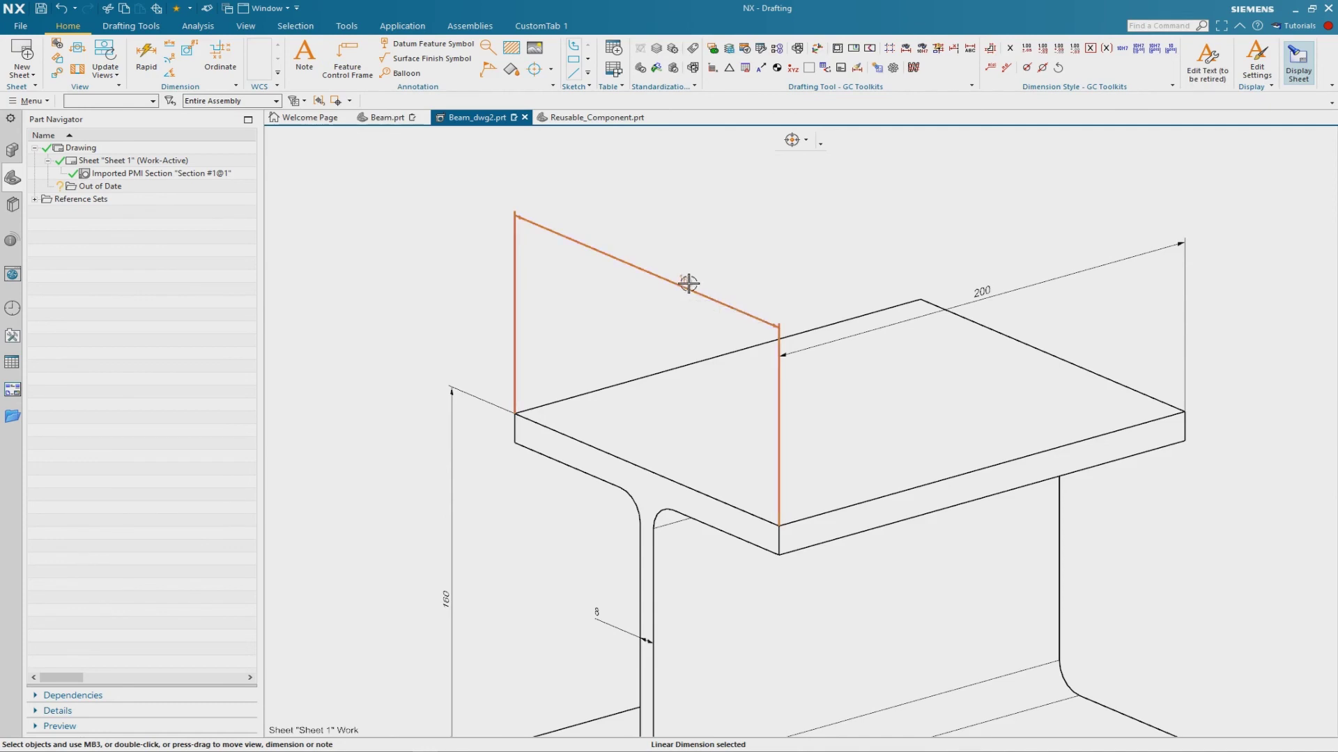
pyautogui.rightClick(690, 285)
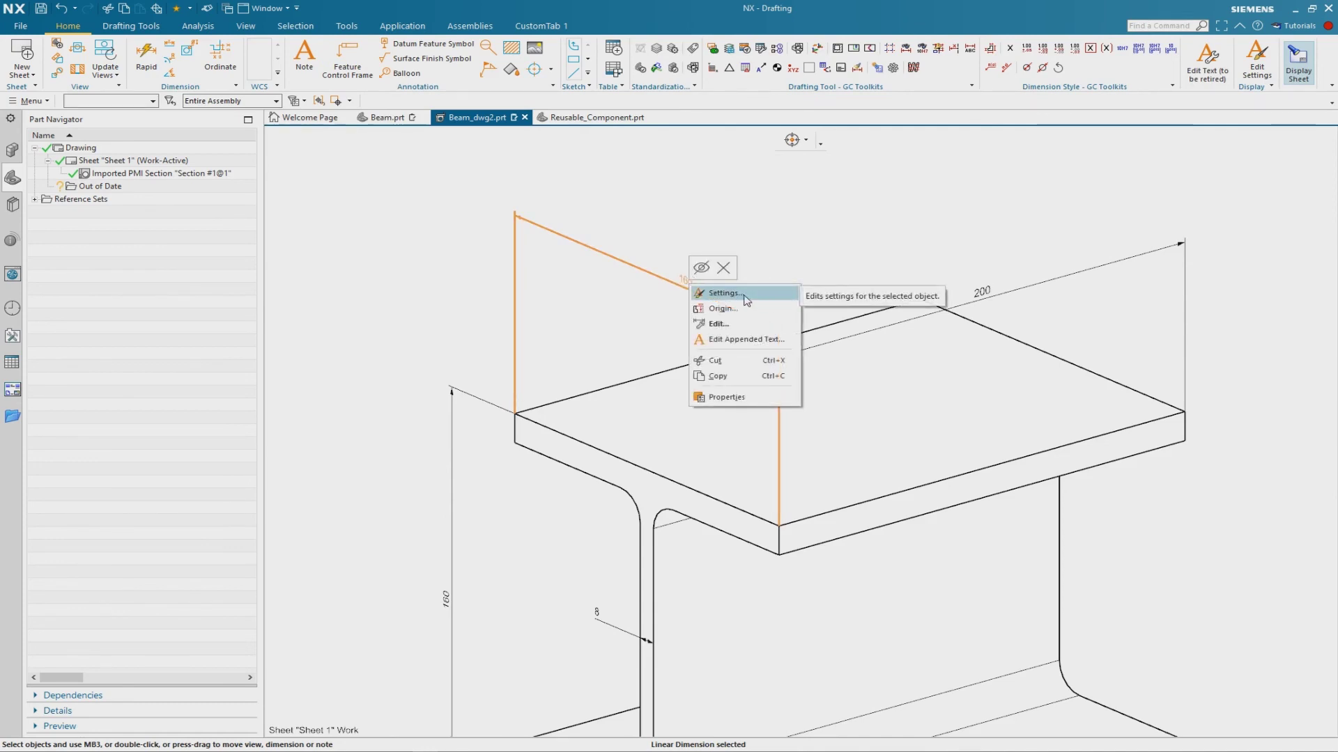
pyautogui.click(766, 298)
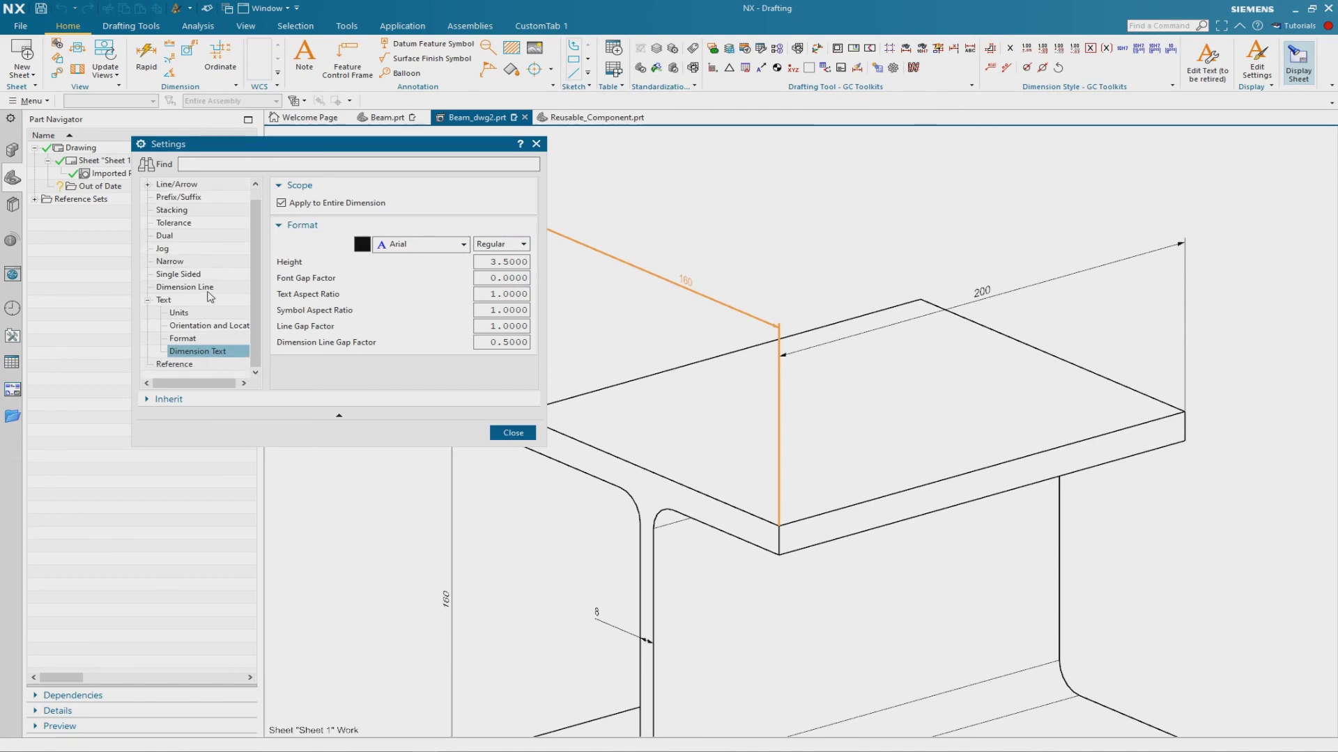
pyautogui.click(183, 338)
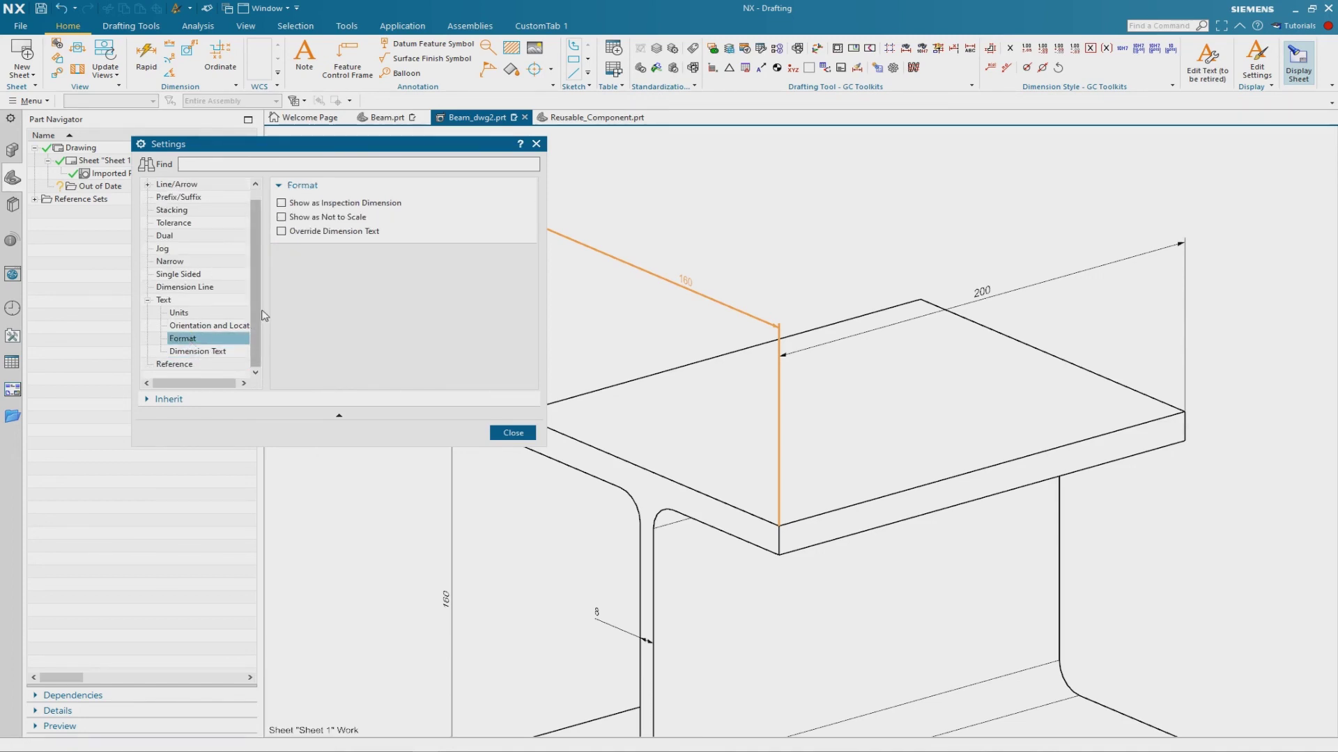
pyautogui.click(282, 232)
pyautogui.doubleClick(288, 246)
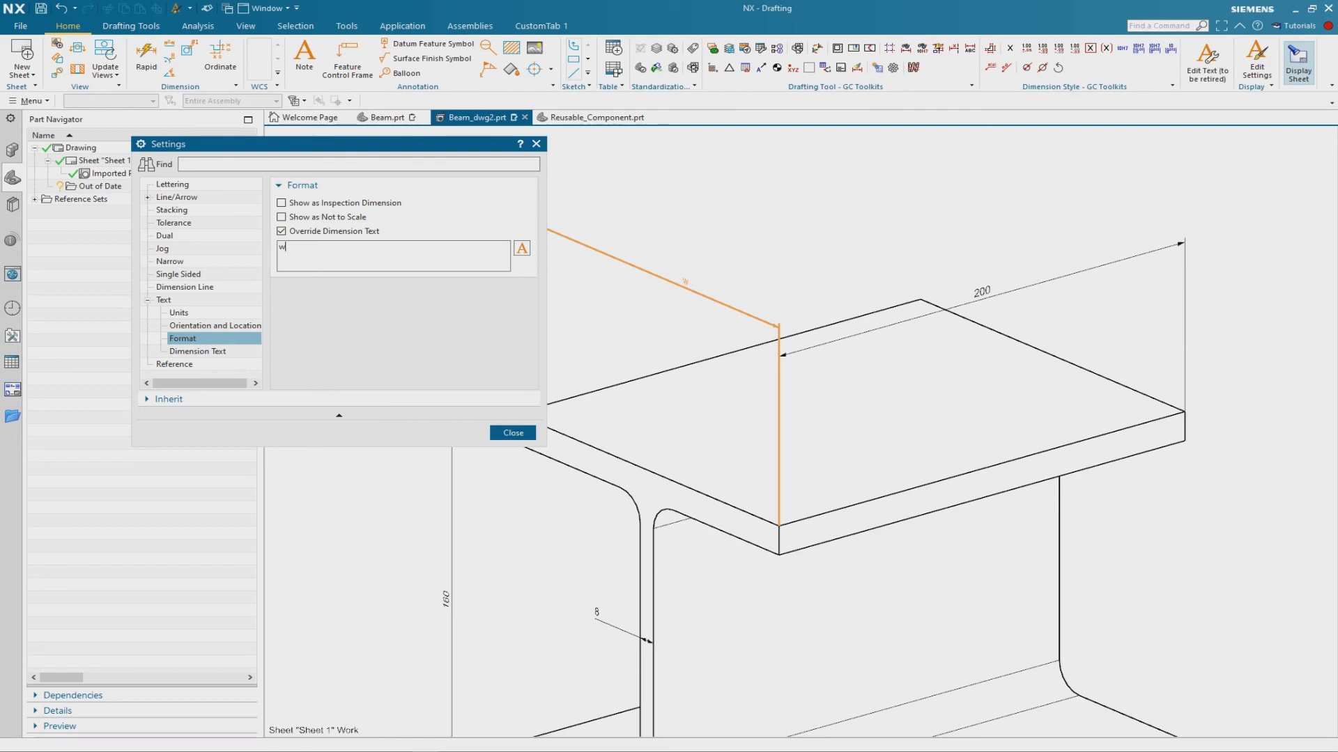
pyautogui.click(512, 432)
# - Override the text of the overall beam height dimension with "h"
pyautogui.scroll(-5, 460, 219)
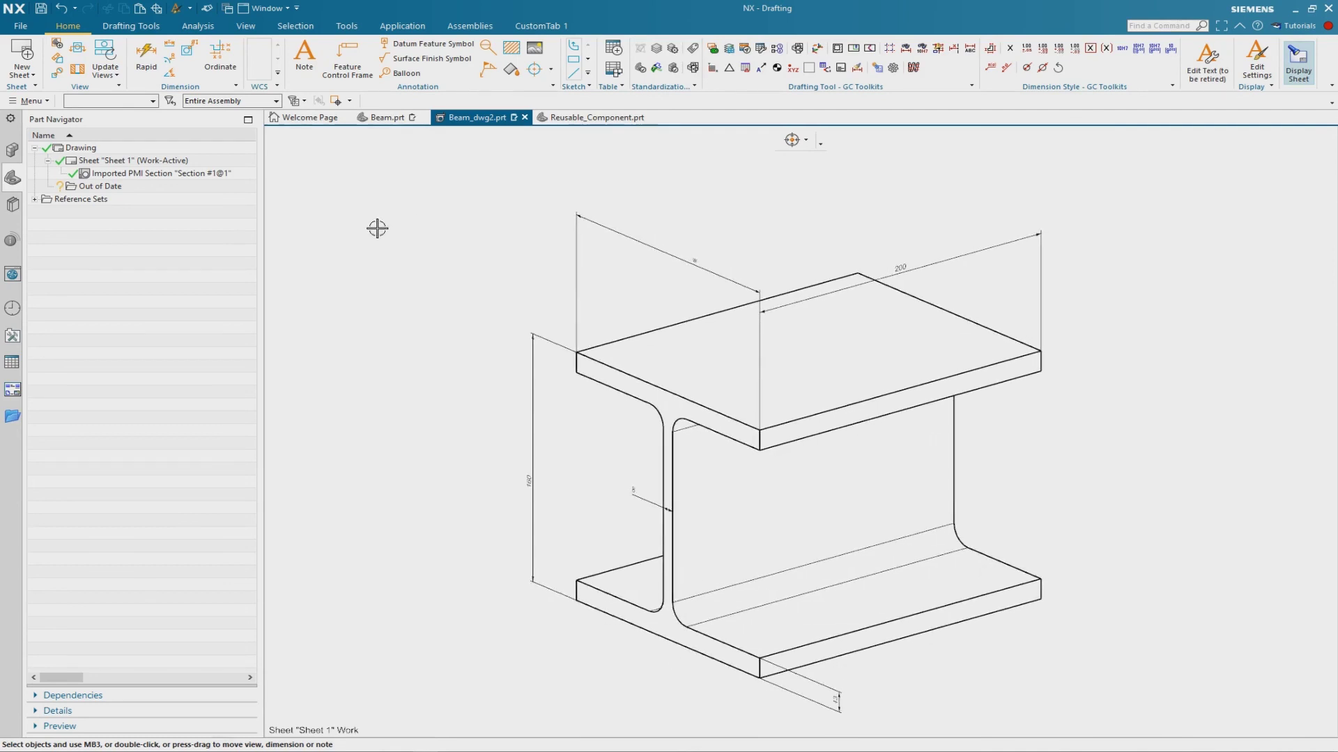
pyautogui.rightClick(532, 352)
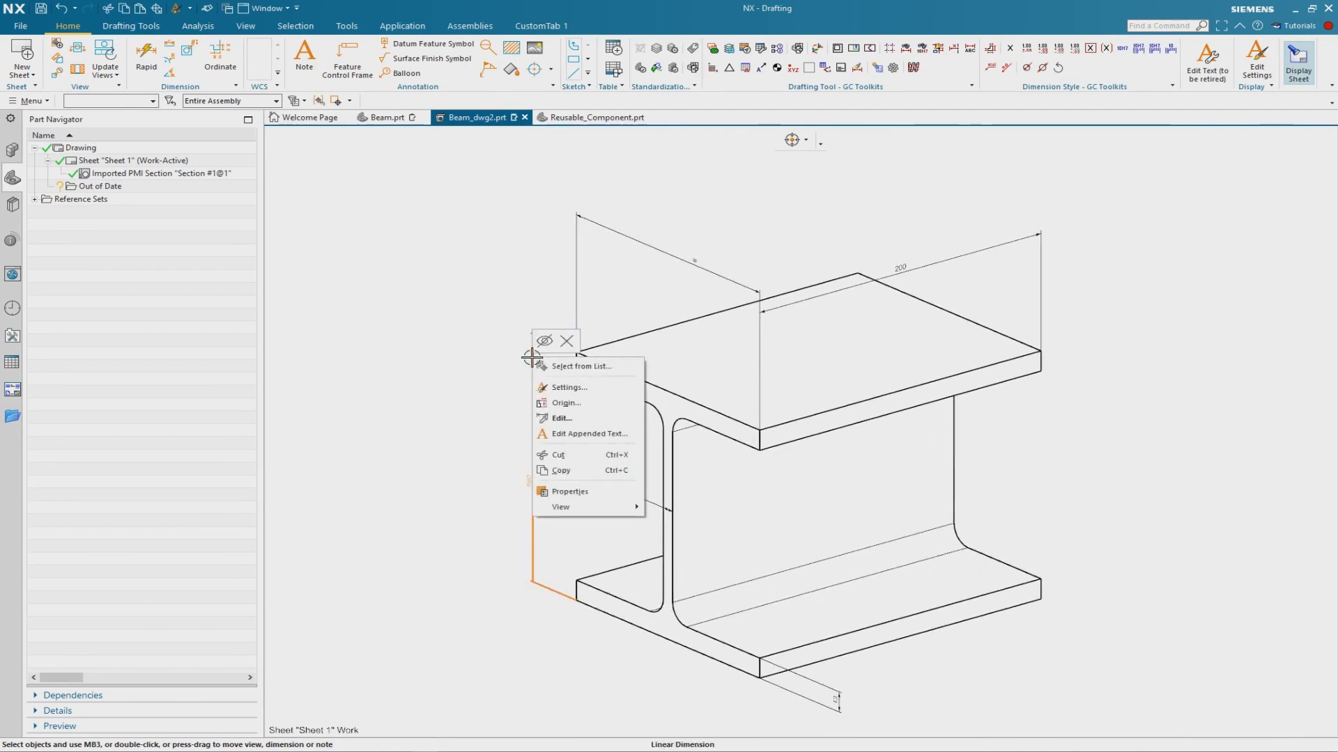
pyautogui.click(560, 388)
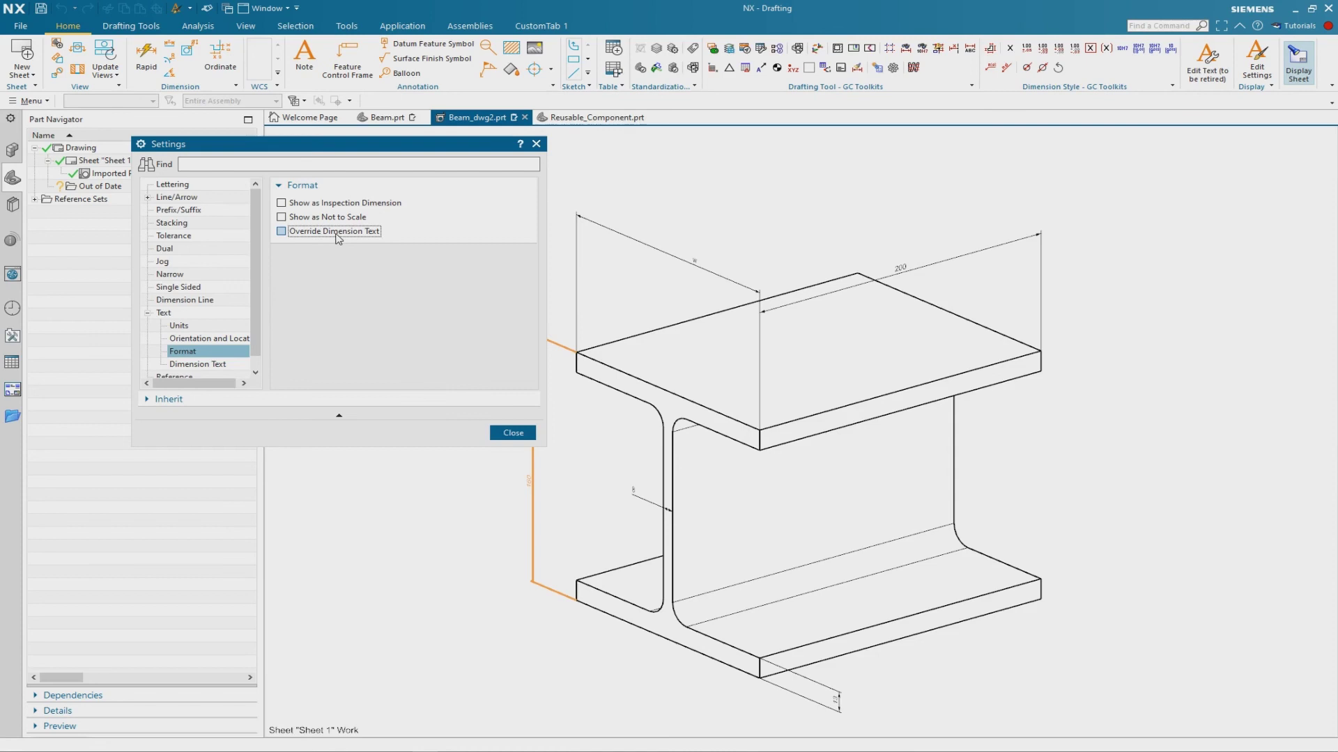
pyautogui.click(336, 233)
pyautogui.doubleClick(294, 249)
pyautogui.write('h')
pyautogui.click(512, 431)
# - Override the text of the web thickness dimension with "s"
pyautogui.rightClick(641, 483)
pyautogui.click(665, 515)
pyautogui.click(282, 231)
pyautogui.doubleClick(279, 248)
pyautogui.write('t')
pyautogui.click(513, 433)
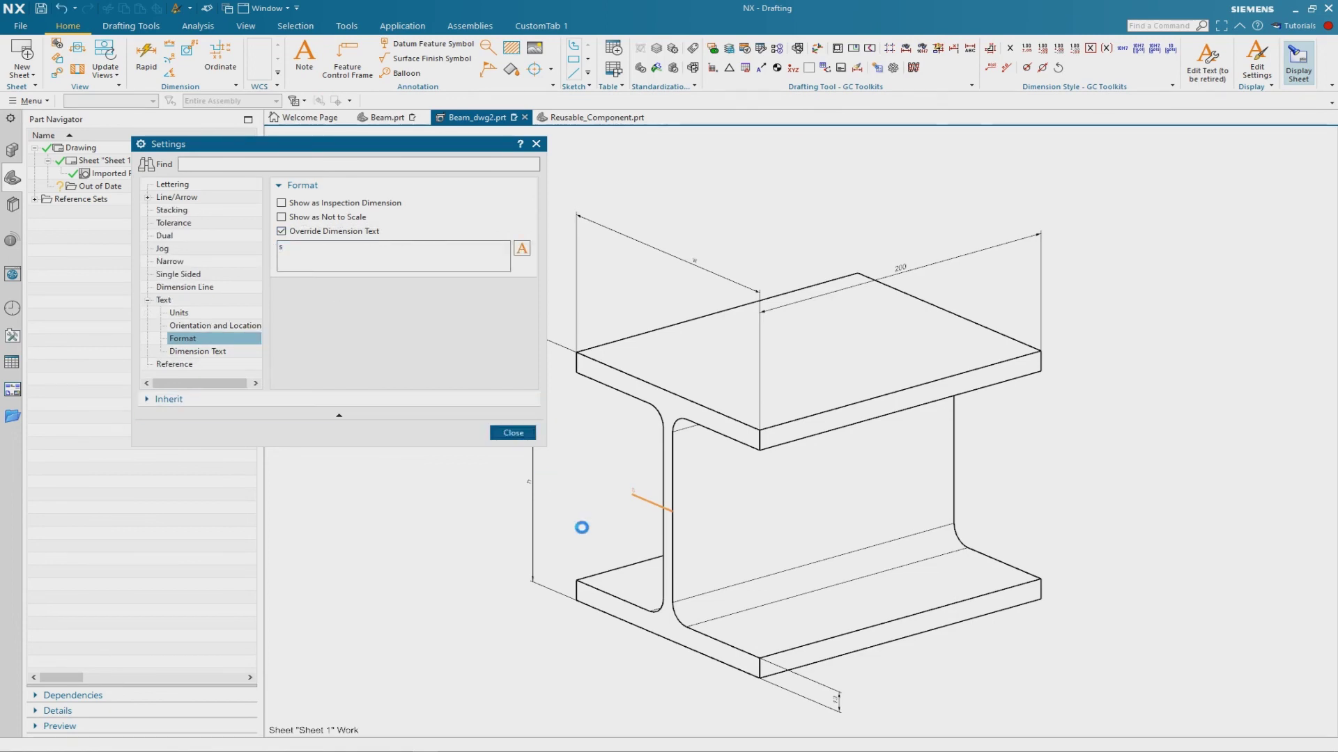
# - Override the text of the lower flange's thickness dimension with "t"
pyautogui.rightClick(824, 694)
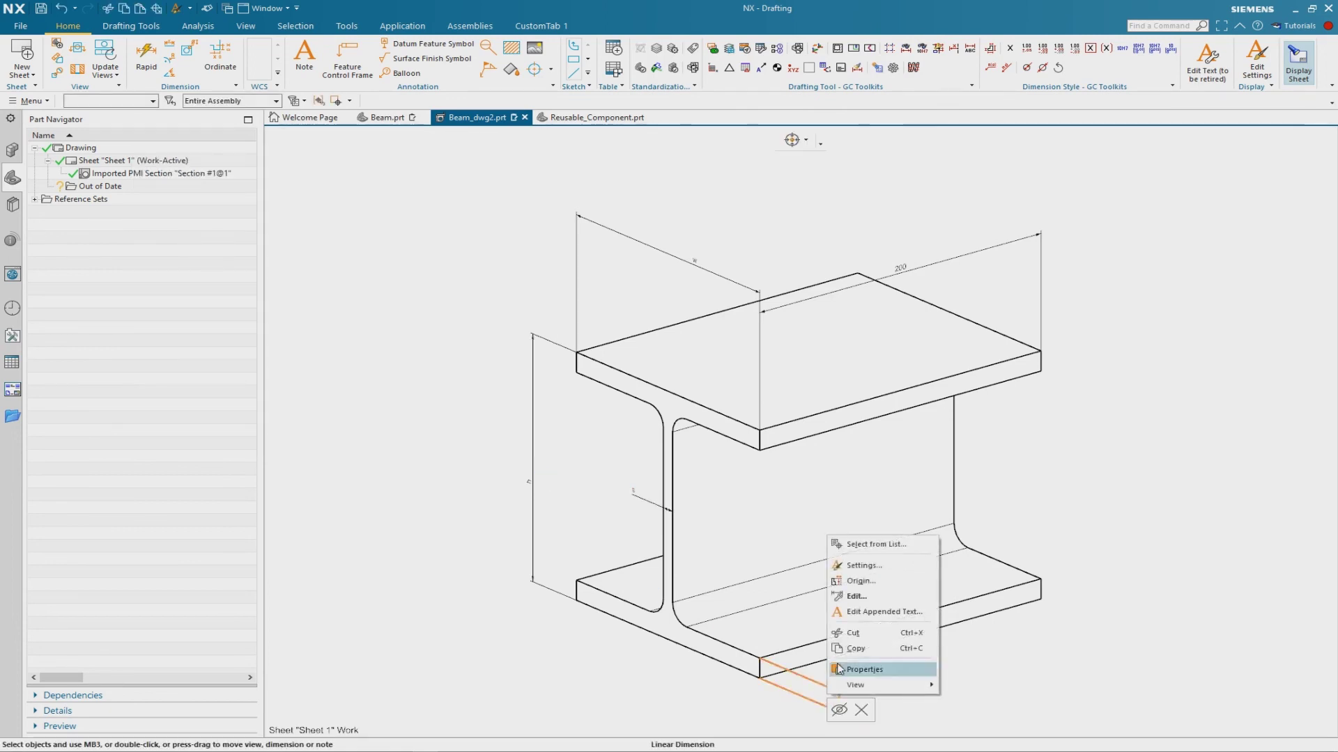
pyautogui.click(857, 565)
pyautogui.click(334, 231)
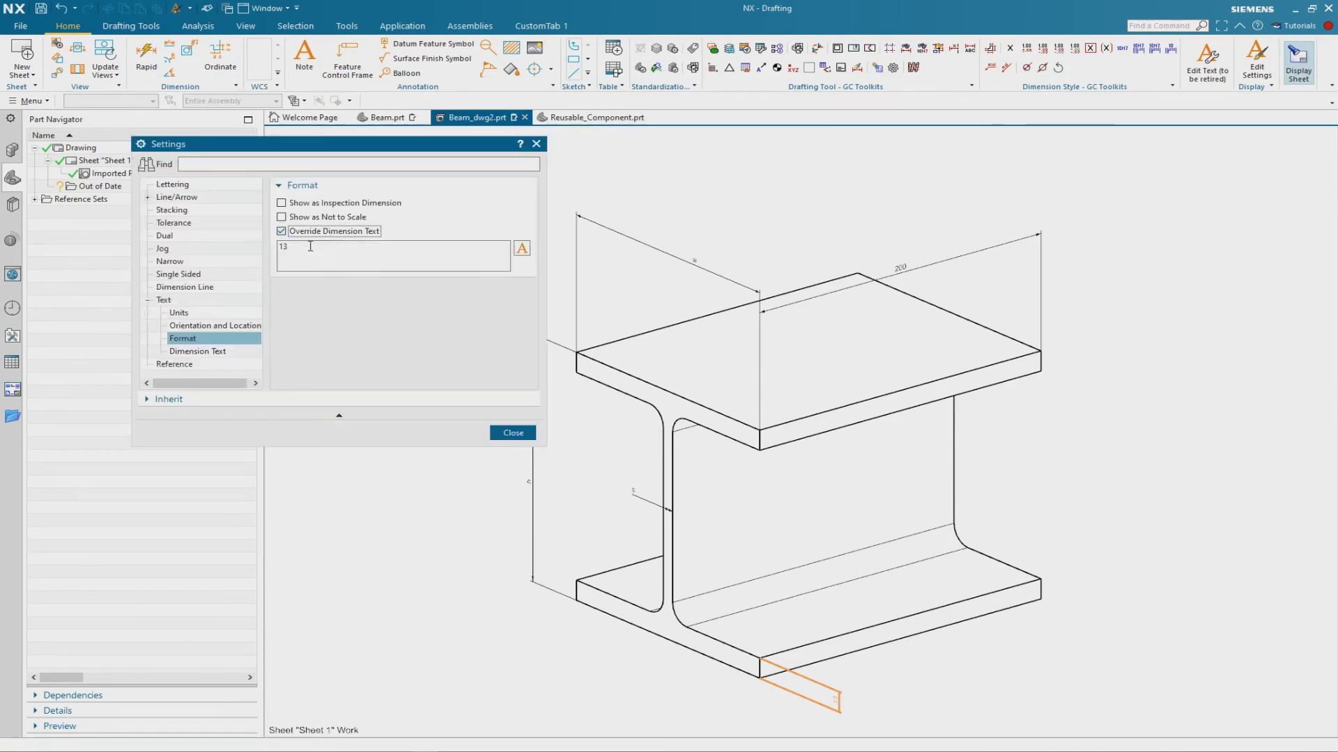
pyautogui.write('t')
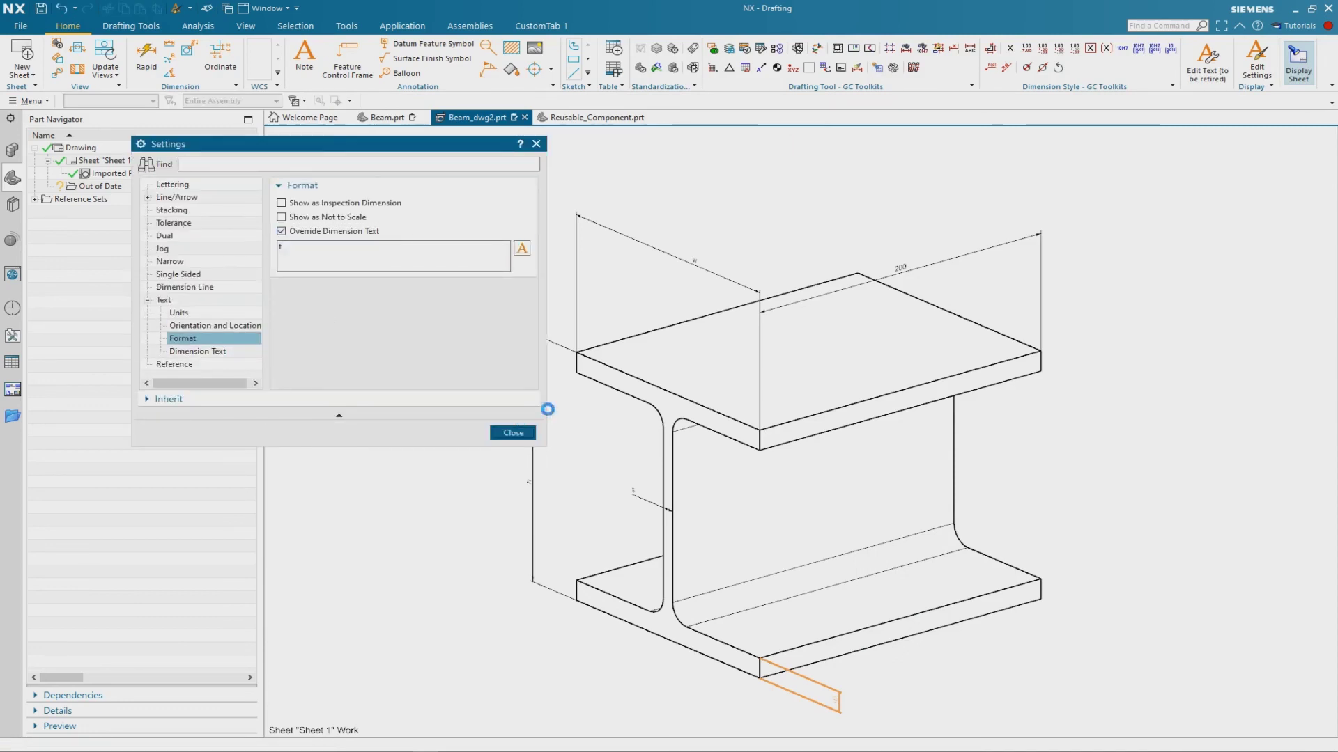
pyautogui.middleClick(547, 407)
# - Override the text of the beam's length dimension with "length"
pyautogui.rightClick(932, 259)
pyautogui.click(978, 293)
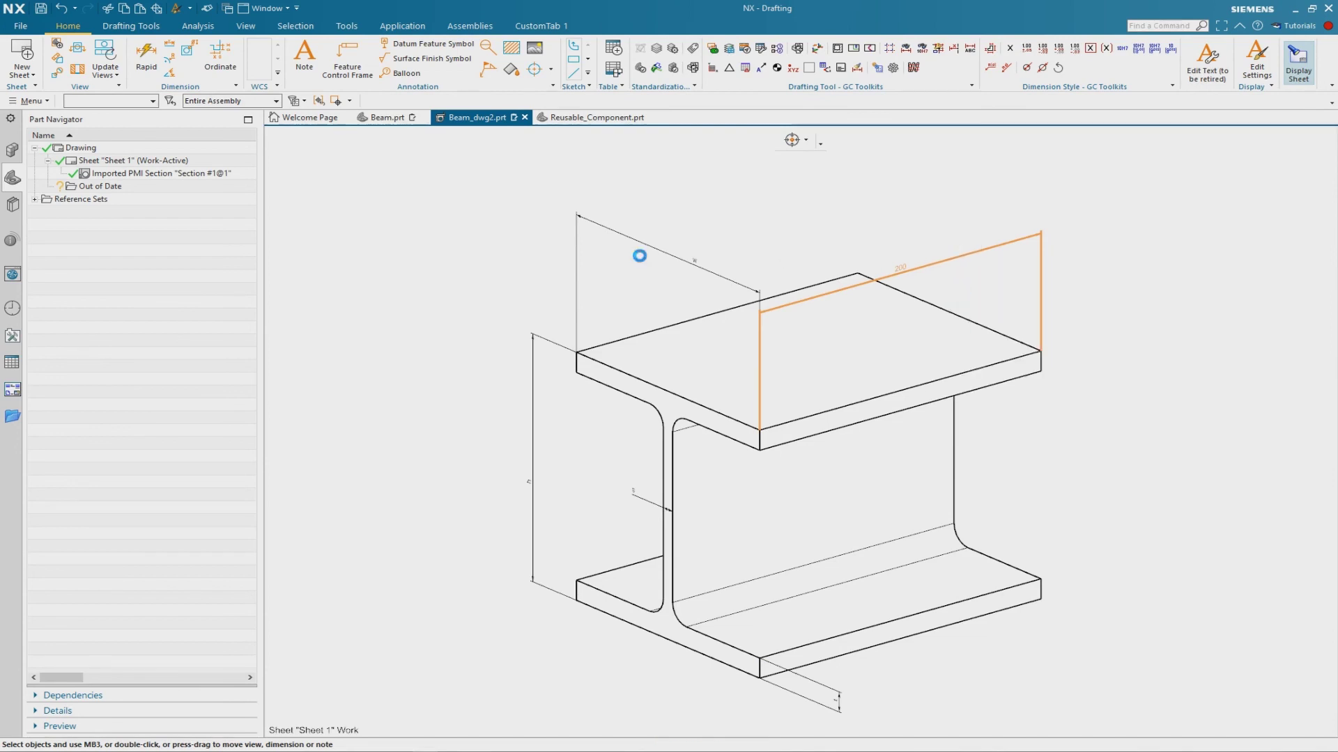
pyautogui.doubleClick(304, 245)
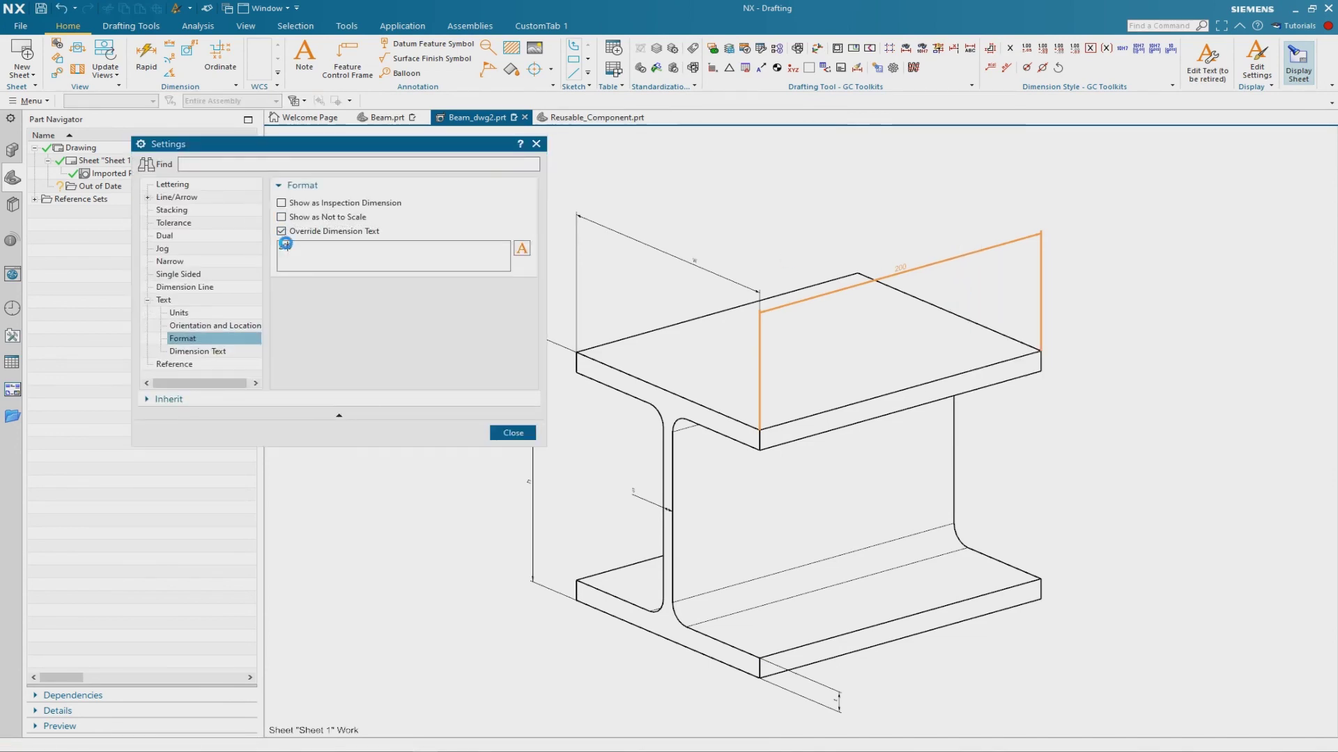
pyautogui.write('length')
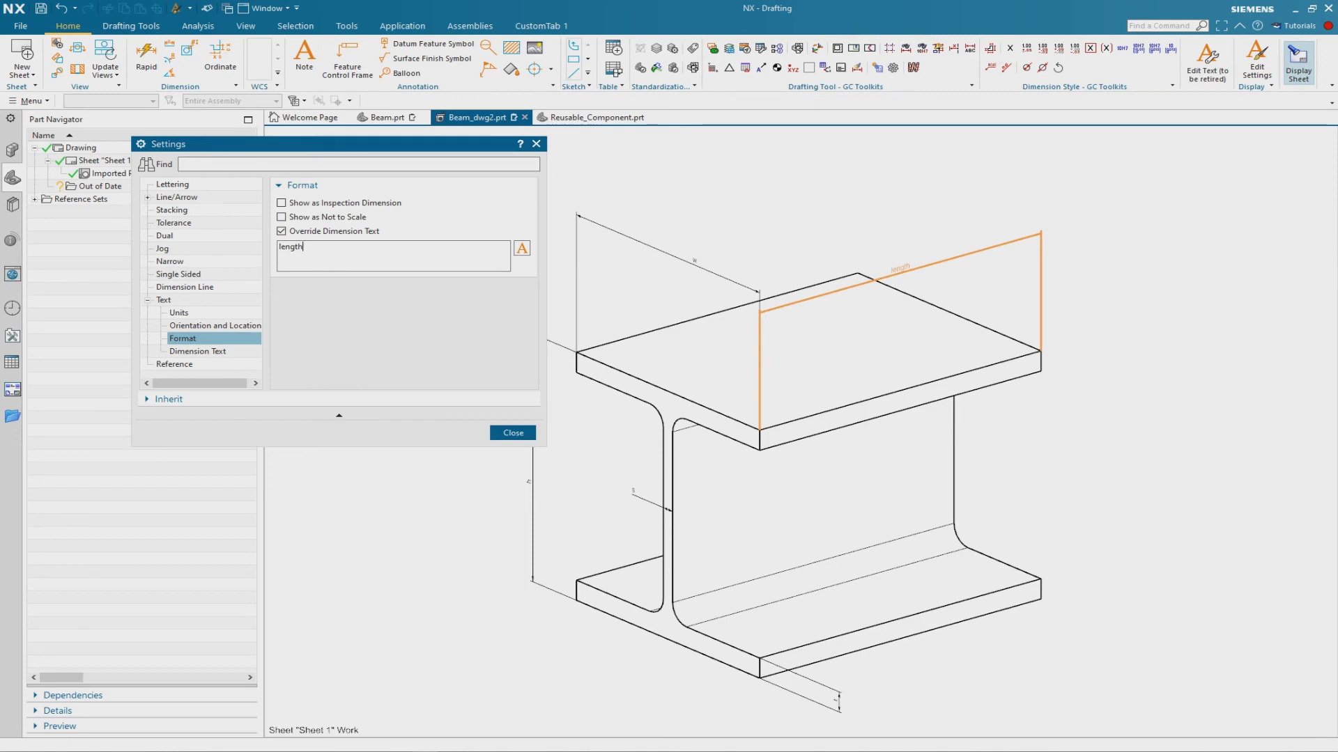
pyautogui.click(513, 433)
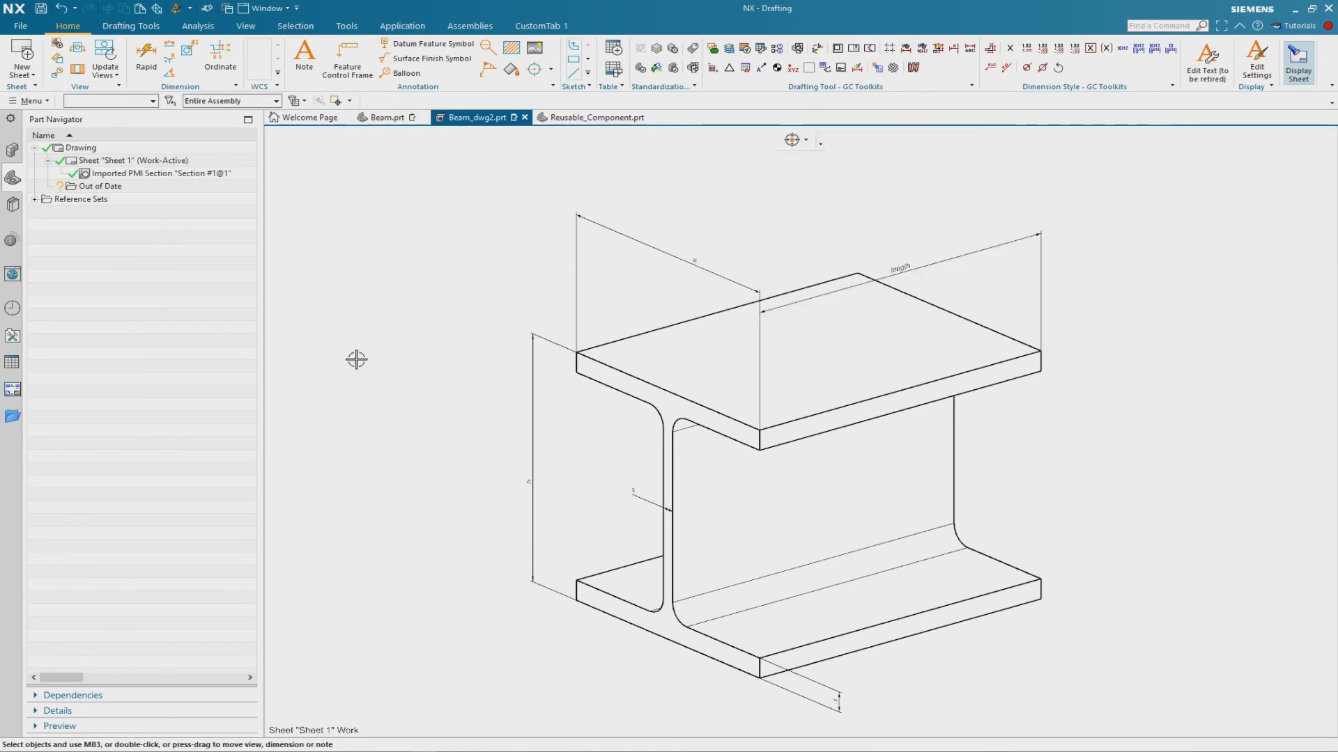
# - Move the width and length dimensions down closer to the upper flange
pyautogui.moveTo(697, 262); pyautogui.dragTo(669, 299)
pyautogui.moveTo(896, 262); pyautogui.dragTo(835, 318)
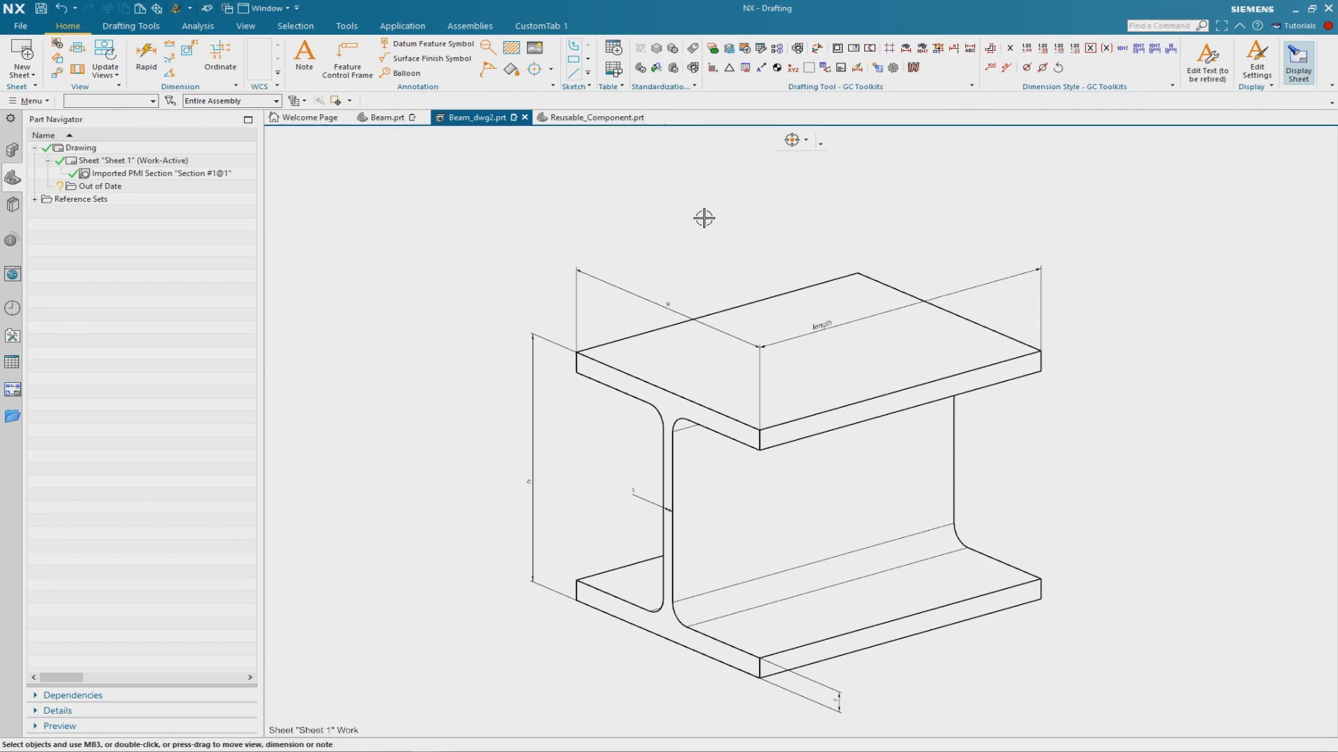
# - Set the dimension text height to 20 for all five beam dimensions together
pyautogui.scroll(-1, 698, 215)
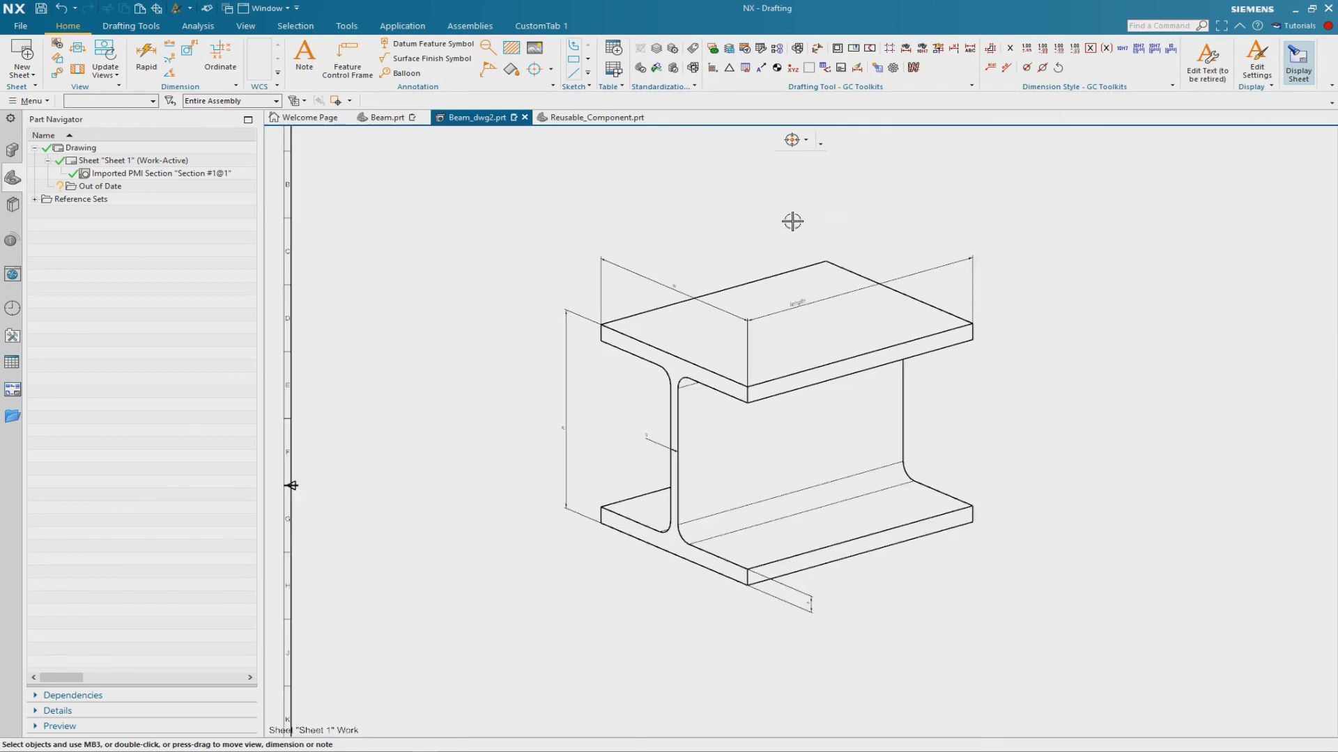
pyautogui.click(616, 263)
pyautogui.click(567, 312)
pyautogui.click(649, 444)
pyautogui.click(794, 599)
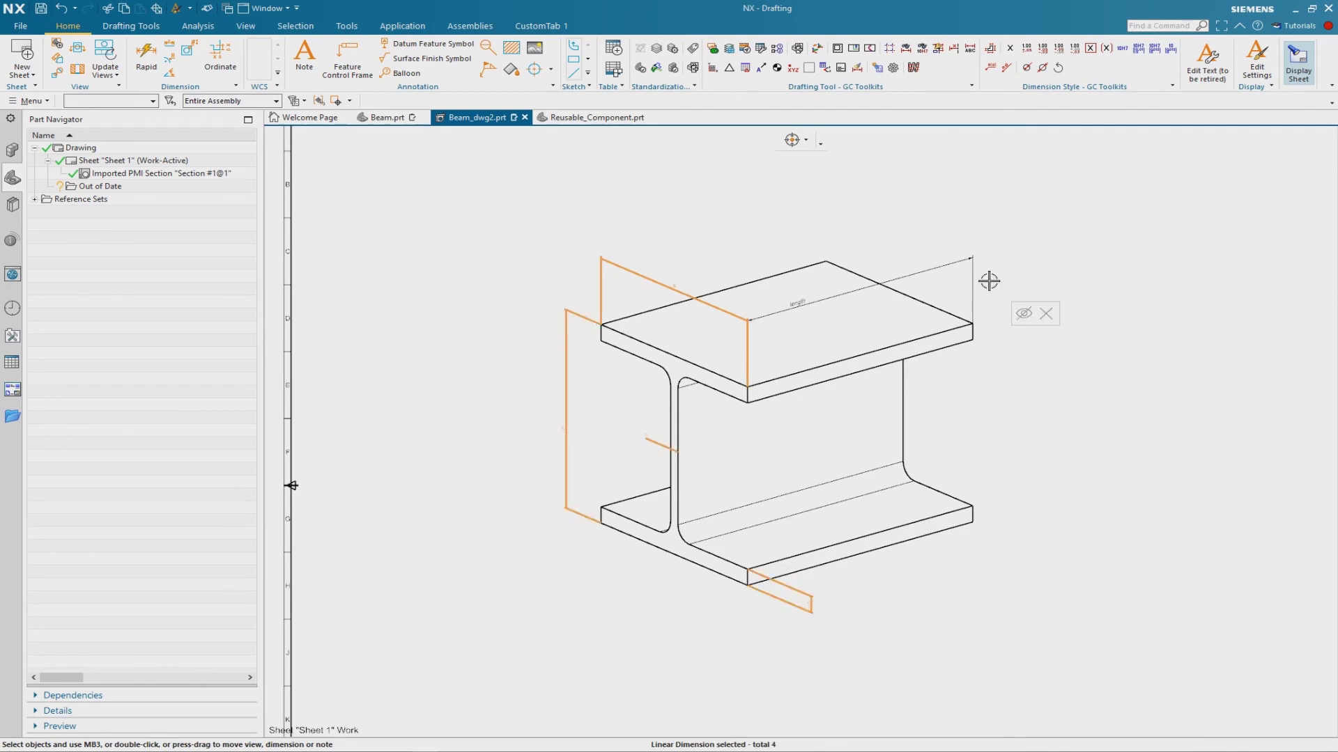
pyautogui.click(974, 260)
pyautogui.rightClick(977, 264)
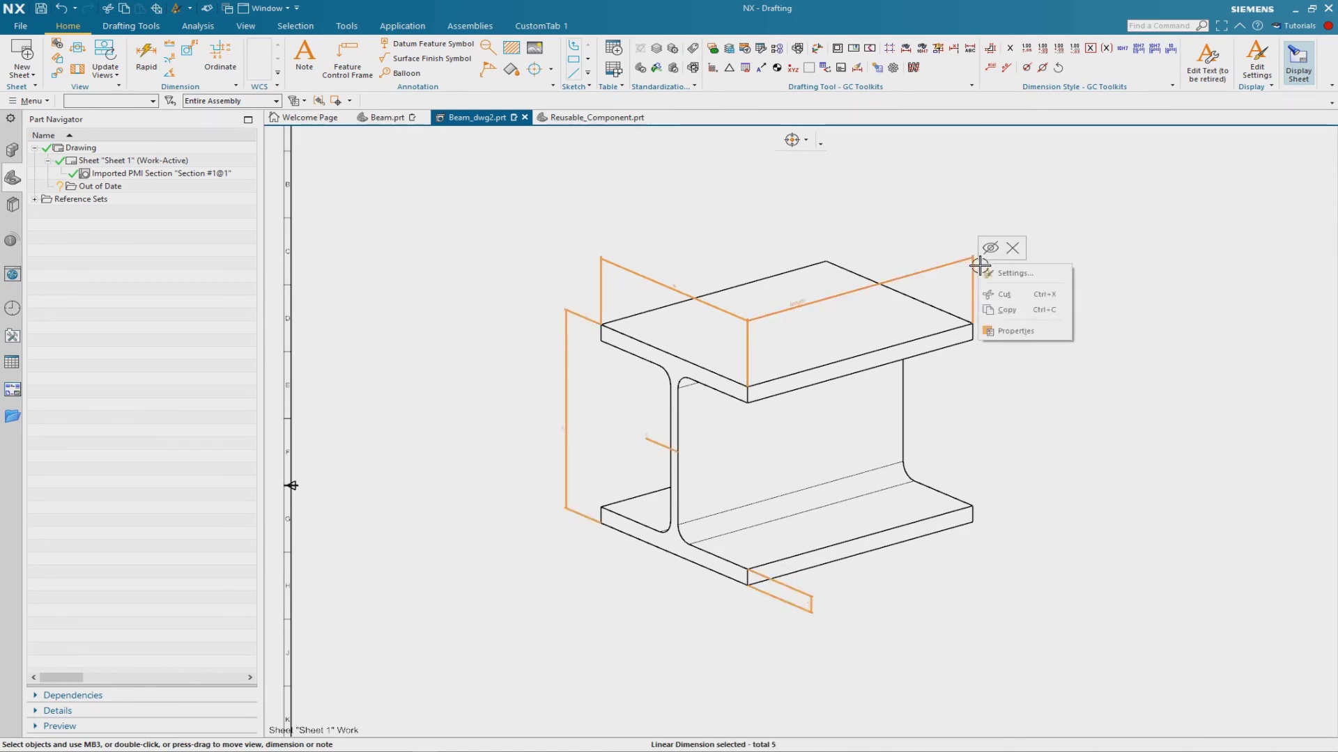
pyautogui.click(1015, 274)
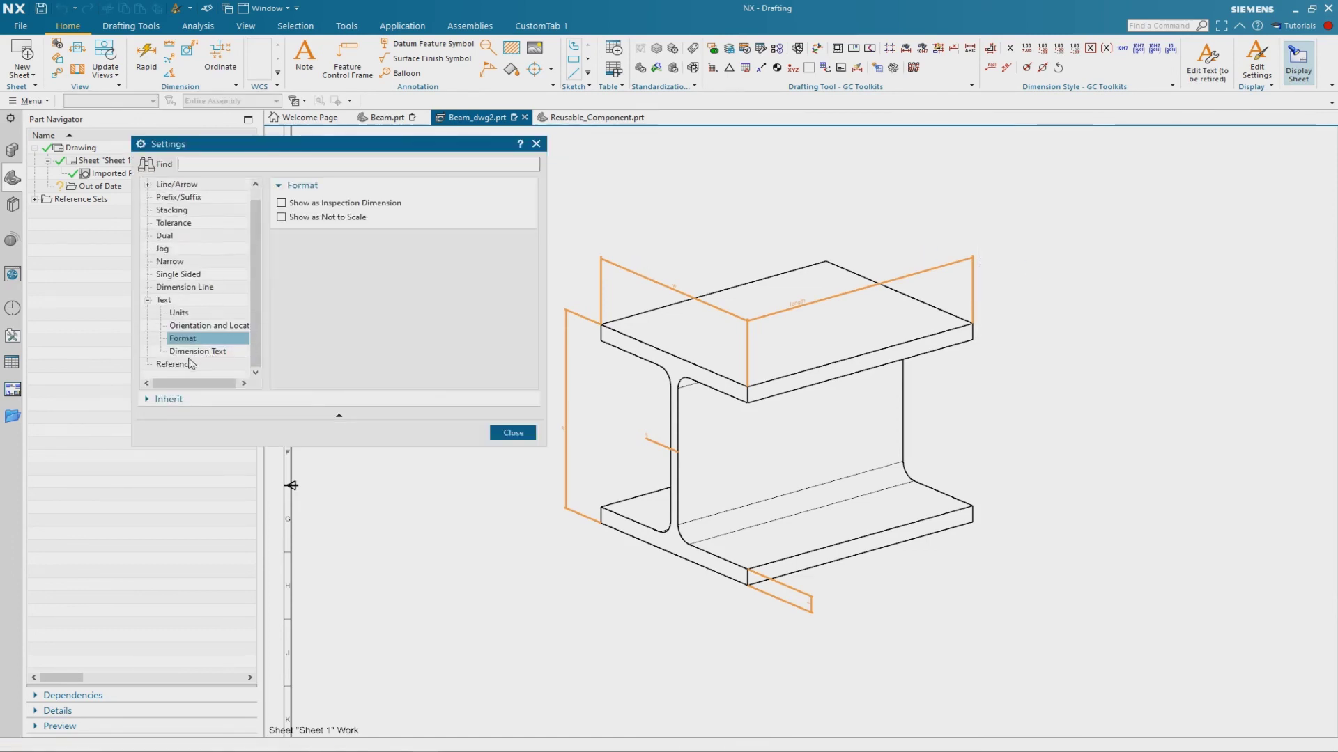
pyautogui.click(209, 351)
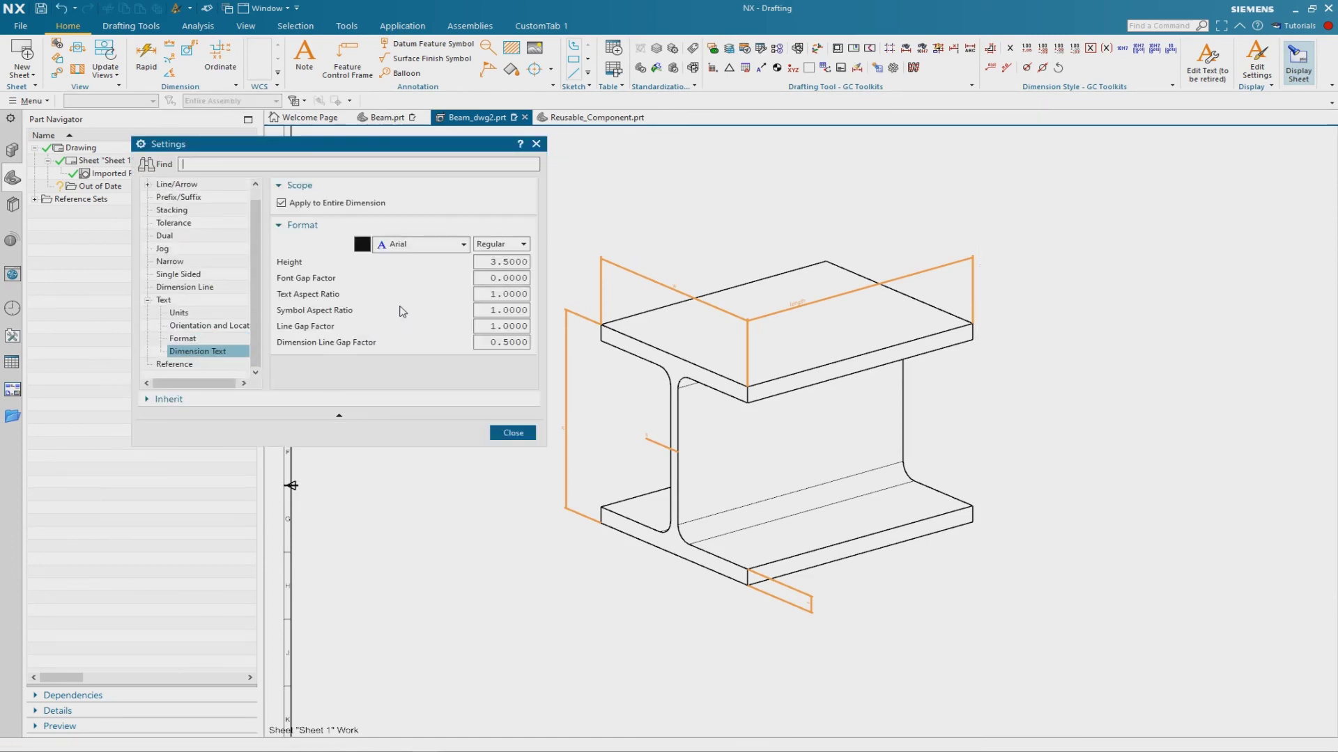
pyautogui.doubleClick(502, 261)
pyautogui.write('20')
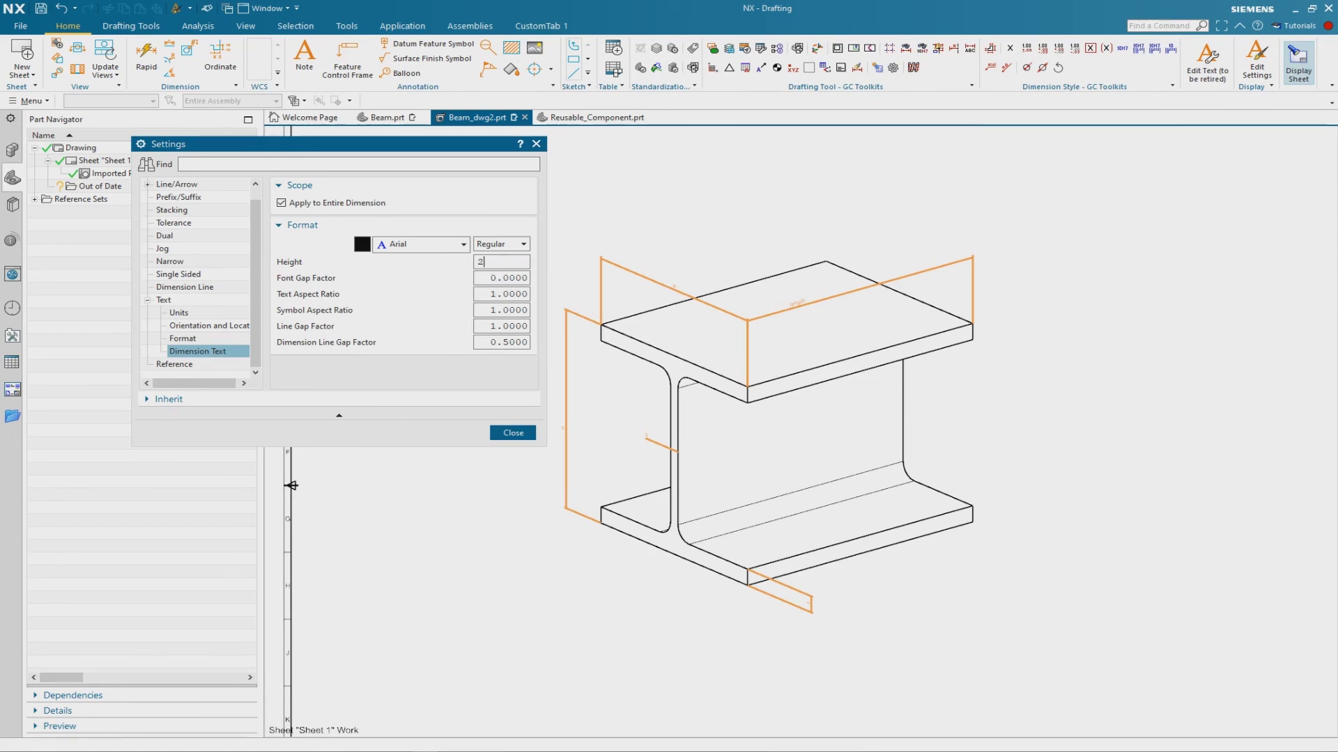
pyautogui.press('Return')
pyautogui.click(512, 433)
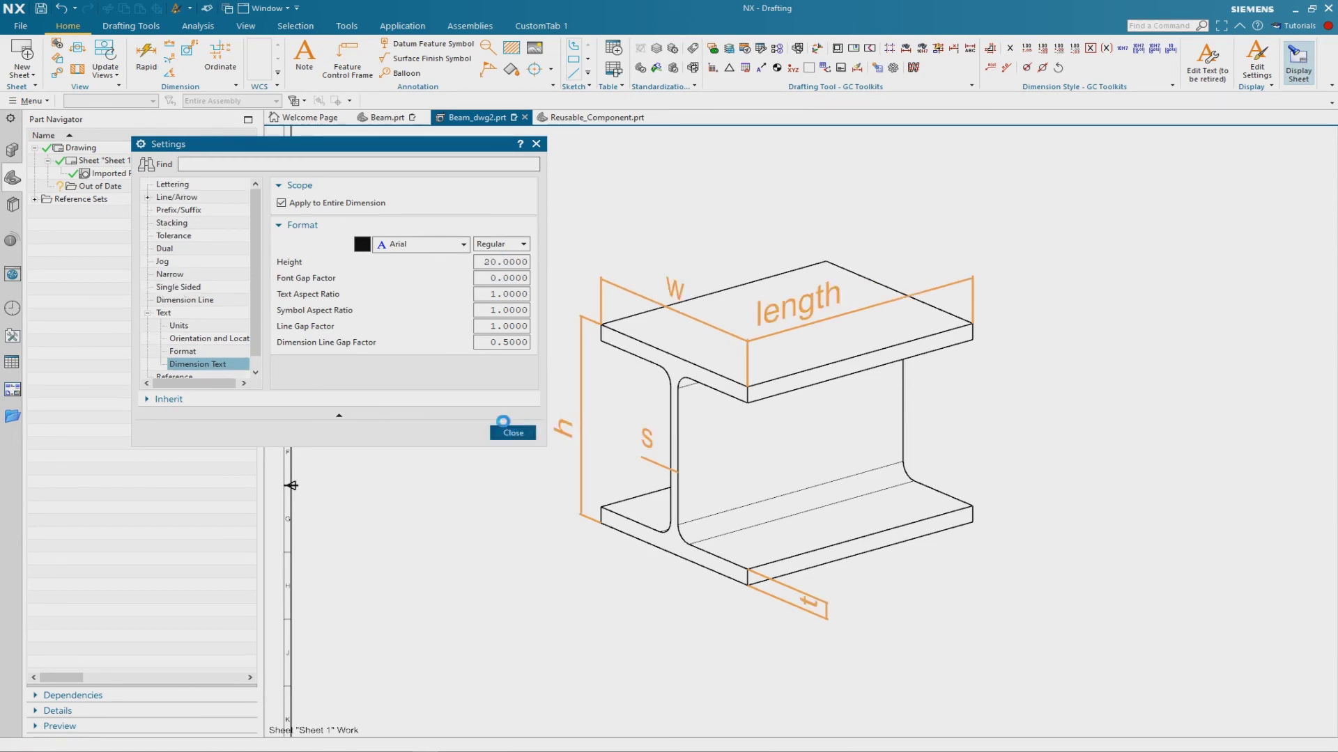
# - Change the imported PMI section view's shading rendering style to Fully Shaded and accept the view settings
pyautogui.scroll(-1, 618, 244)
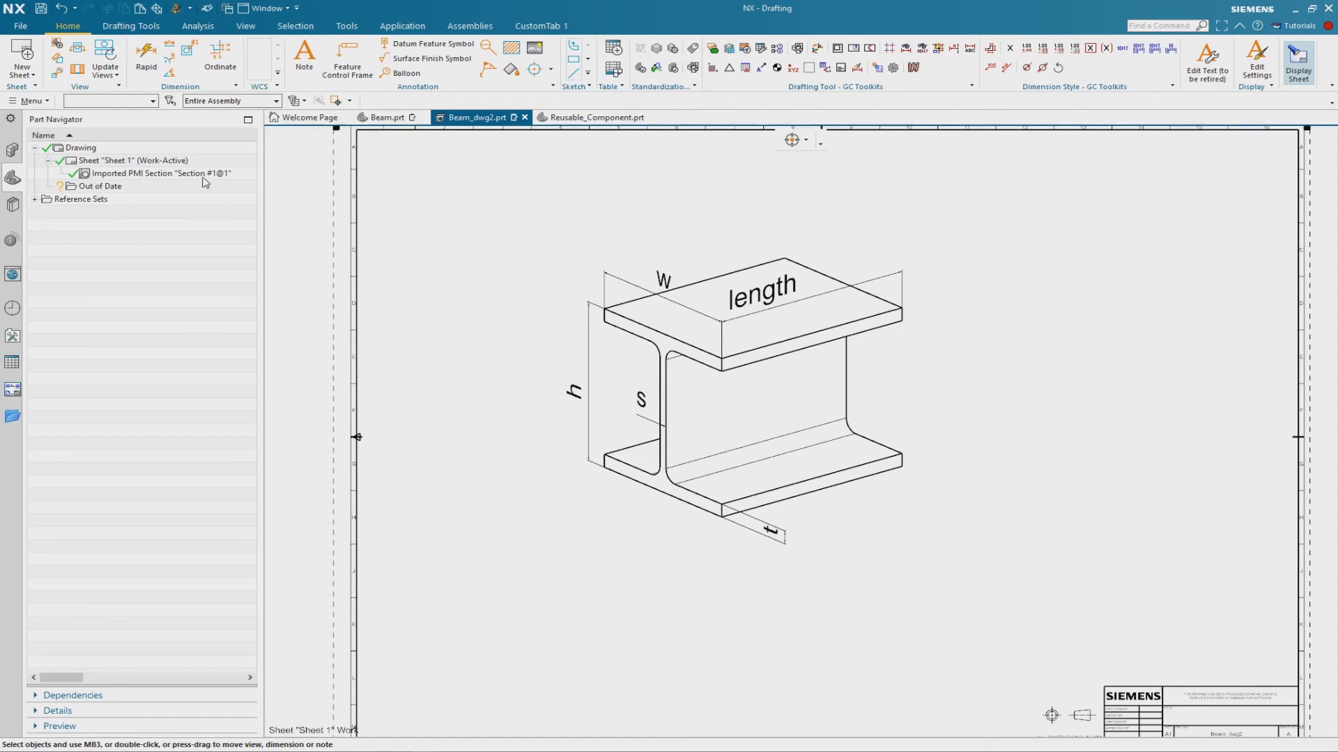
pyautogui.rightClick(233, 180)
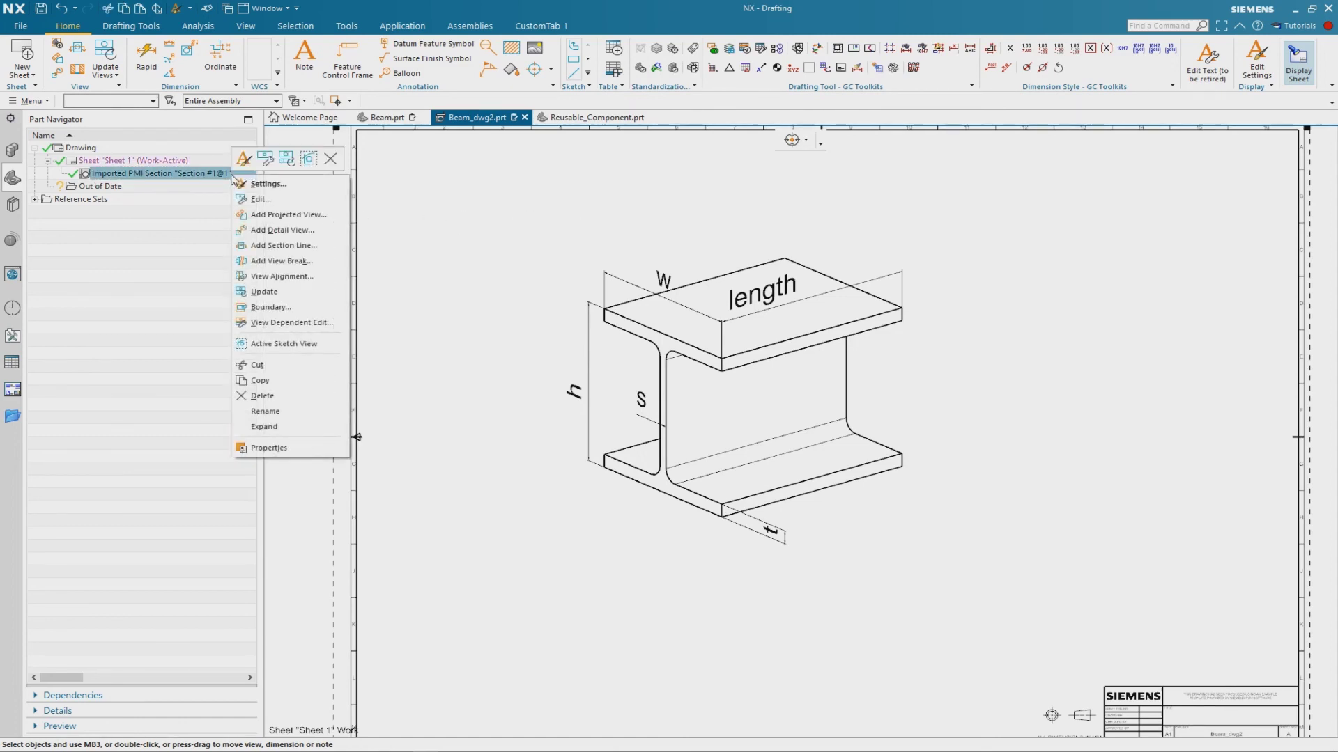
pyautogui.click(325, 185)
pyautogui.moveTo(368, 151); pyautogui.dragTo(344, 239)
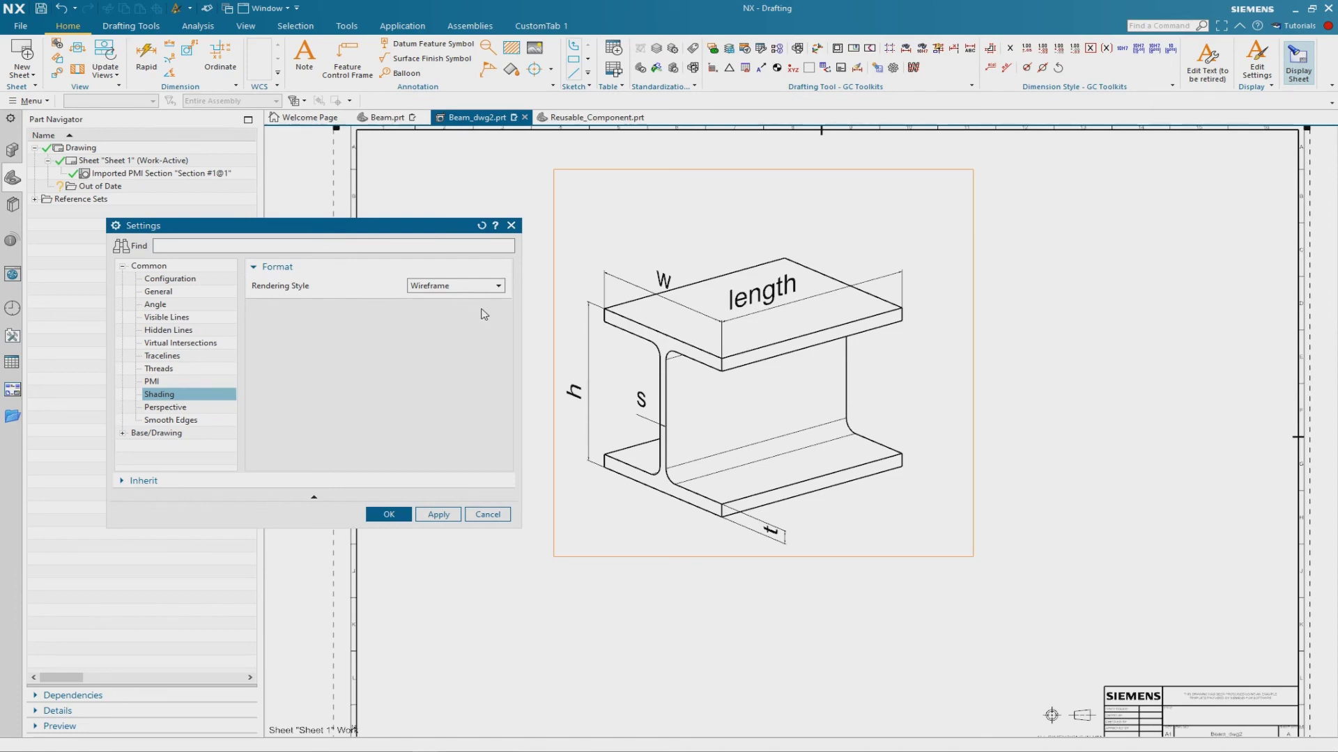
pyautogui.click(499, 287)
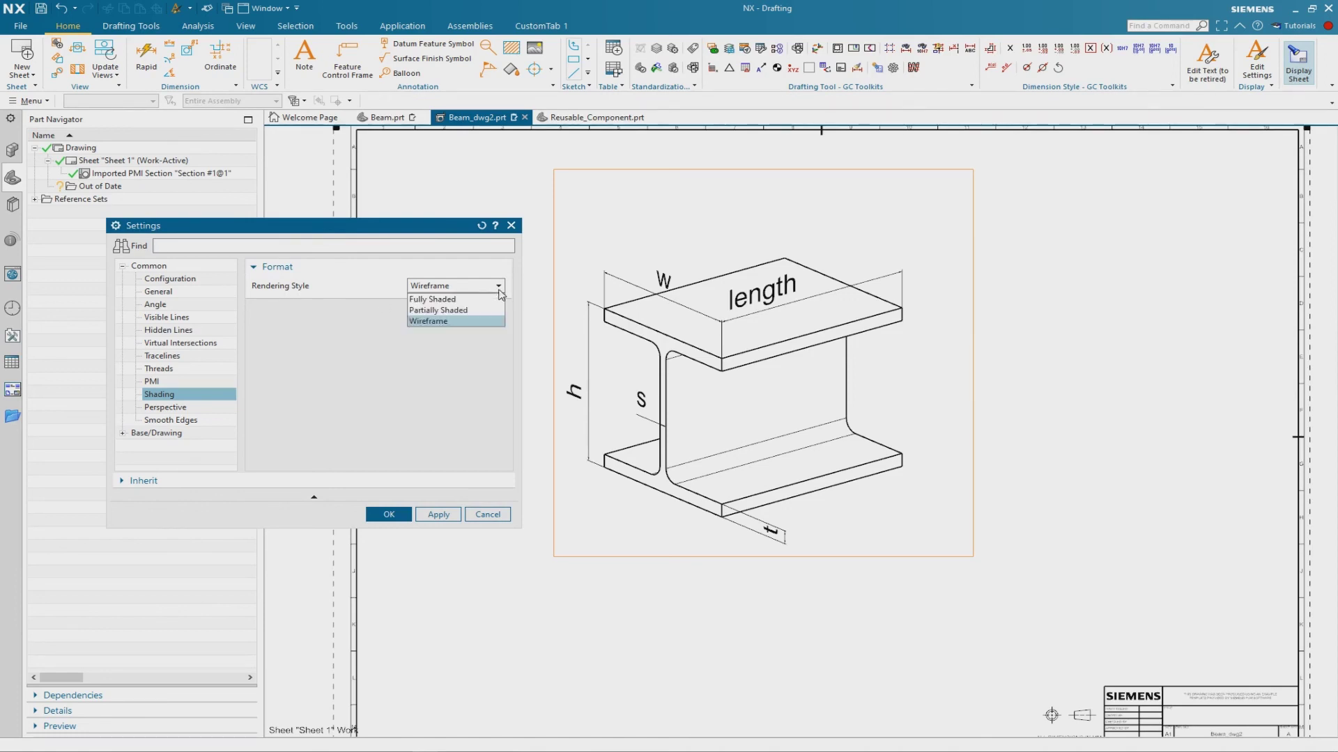
pyautogui.click(437, 299)
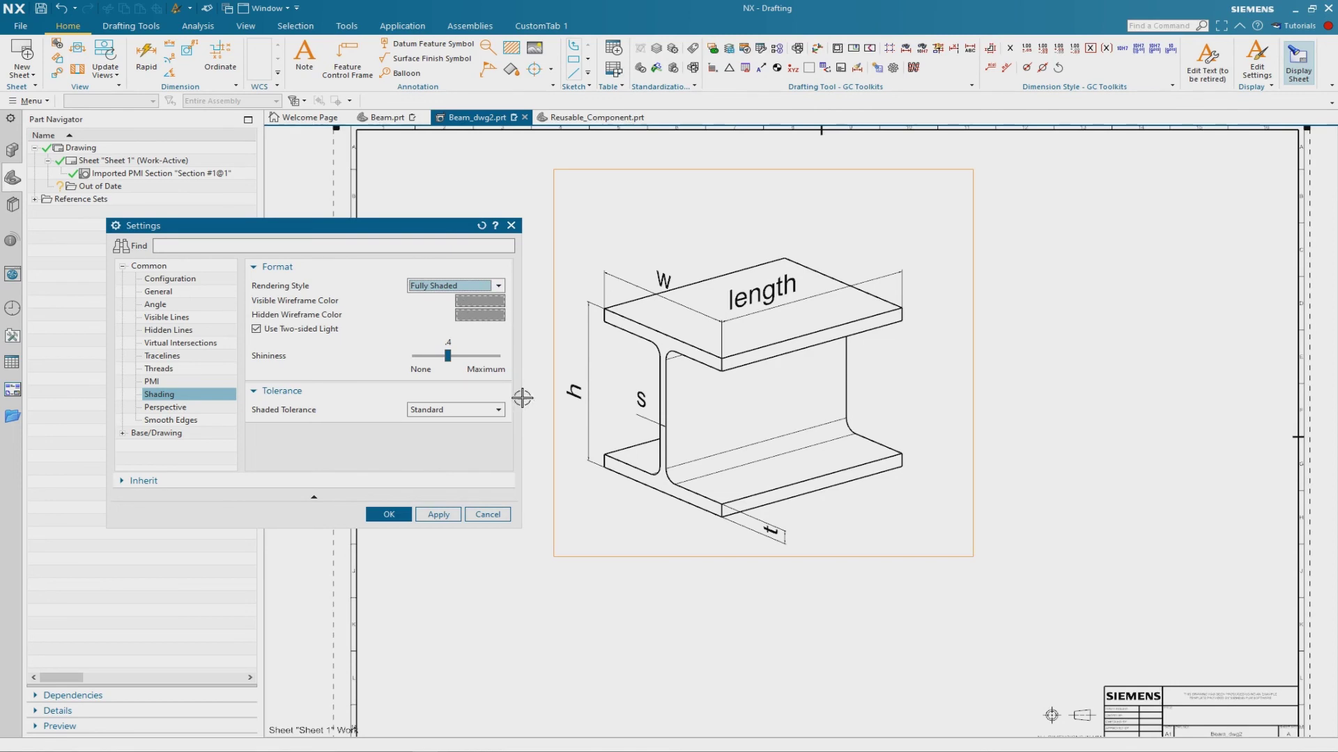
pyautogui.click(389, 515)
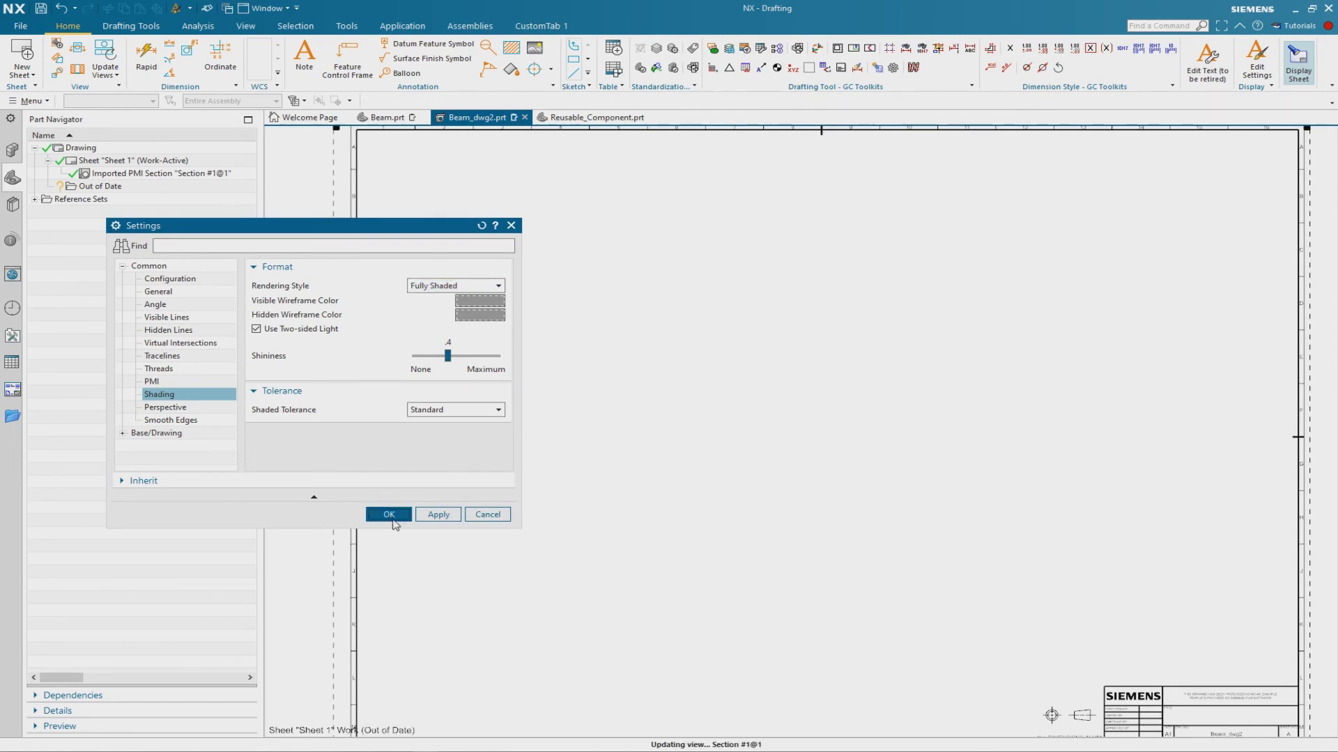